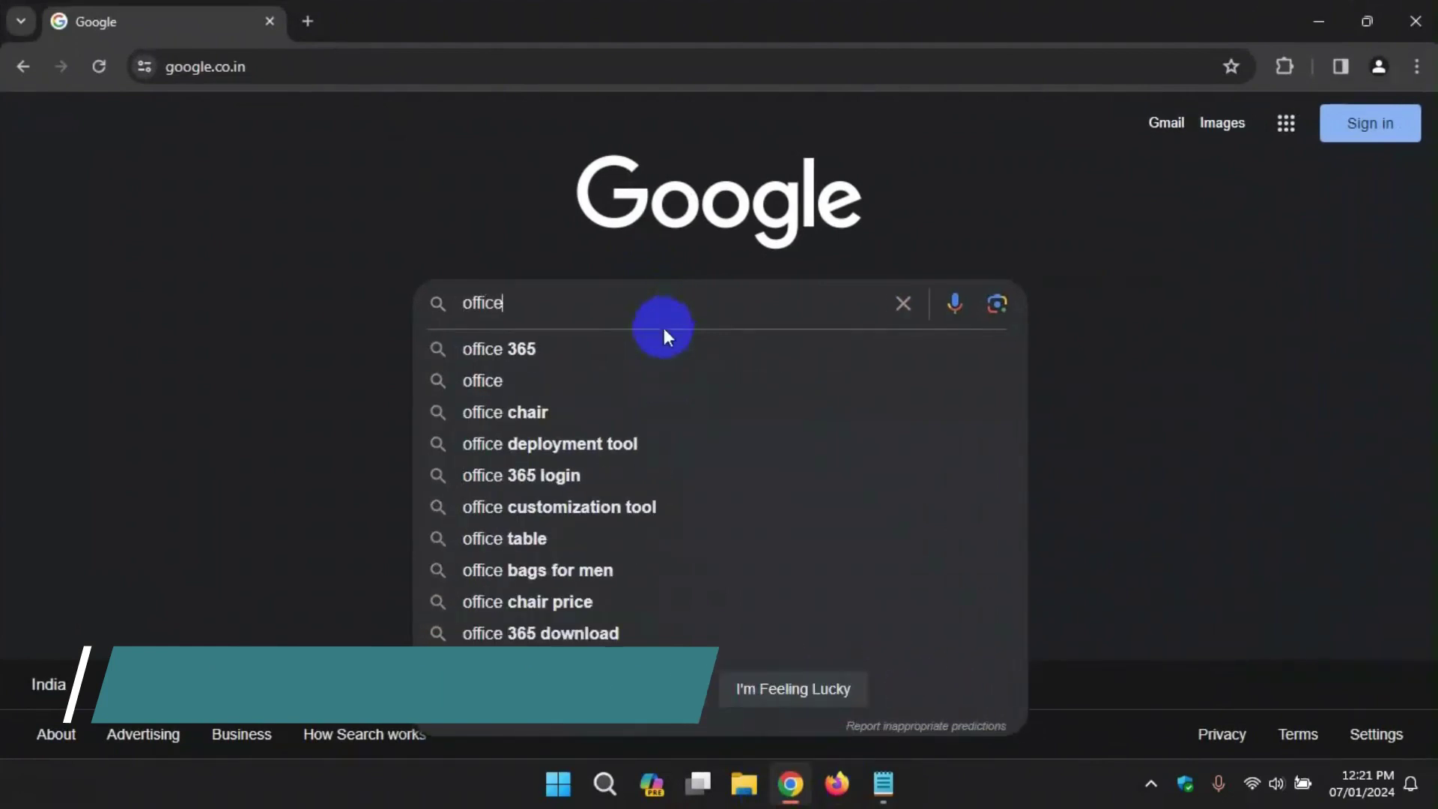
# Open the Office Customization Tool from a web search and choose Office LTSC Professional Plus 2021 - Volume License as the Office suite.
pyautogui.click(635, 505)
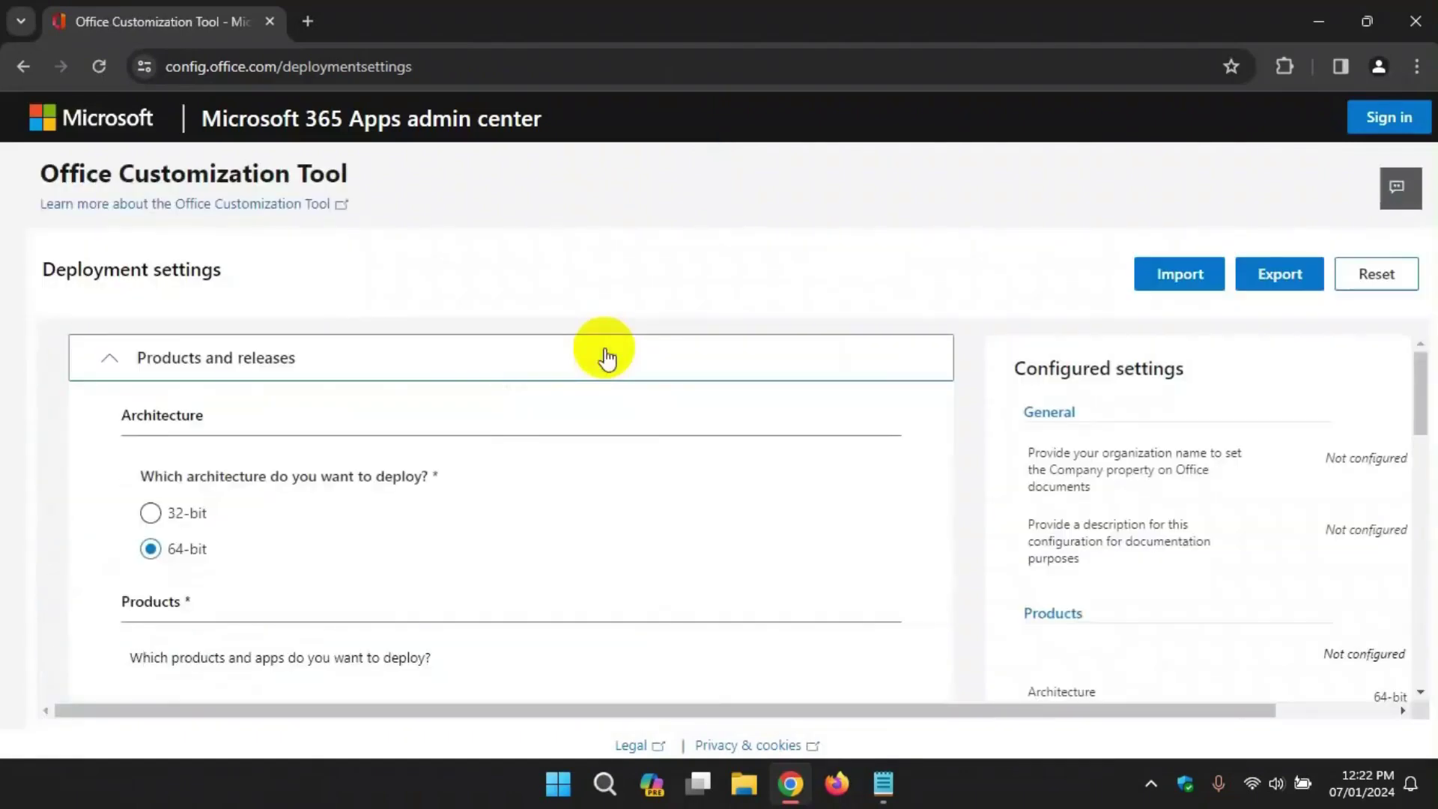
pyautogui.scroll(-2, 607, 358)
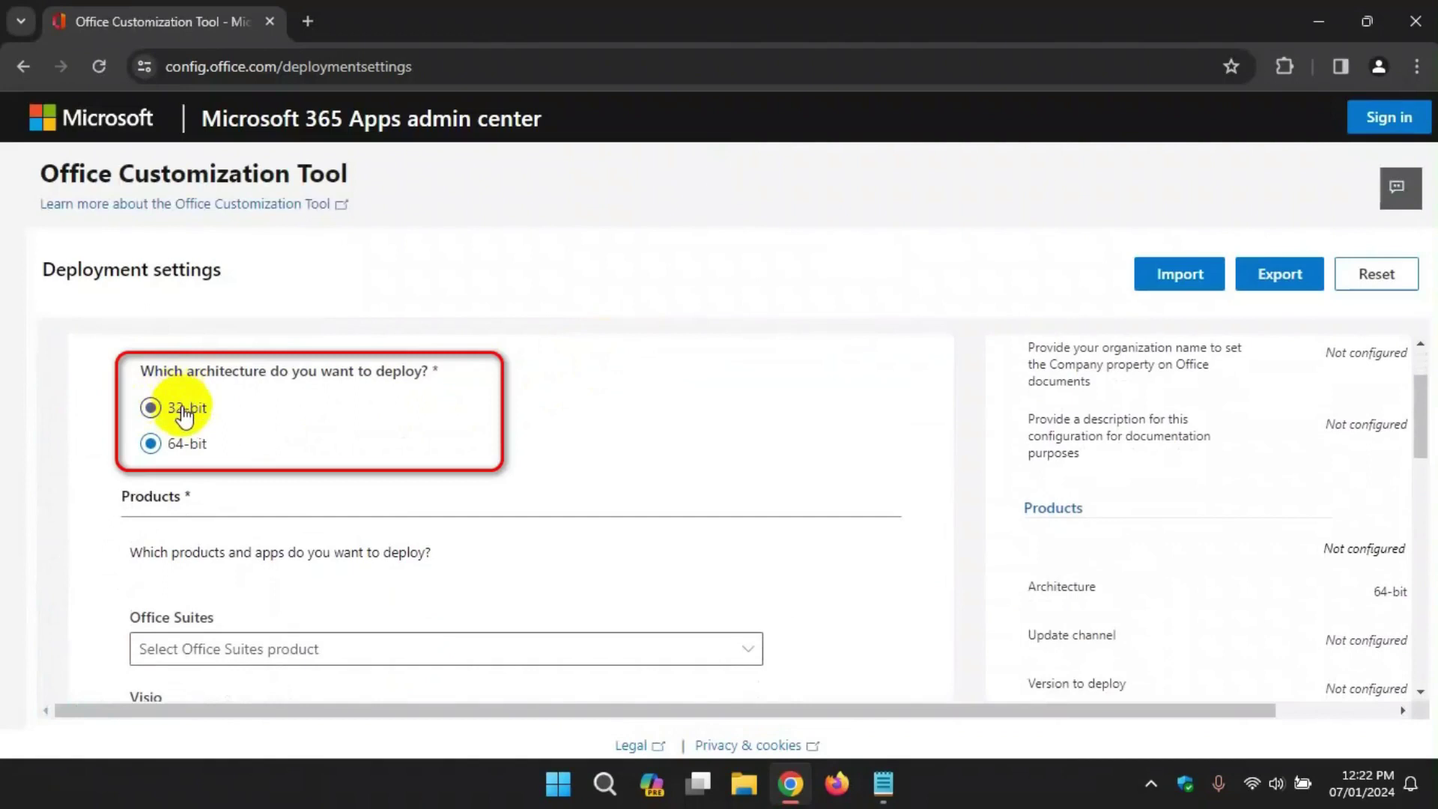
pyautogui.scroll(-3, 234, 460)
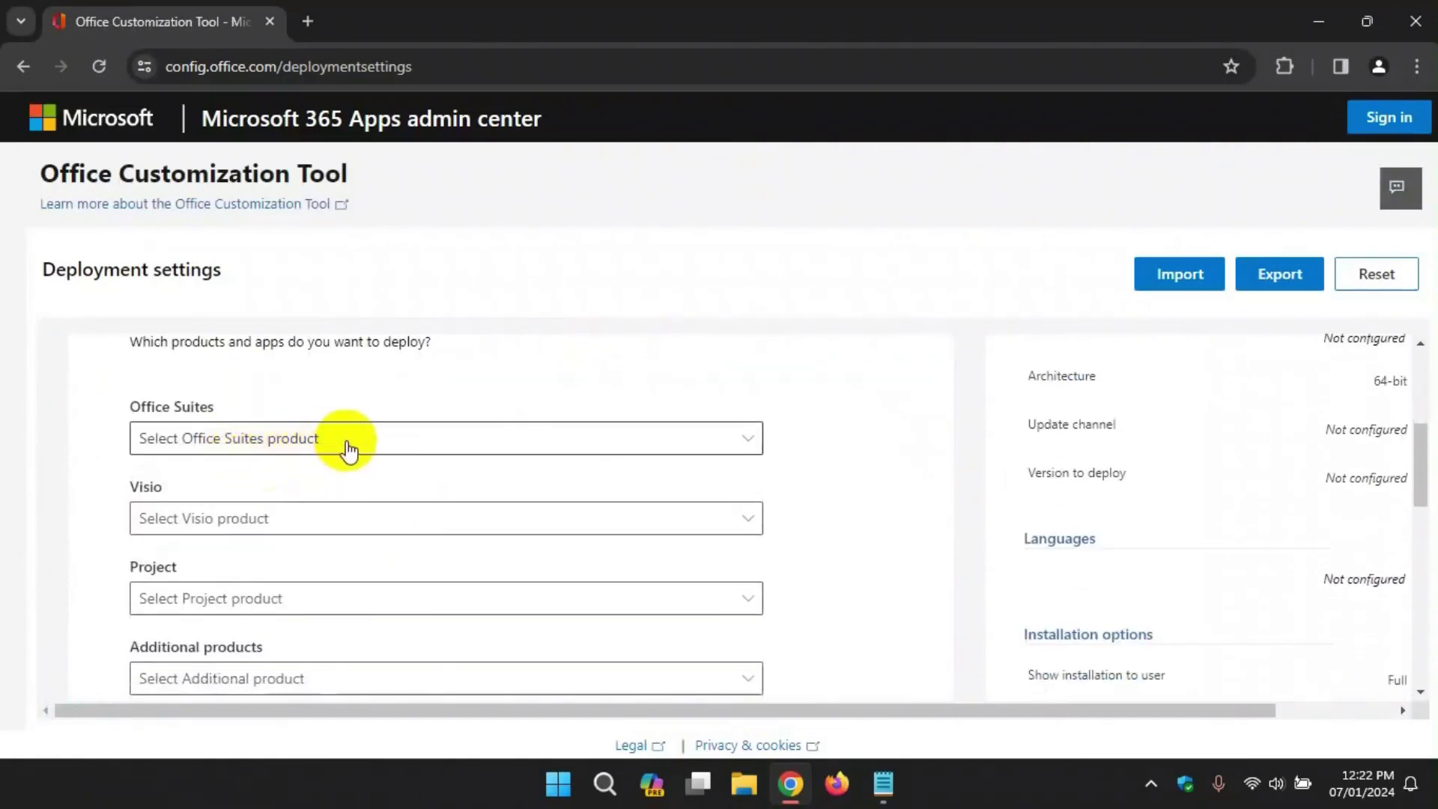
pyautogui.click(348, 442)
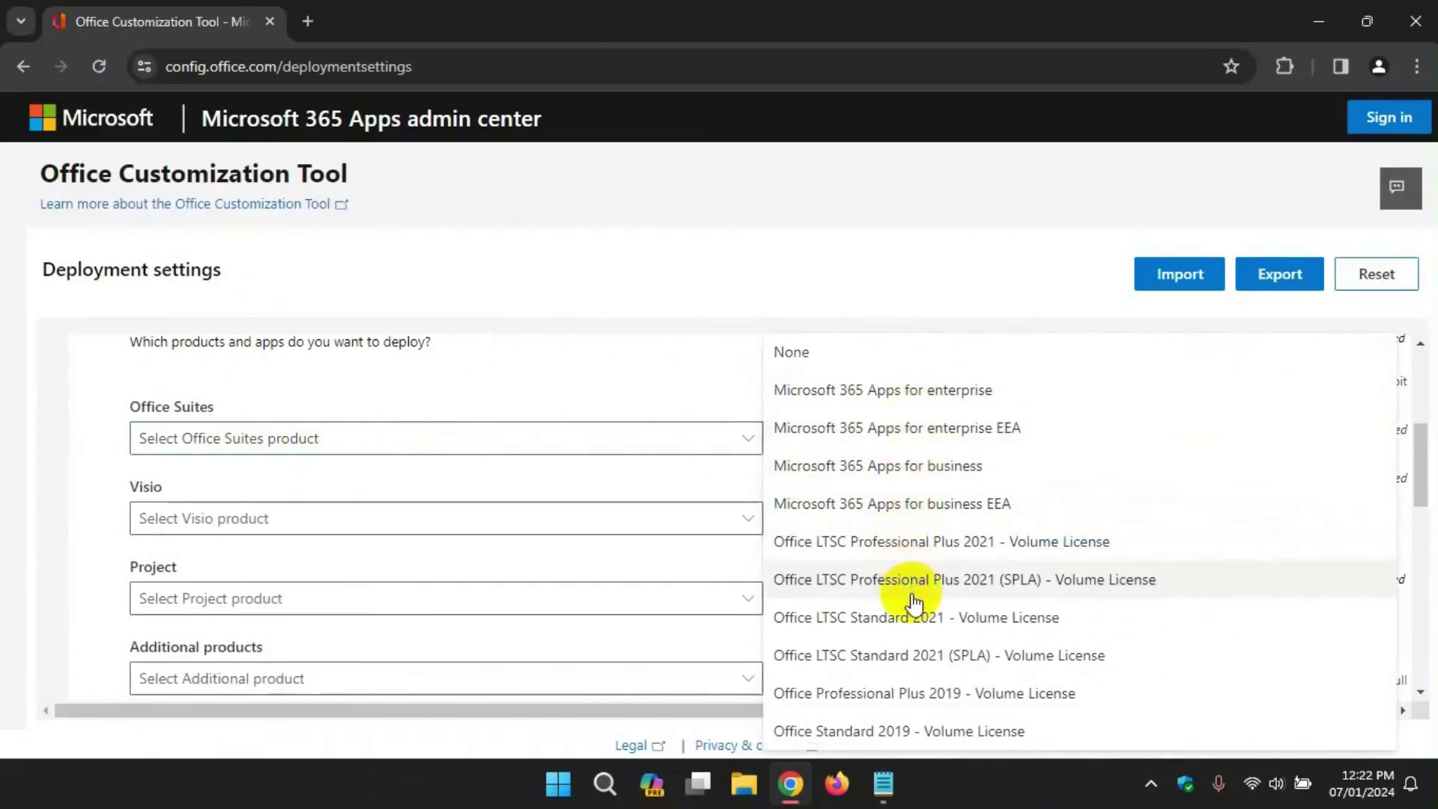
pyautogui.click(926, 540)
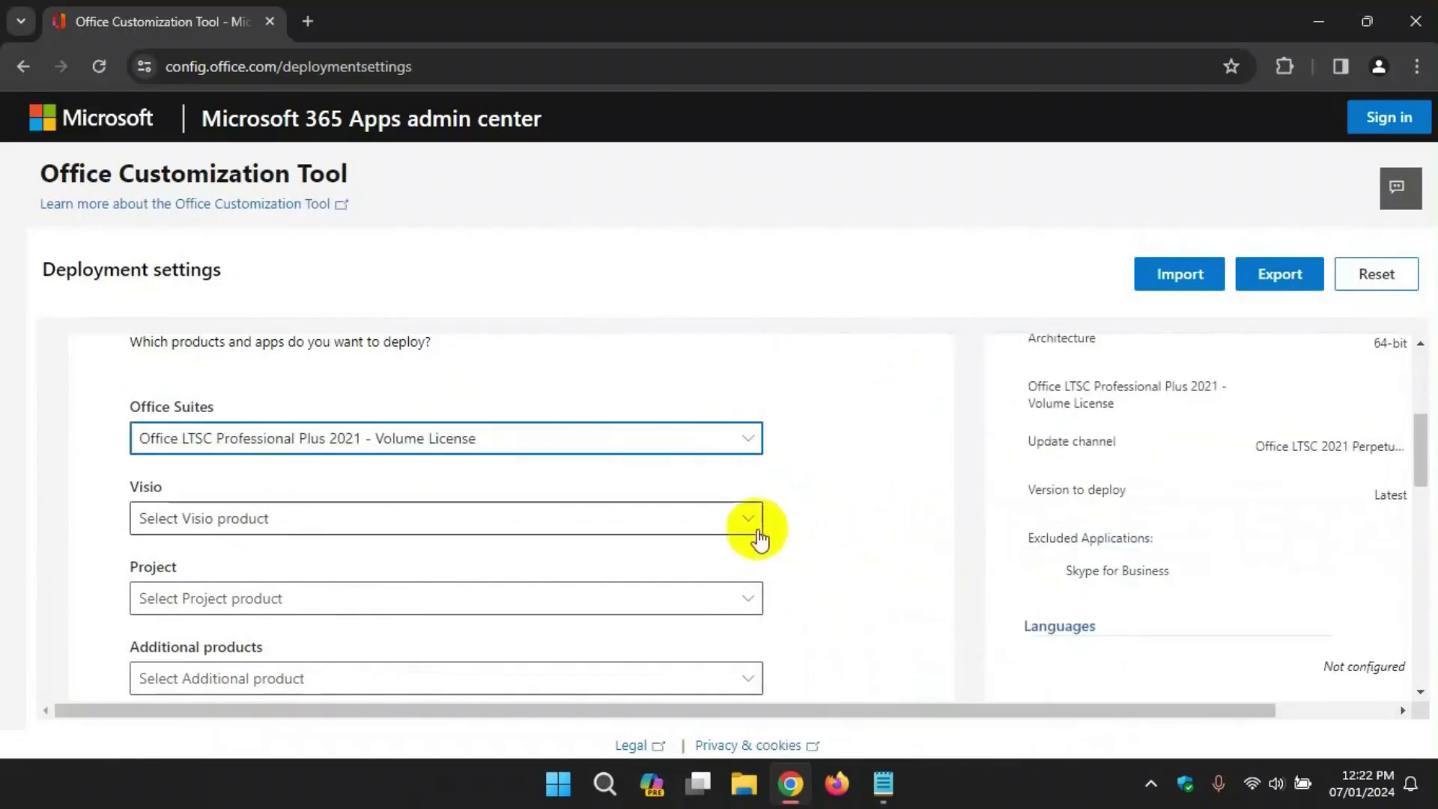
pyautogui.scroll(-1, 747, 529)
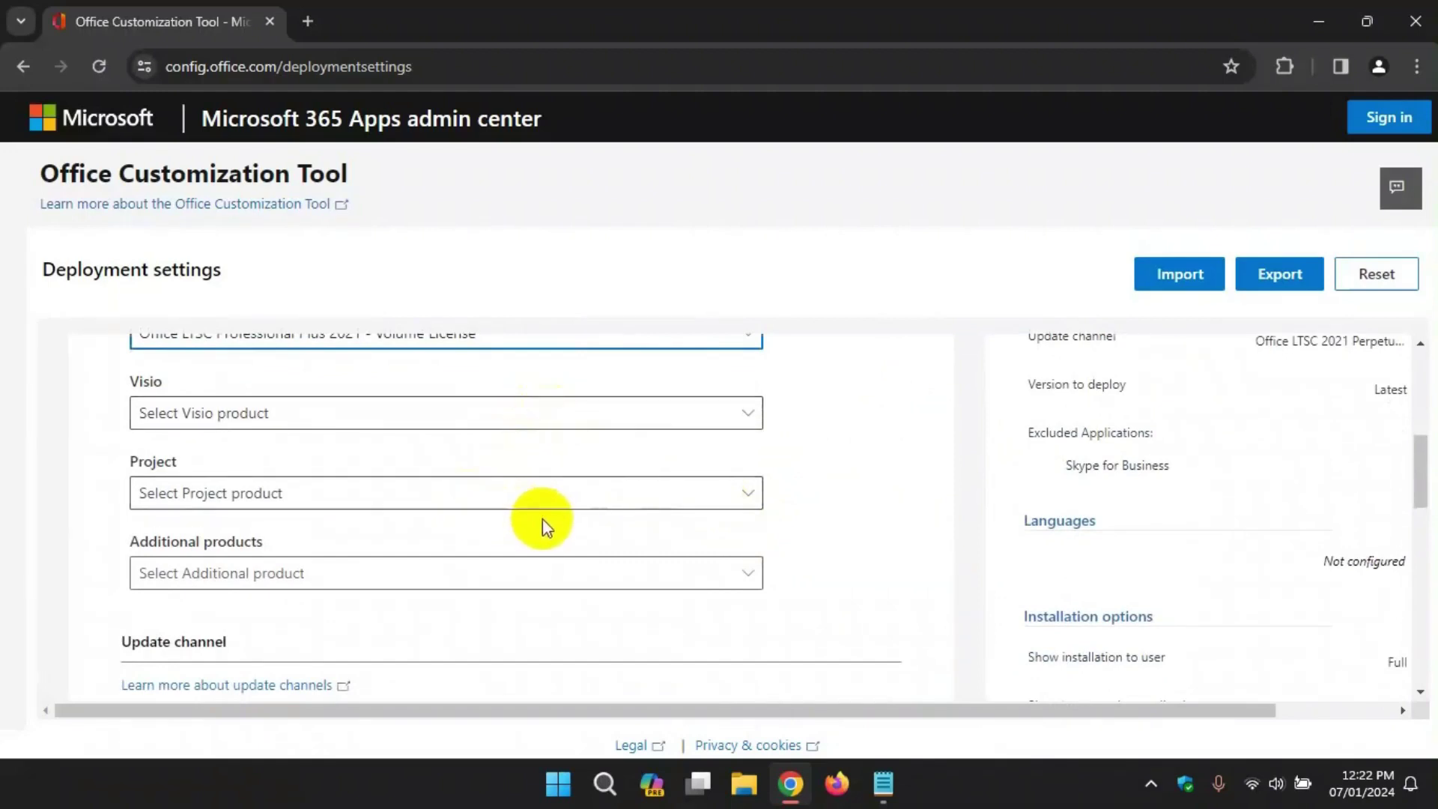
pyautogui.scroll(-3, 538, 584)
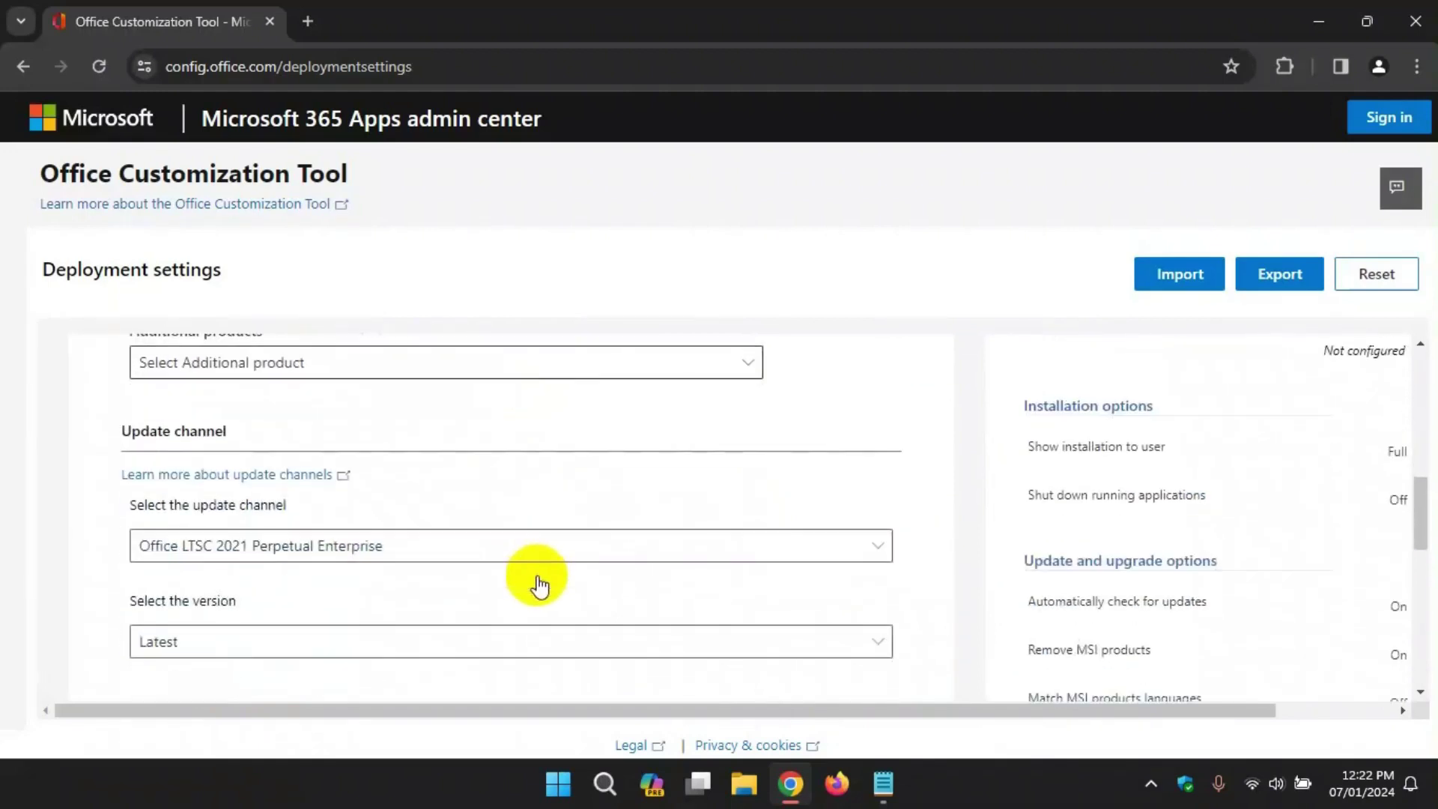
pyautogui.scroll(-5, 537, 574)
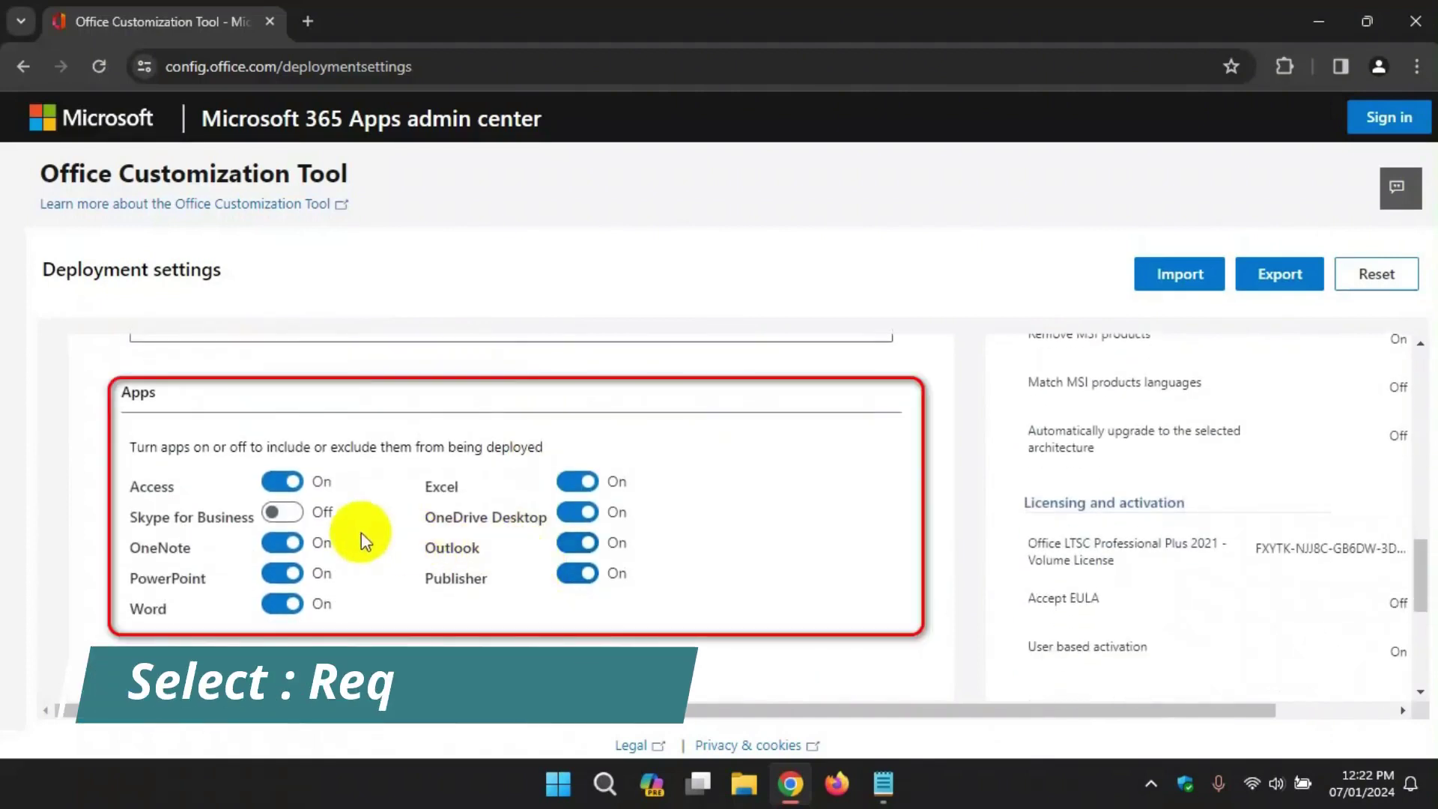
pyautogui.click(279, 483)
pyautogui.click(281, 483)
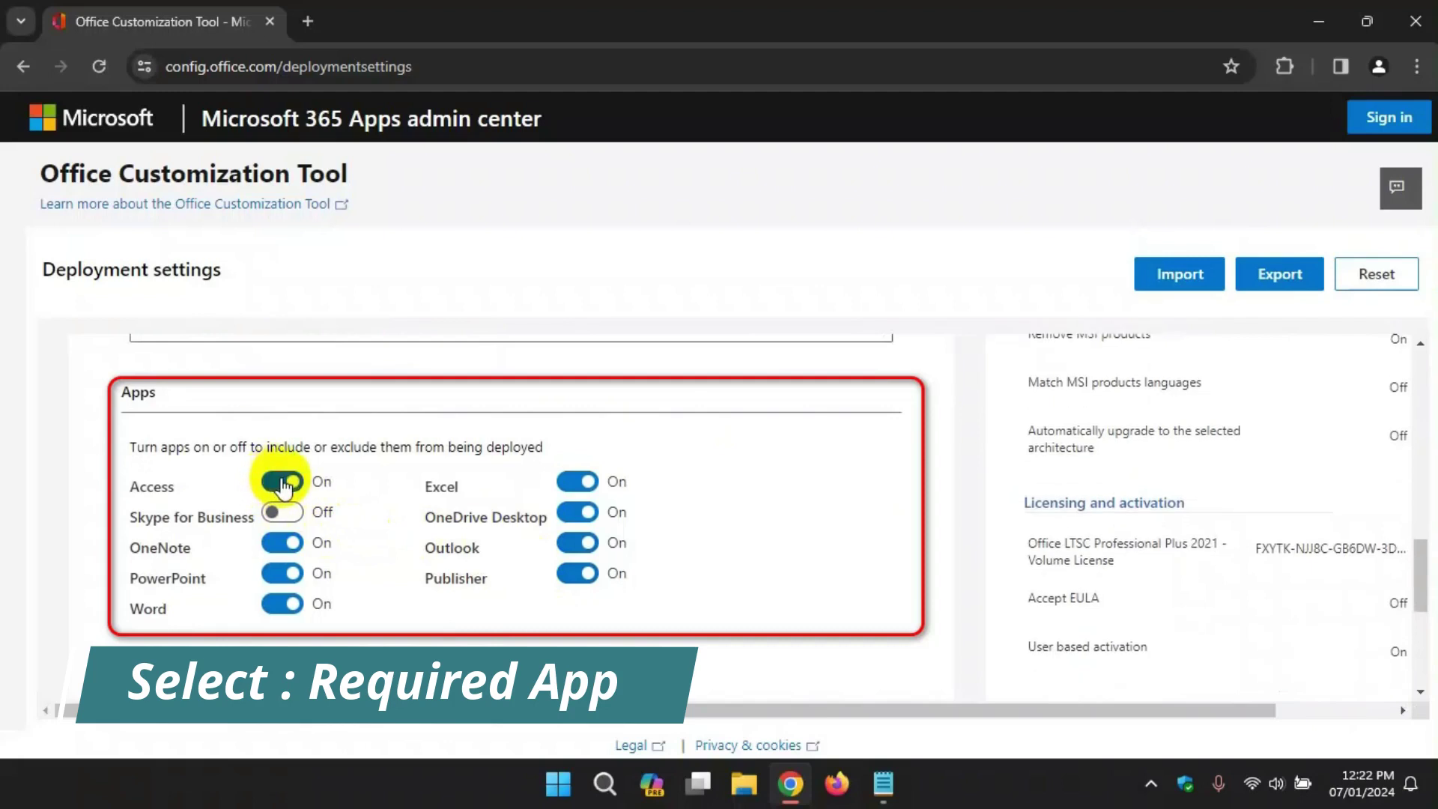
pyautogui.click(292, 547)
pyautogui.click(289, 547)
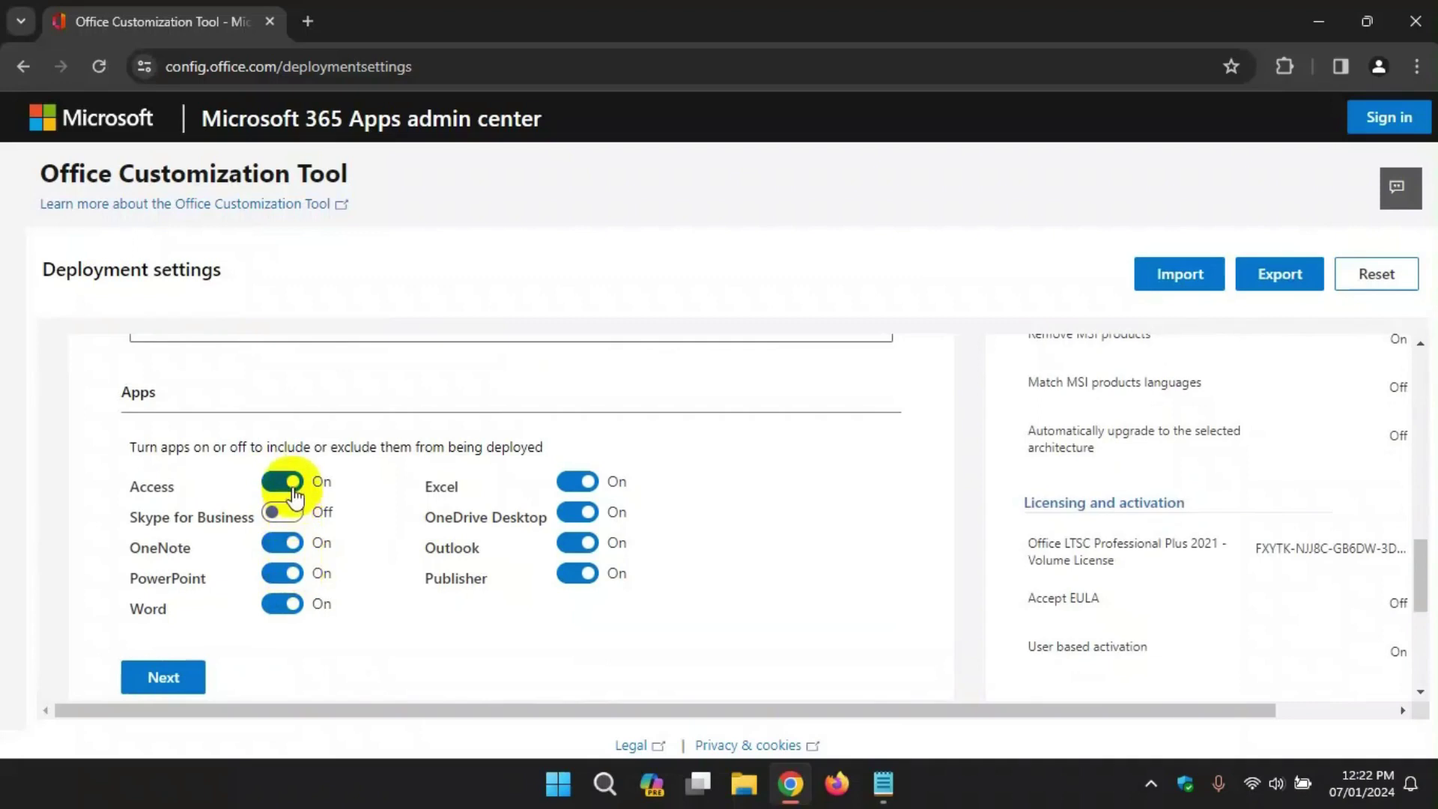
# Exclude OneNote, OneDrive Desktop, Outlook and Publisher from the deployment and continue to the Language section.
pyautogui.click(293, 544)
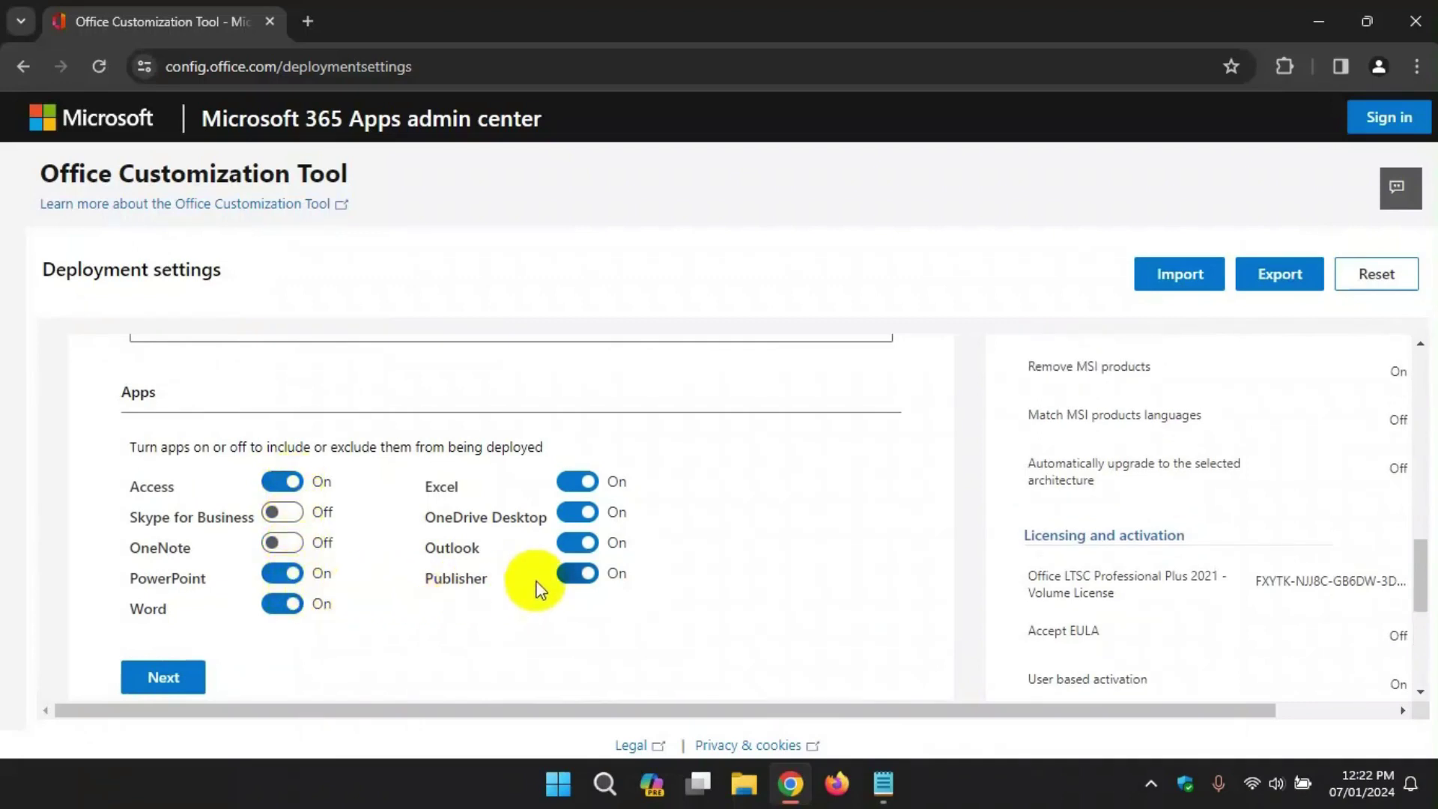
pyautogui.click(577, 514)
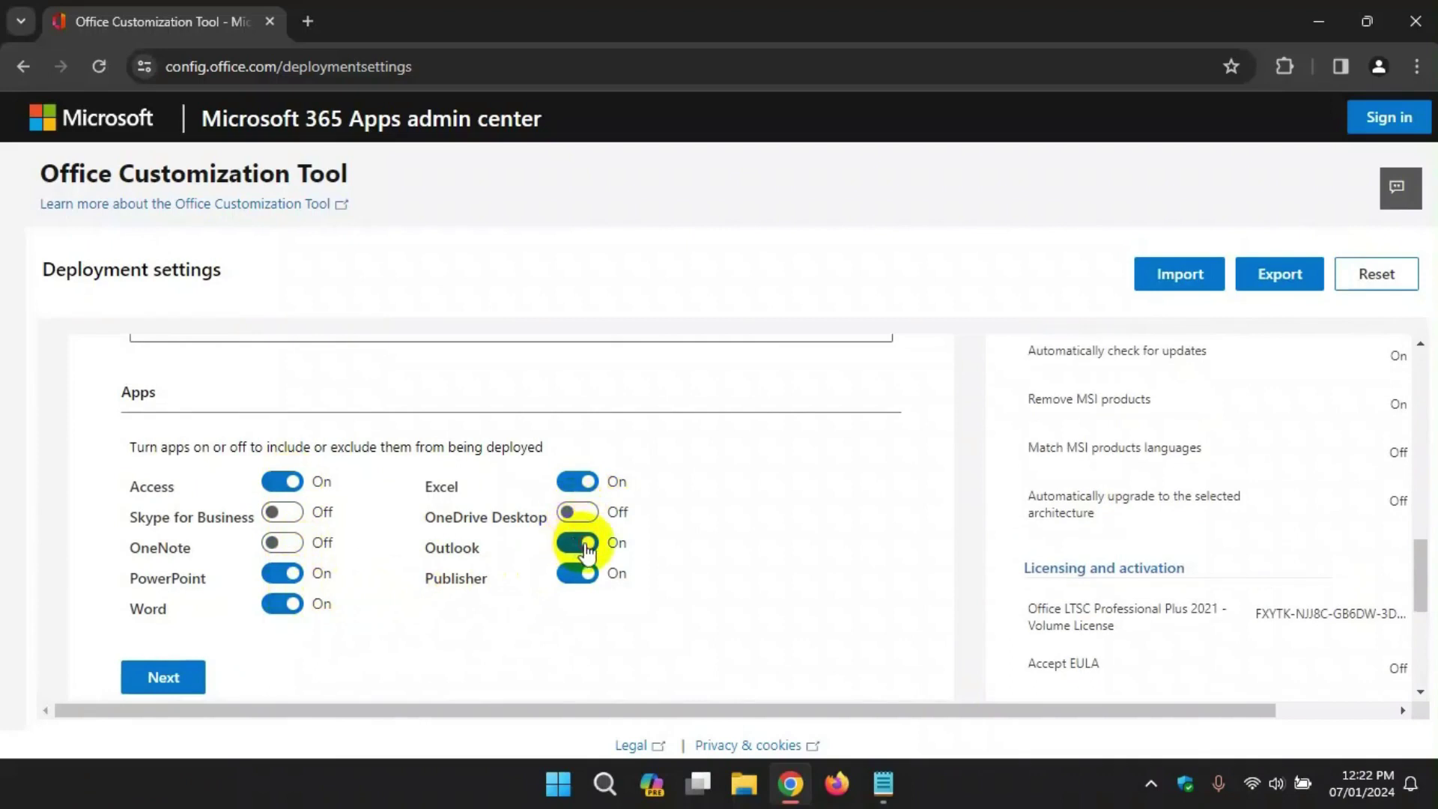
pyautogui.click(582, 544)
pyautogui.click(588, 577)
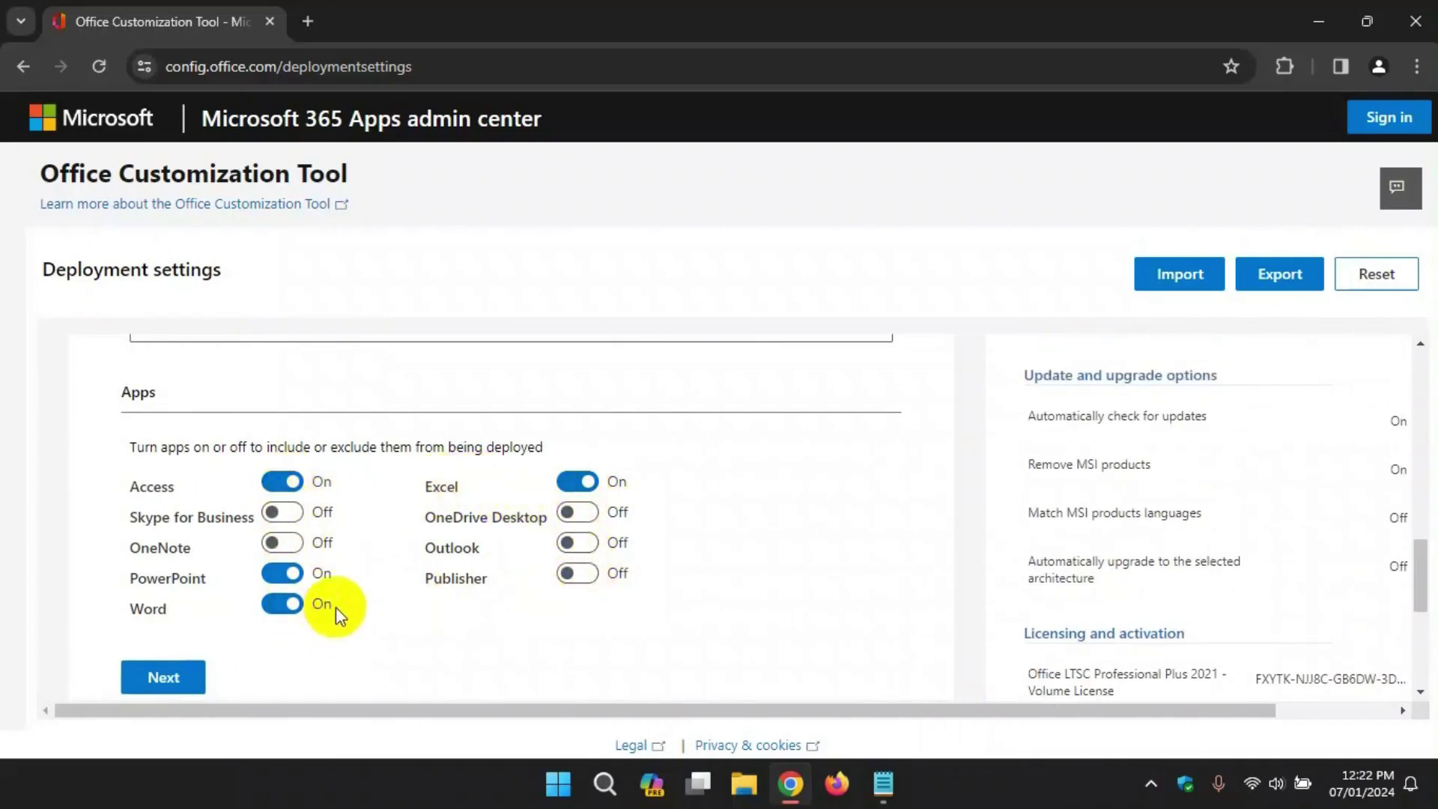
pyautogui.scroll(5, 335, 607)
pyautogui.scroll(-7, 335, 607)
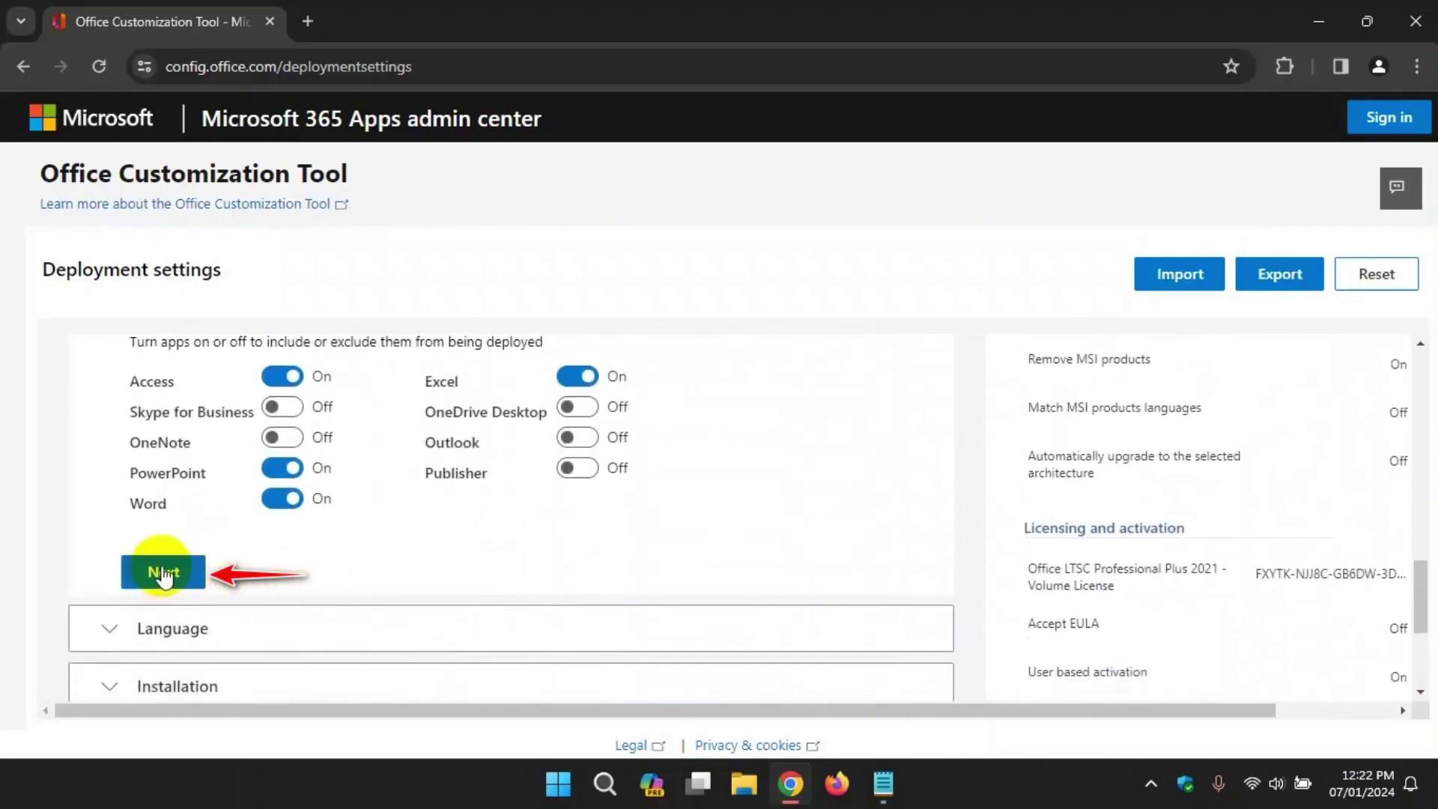
pyautogui.click(165, 573)
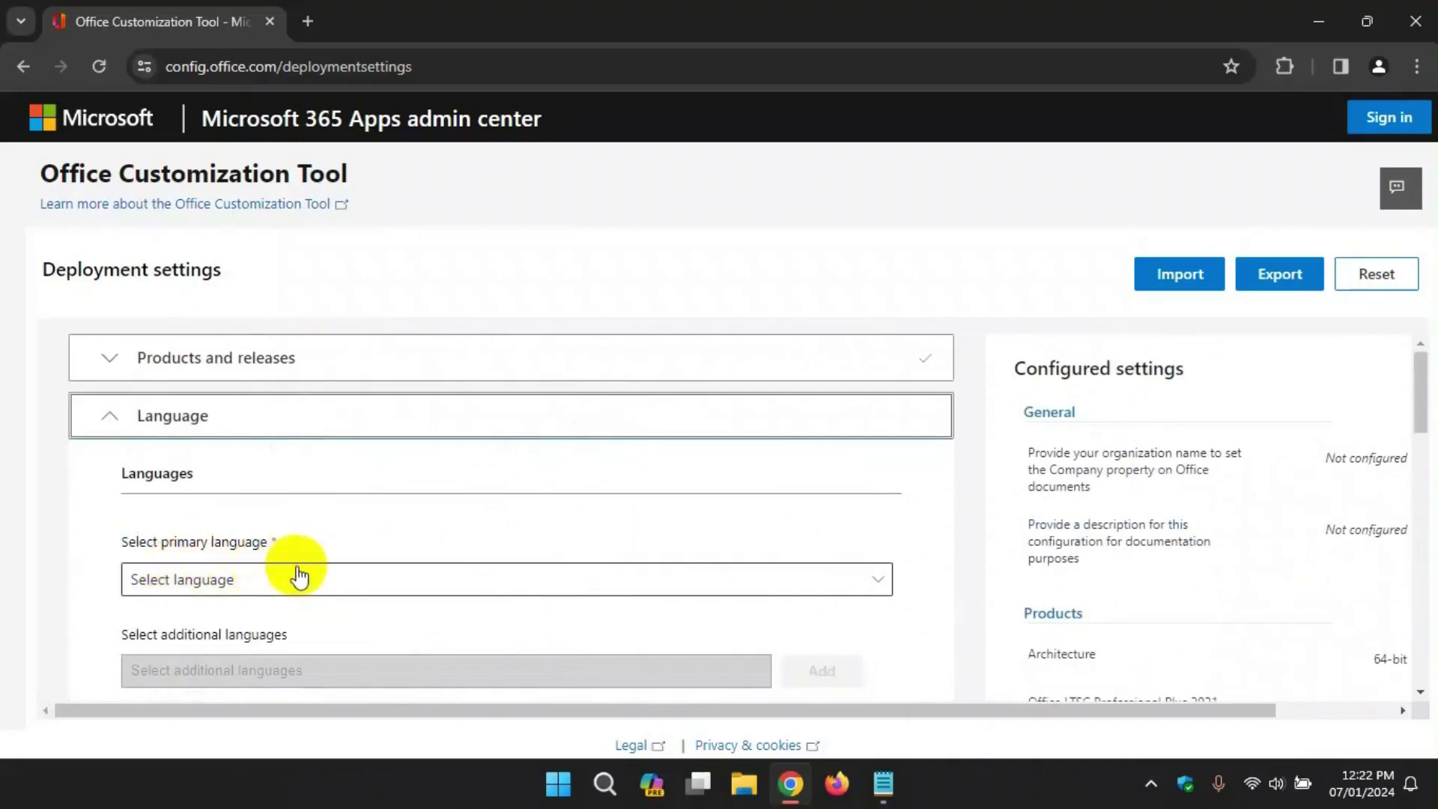
# Set the primary language to English (United States) and continue to the Installation section.
pyautogui.click(343, 587)
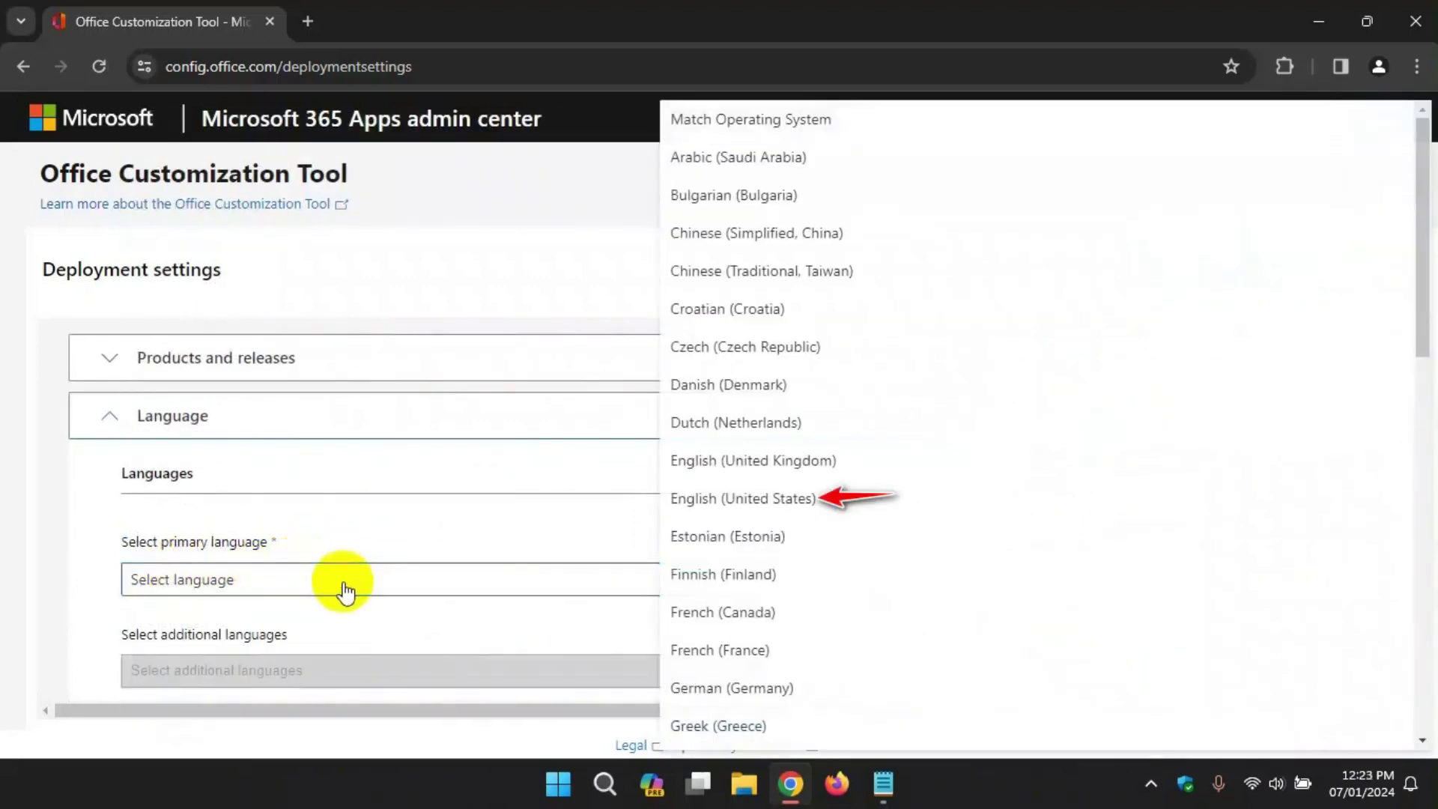
pyautogui.click(740, 499)
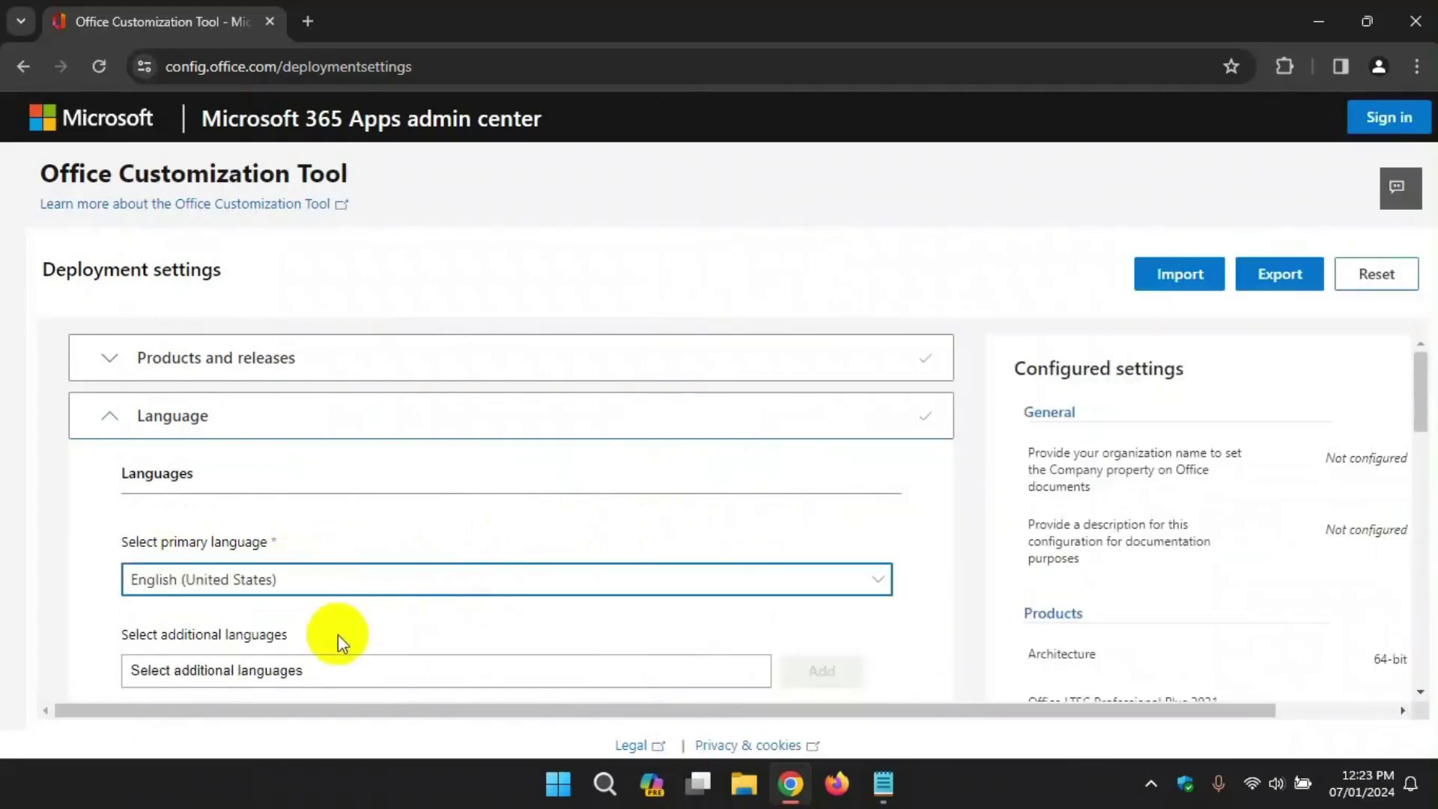
pyautogui.scroll(-3, 338, 636)
pyautogui.scroll(-2, 338, 631)
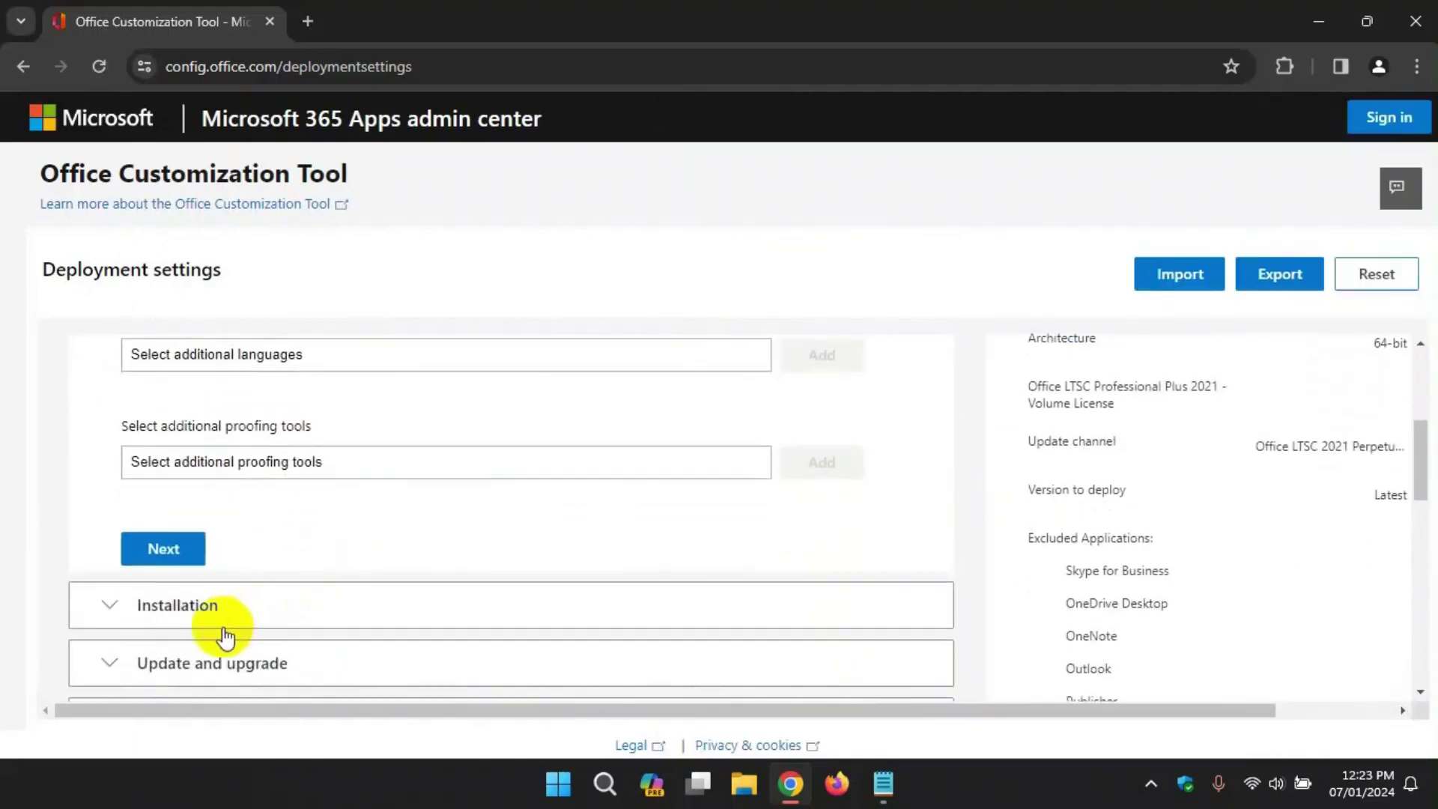
pyautogui.click(163, 546)
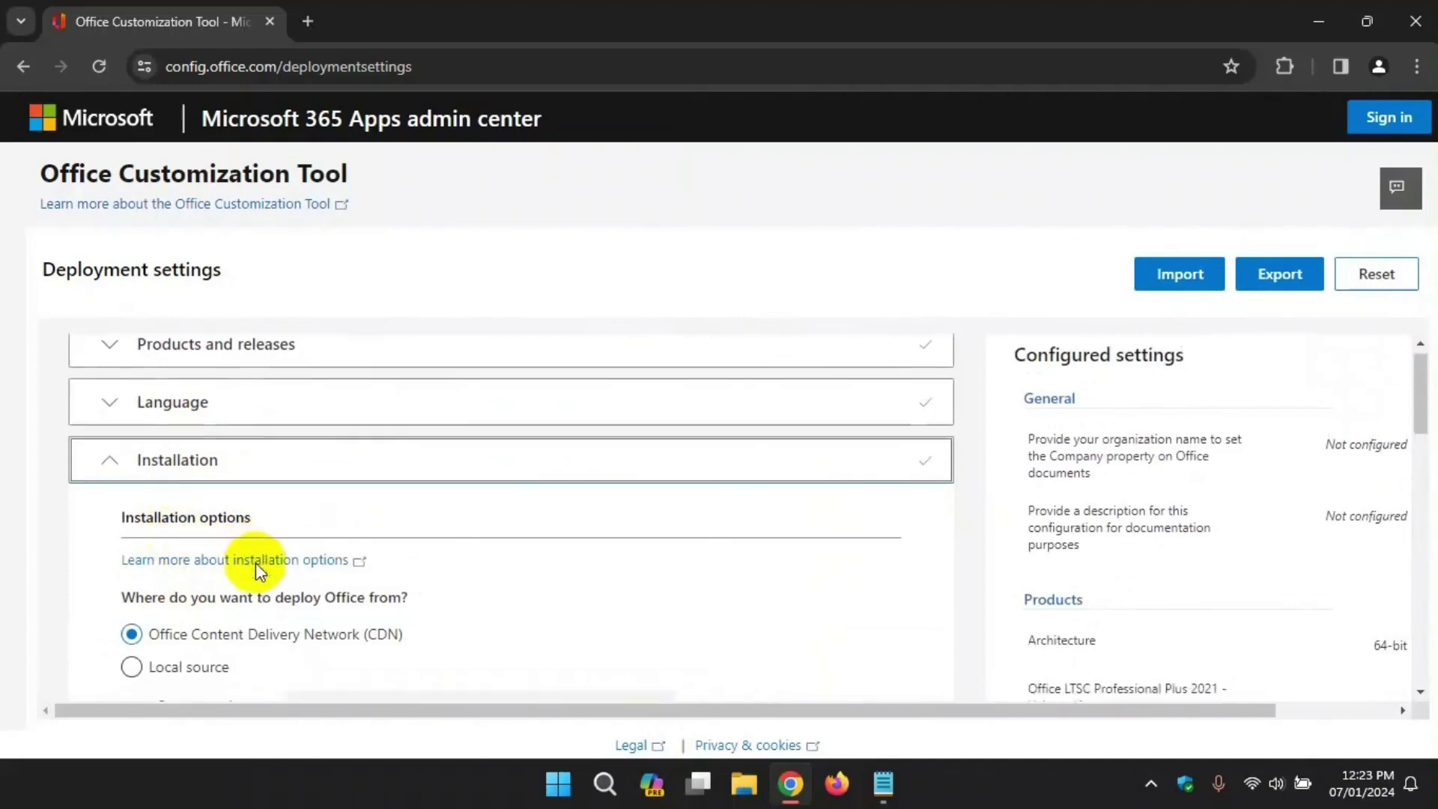
# Accept the default installation options and continue to the Update and upgrade section.
pyautogui.scroll(-3, 255, 563)
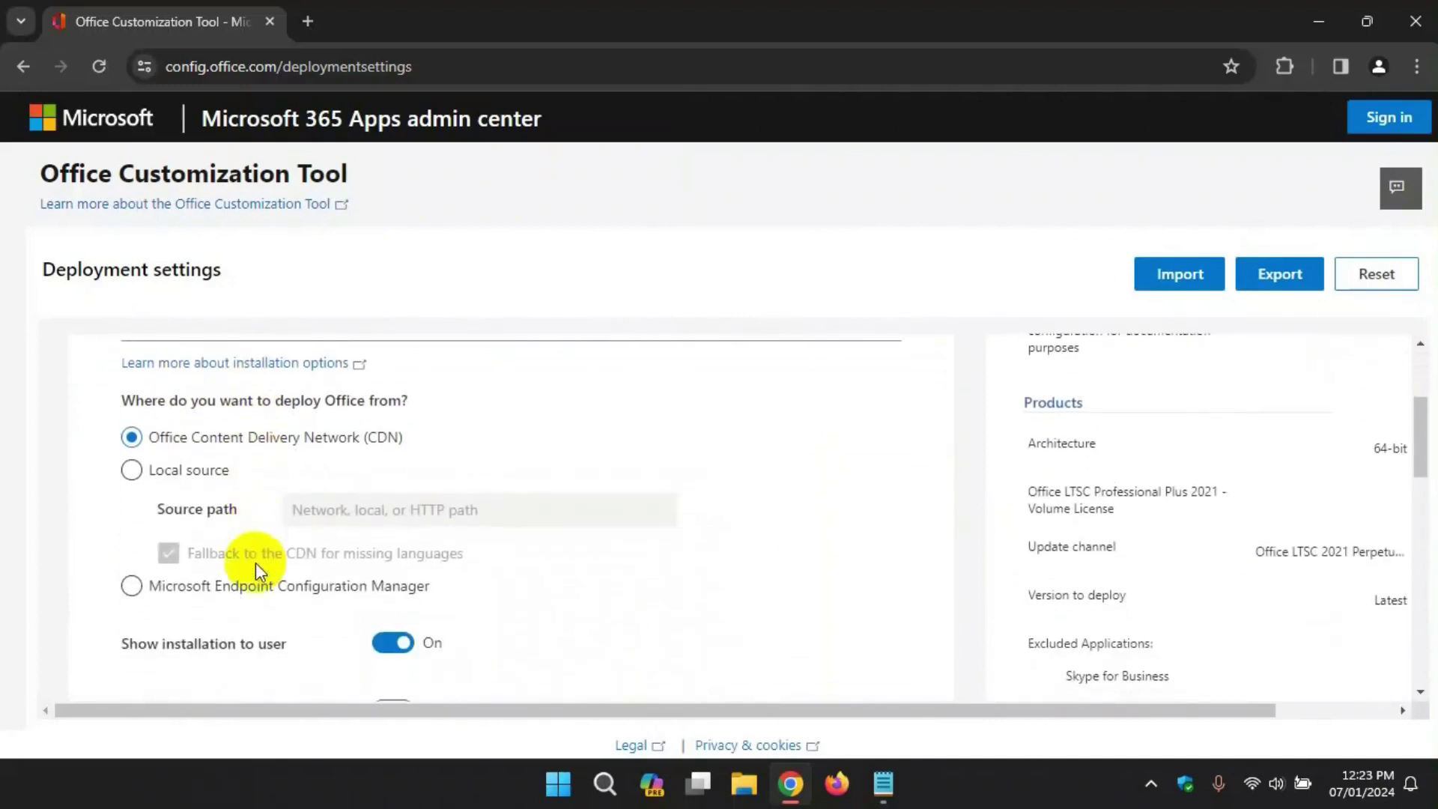
pyautogui.scroll(-2, 254, 563)
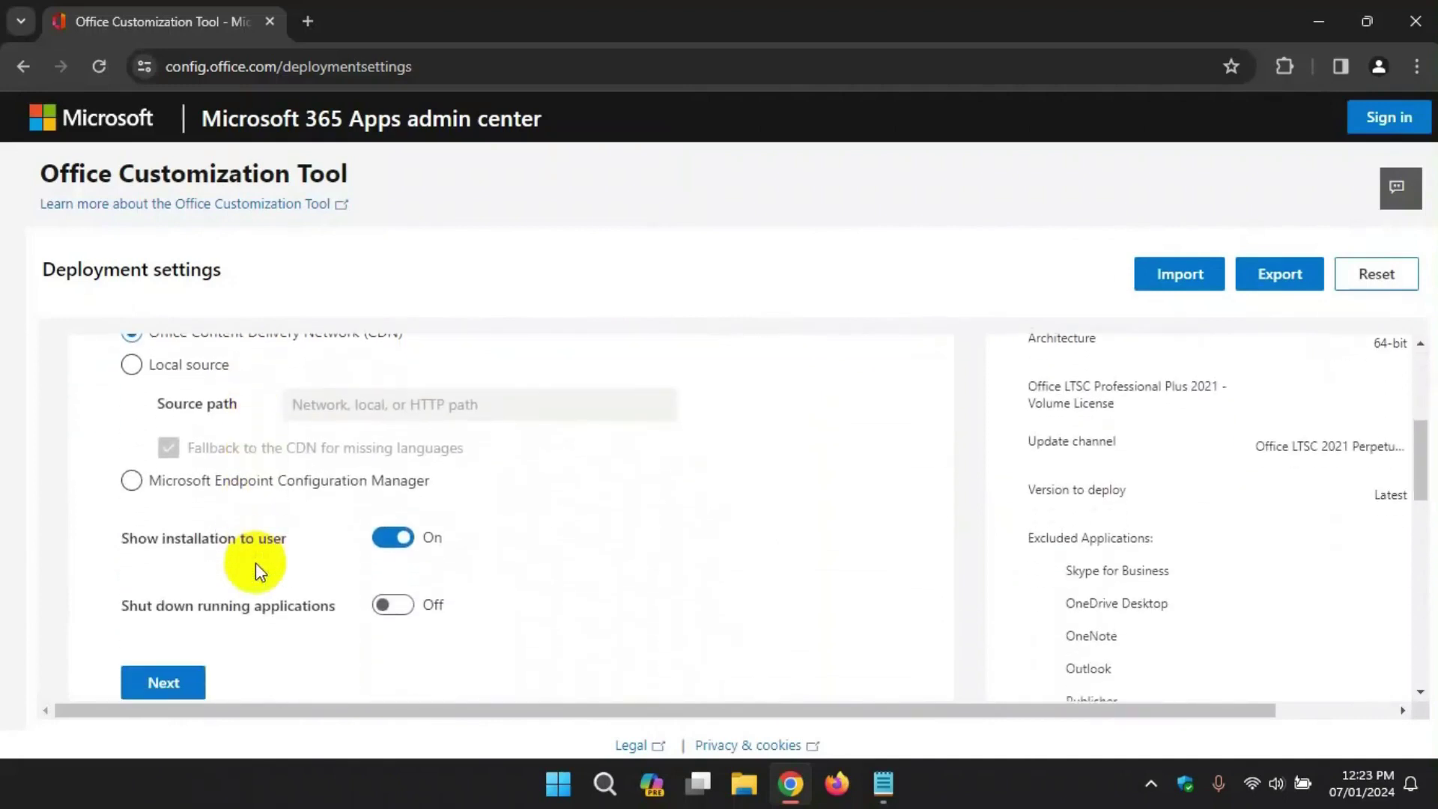
pyautogui.scroll(-2, 255, 563)
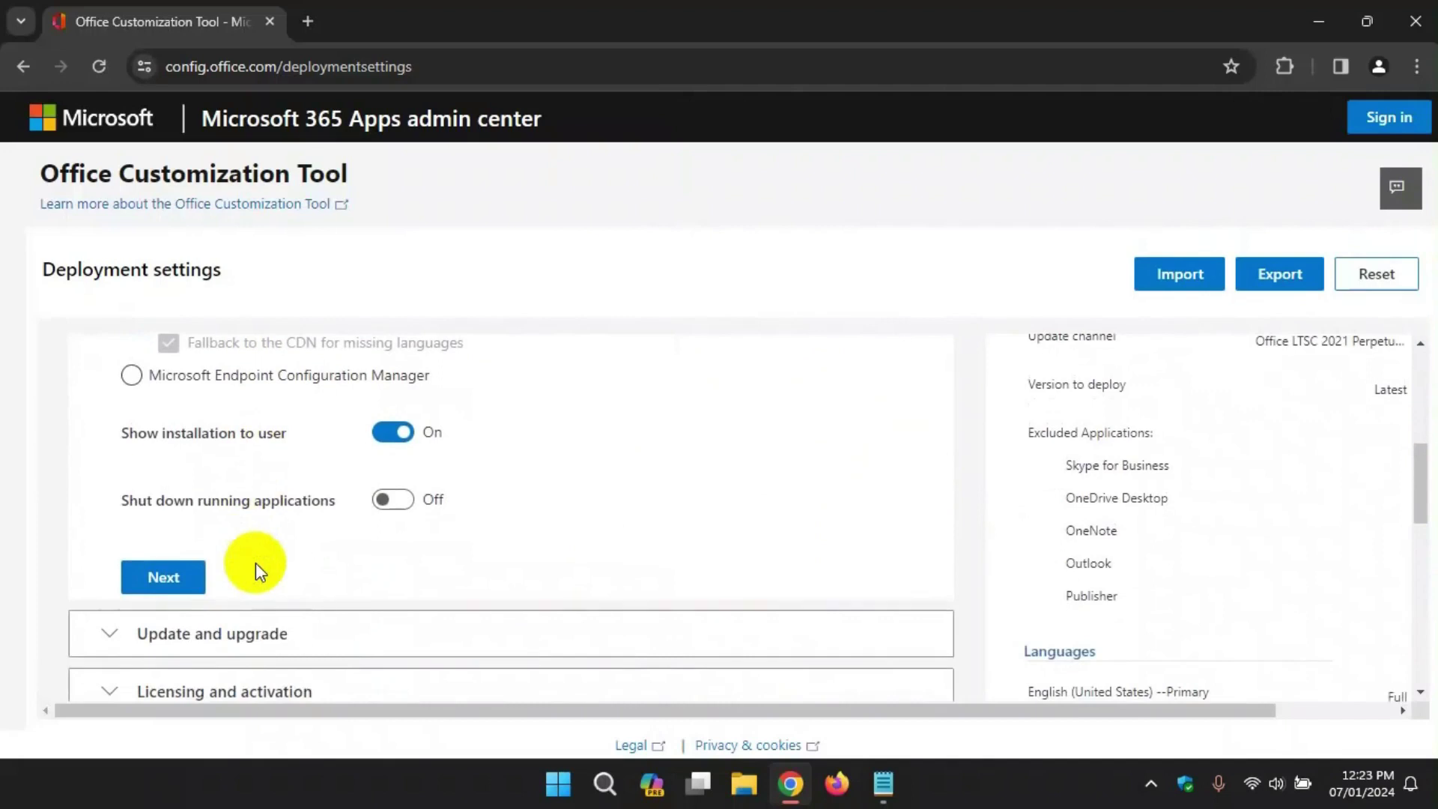
pyautogui.click(164, 578)
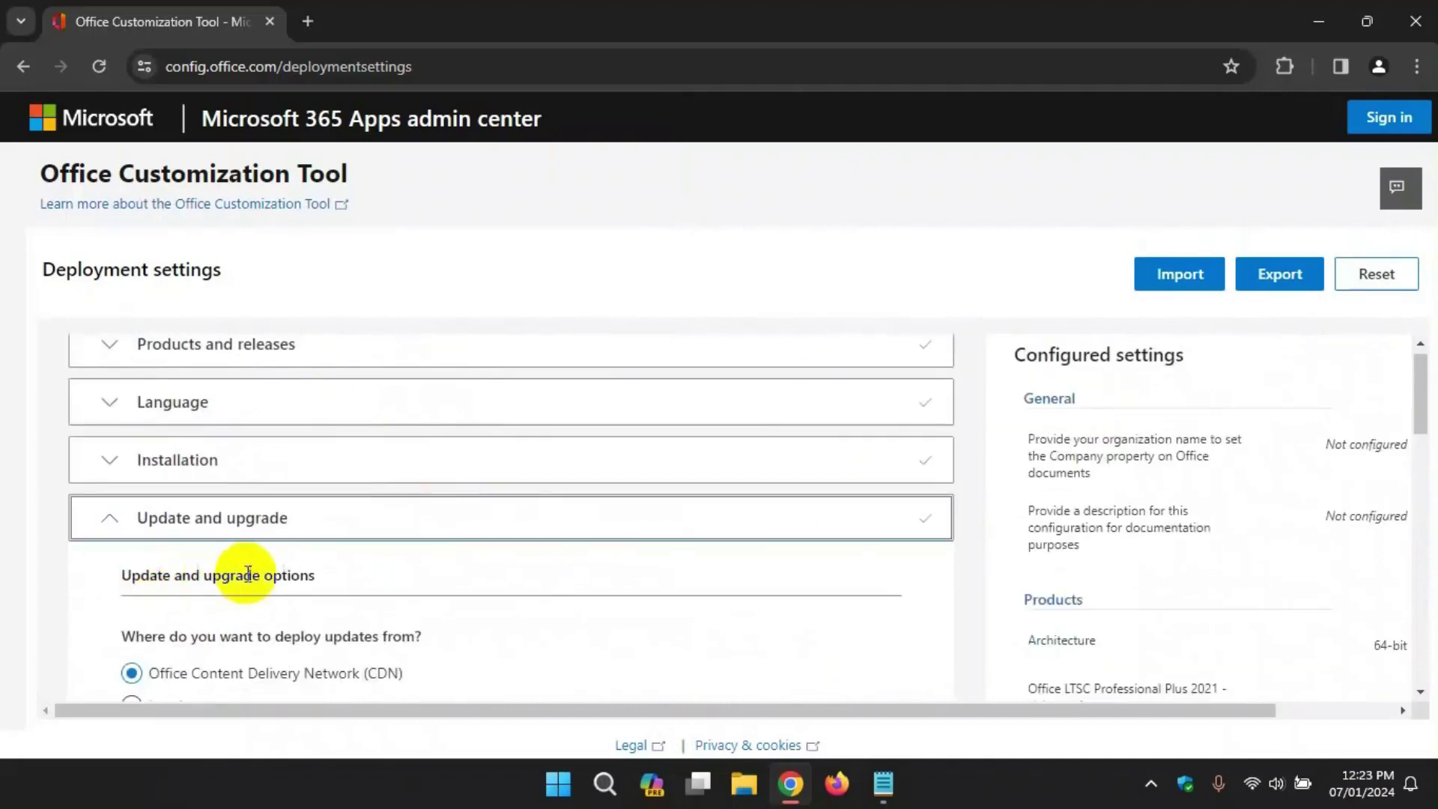
# Turn off uninstalling MSI versions of Office, including Visio and Project, and continue to Licensing and activation.
pyautogui.scroll(-4, 257, 552)
pyautogui.scroll(-1, 274, 581)
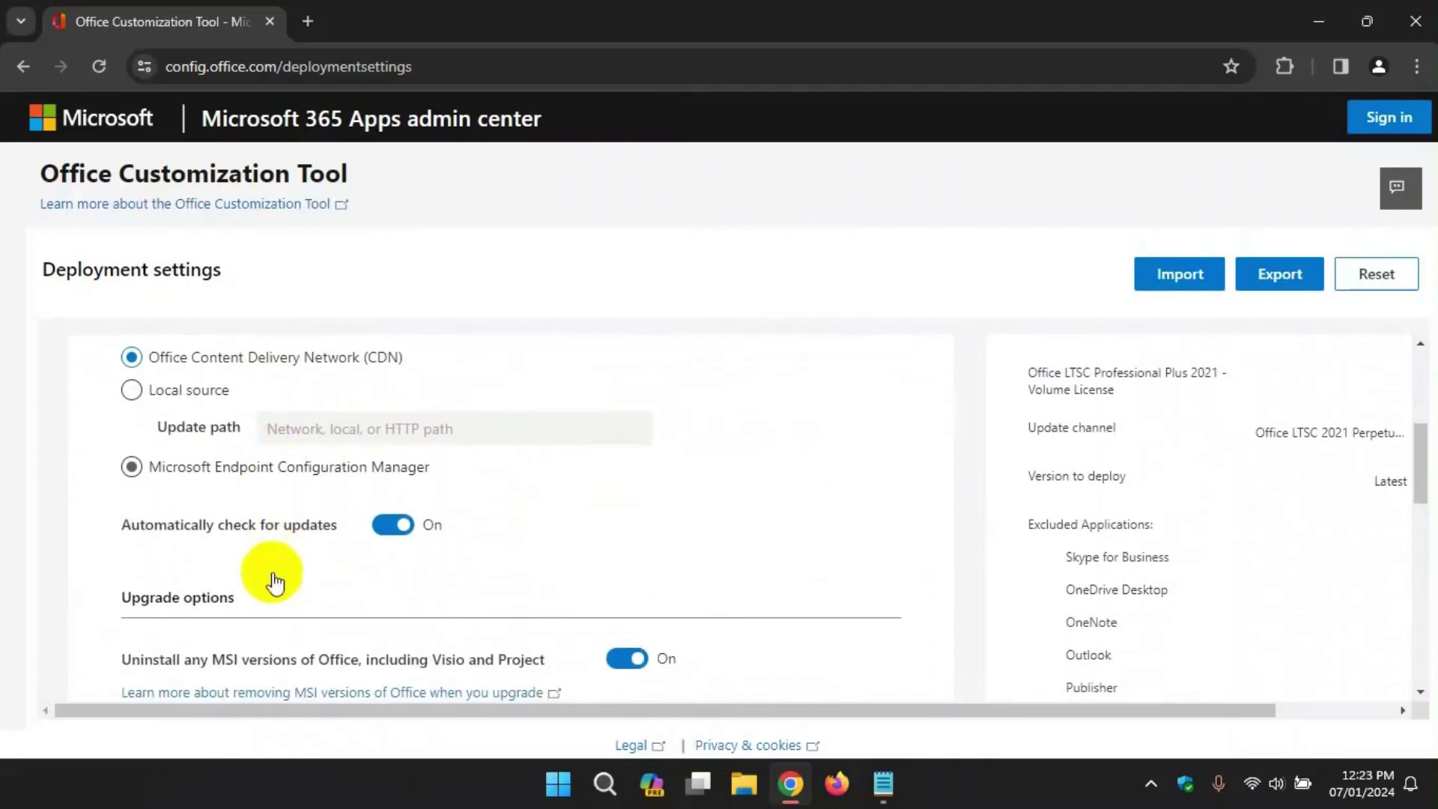
pyautogui.scroll(-1, 274, 573)
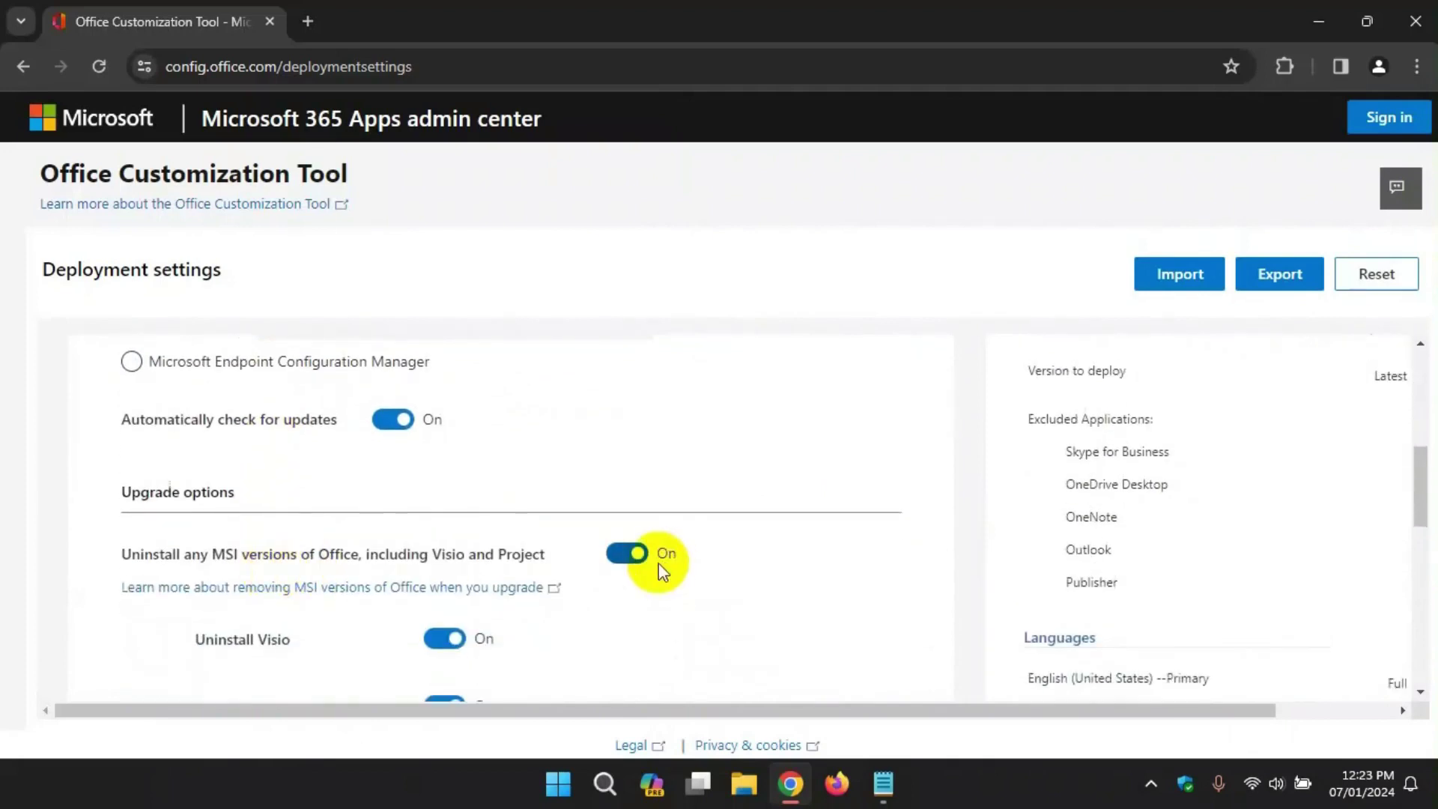
pyautogui.click(631, 561)
pyautogui.scroll(-4, 631, 562)
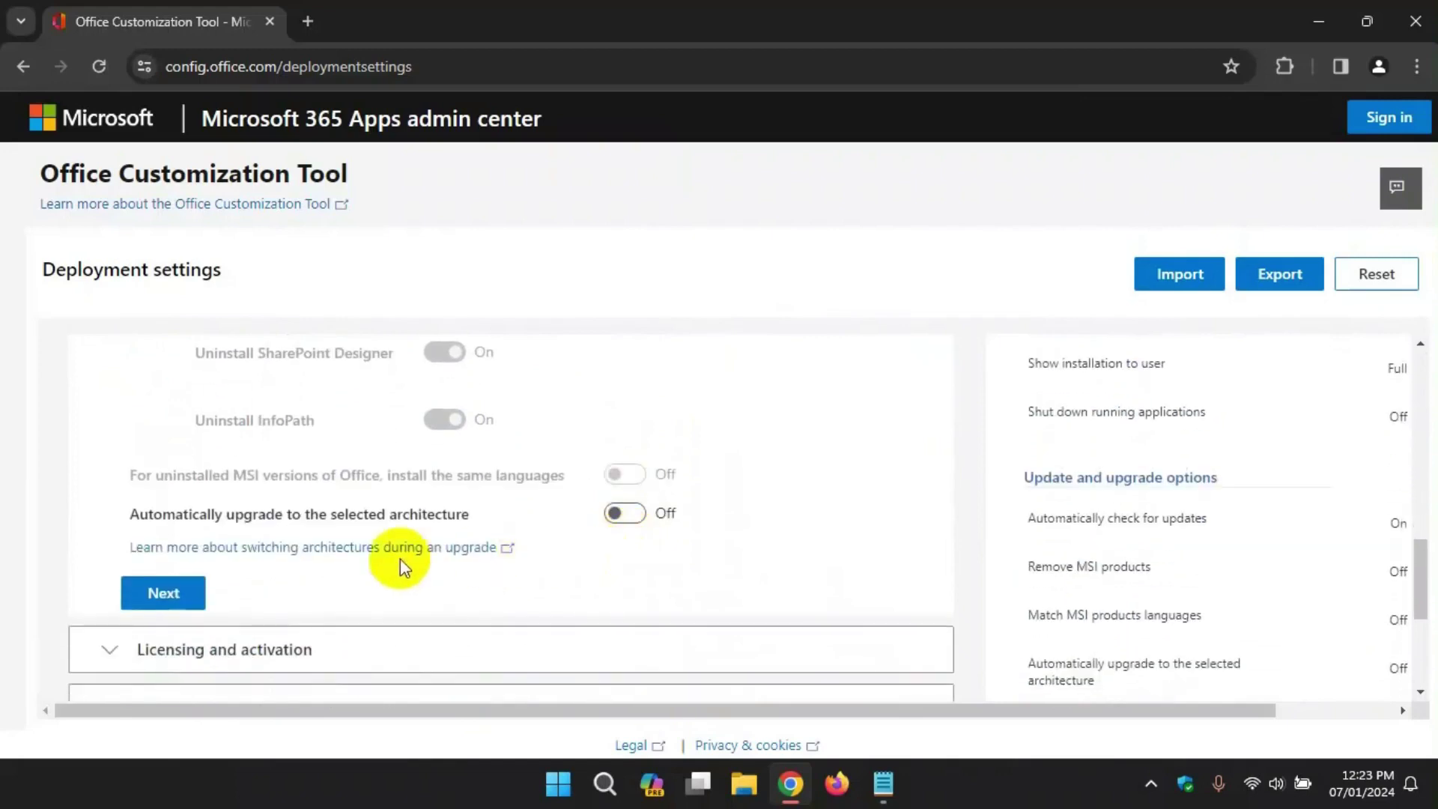
pyautogui.click(177, 593)
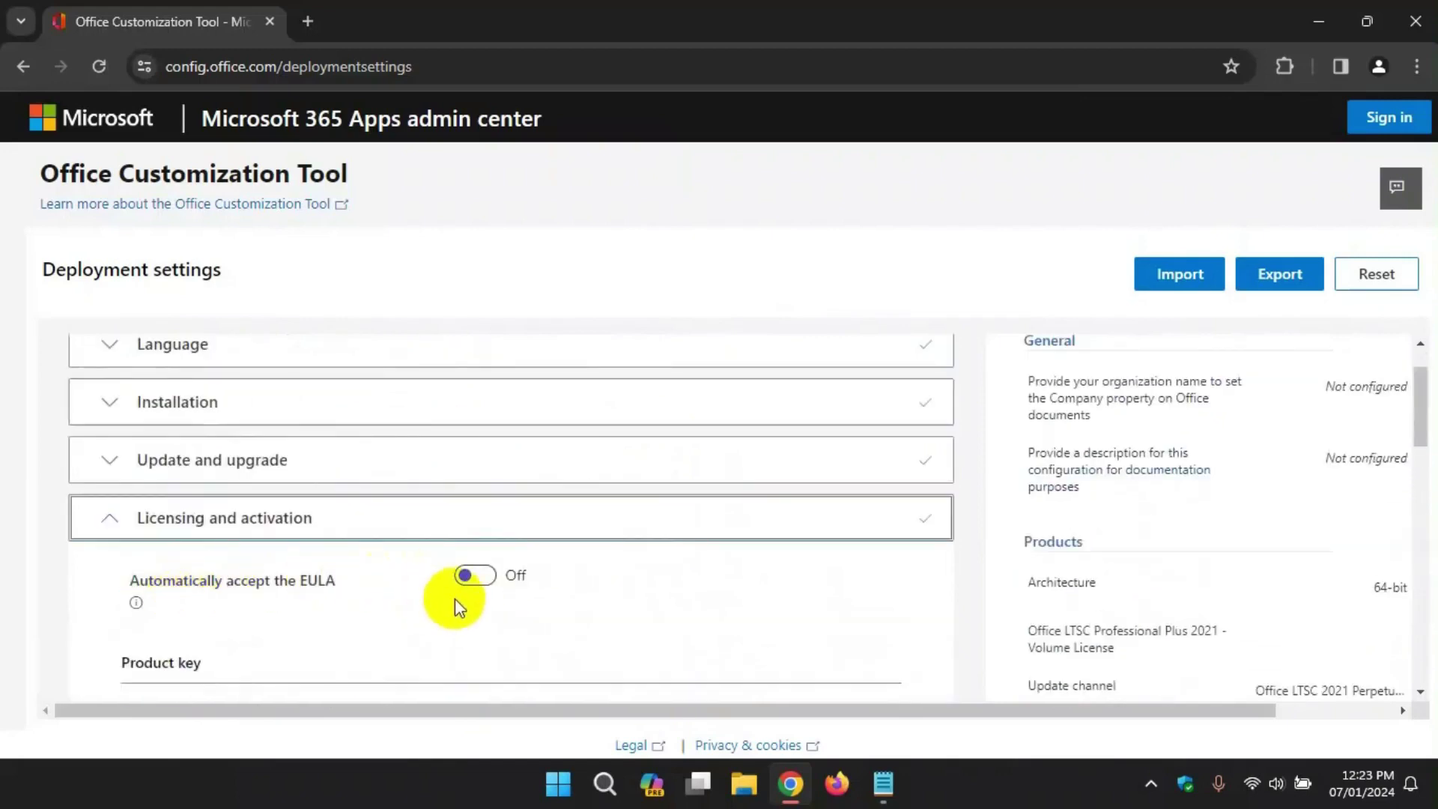
# Accept the default licensing and general settings and proceed to the Application preferences section.
pyautogui.scroll(-4, 468, 604)
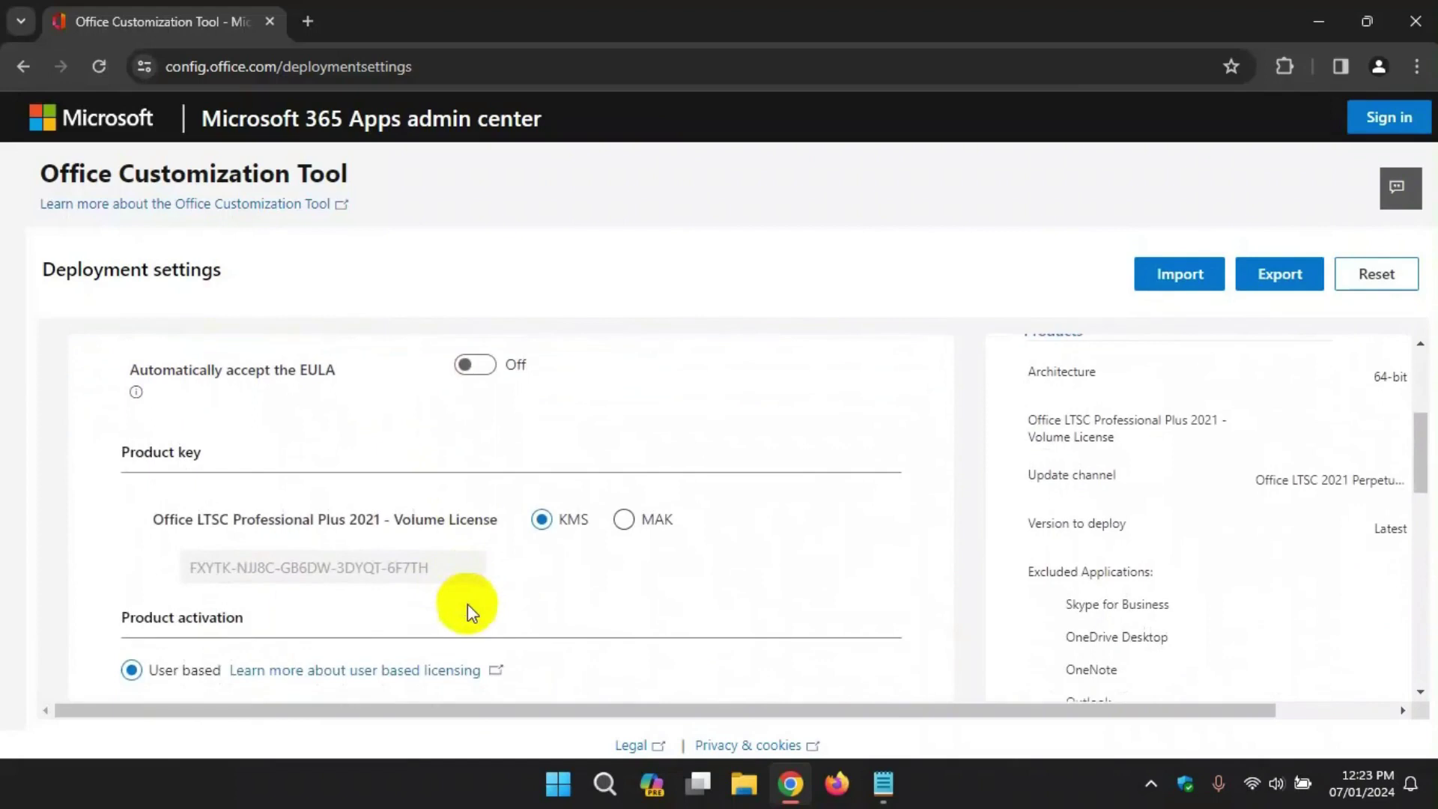
pyautogui.scroll(-4, 468, 604)
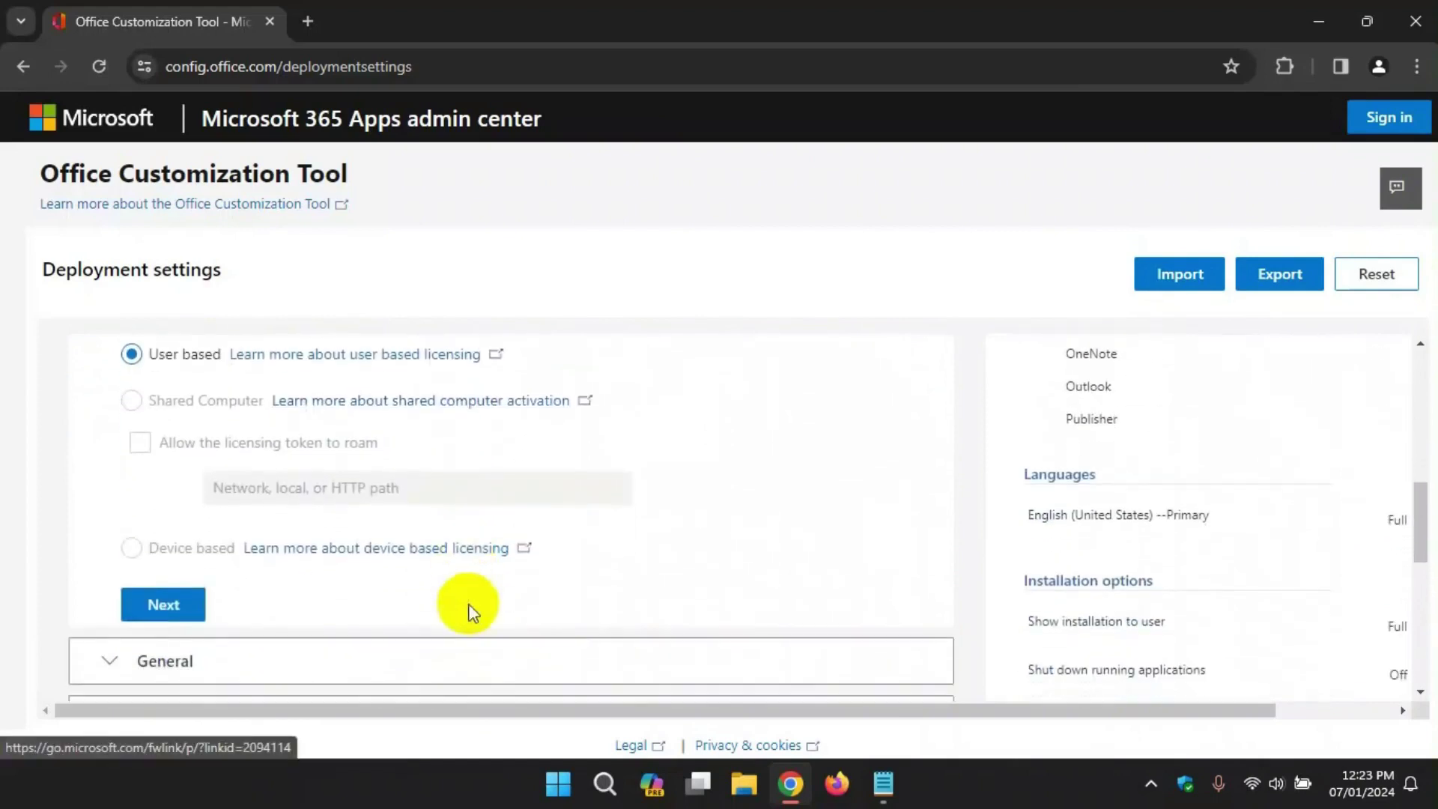
pyautogui.click(163, 498)
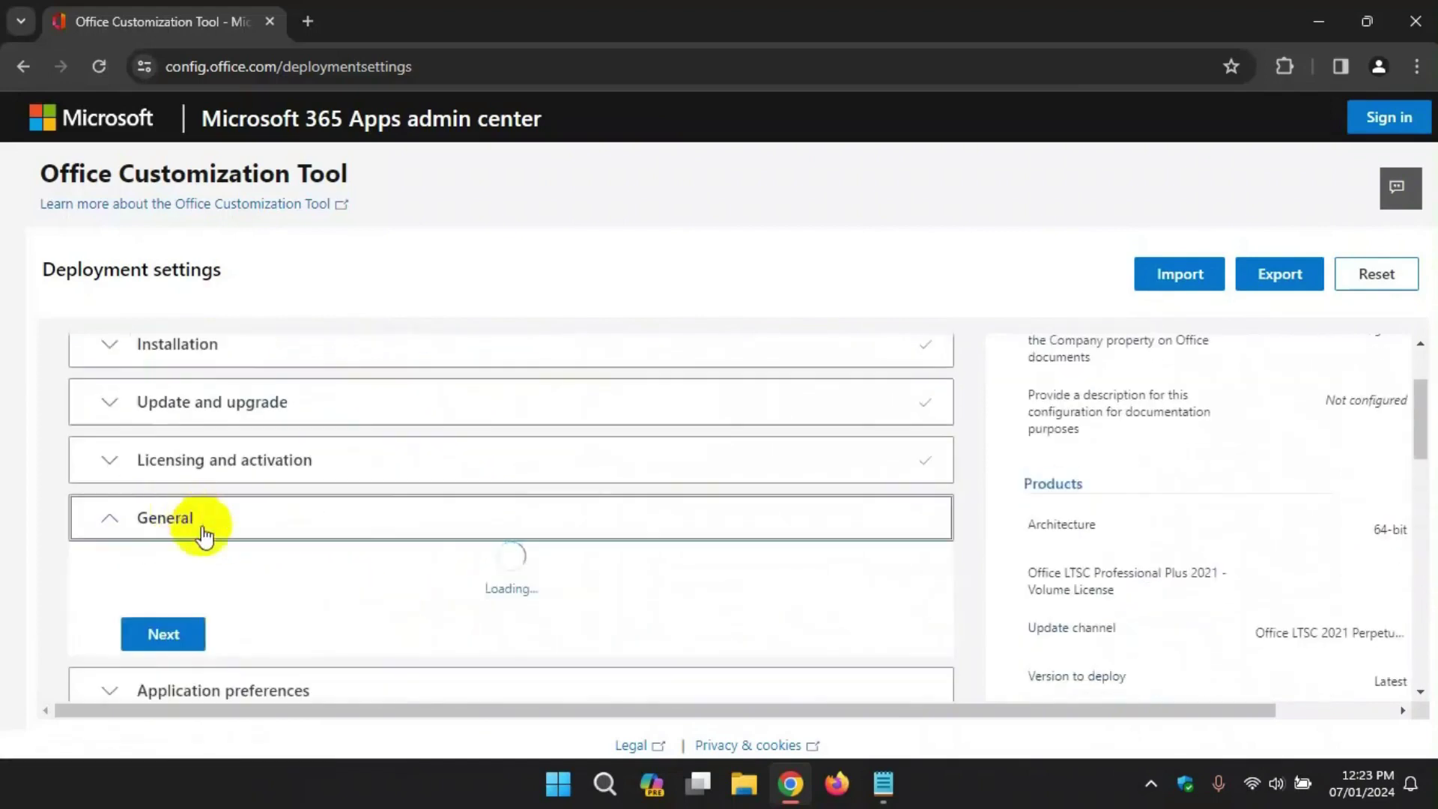
pyautogui.scroll(-5, 330, 596)
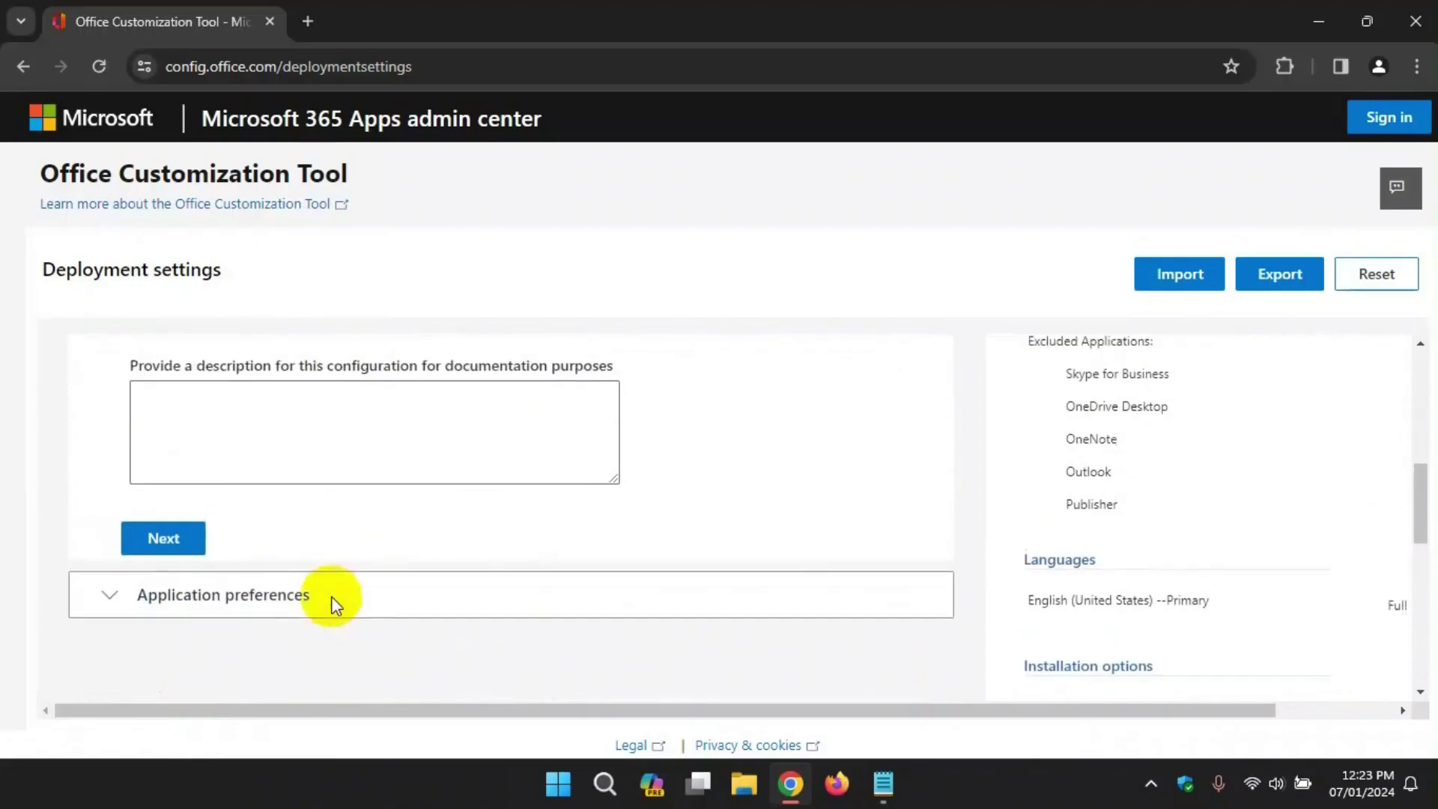
pyautogui.click(180, 621)
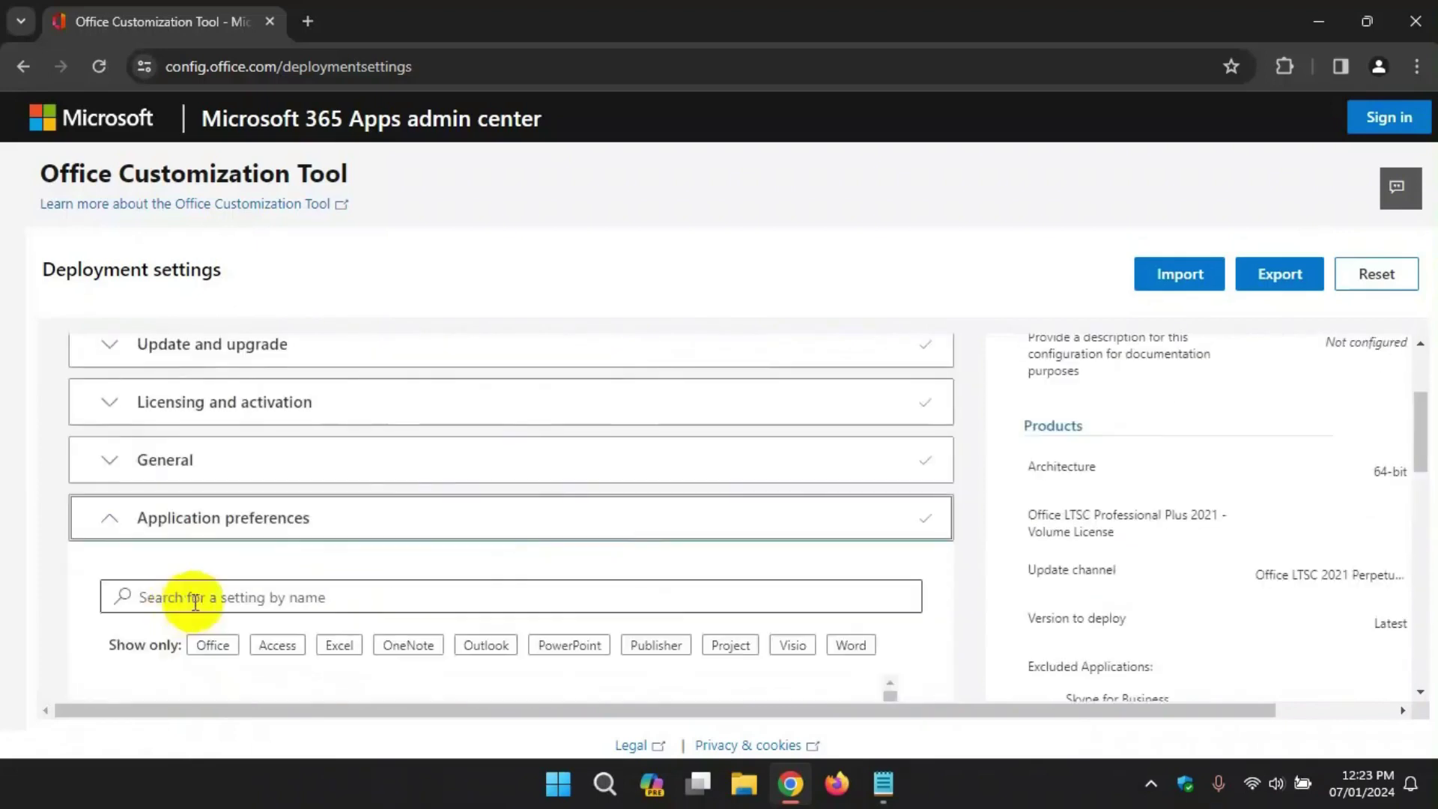
# Keep the default application preferences and finish the deployment configuration.
pyautogui.scroll(-2, 247, 599)
pyautogui.scroll(-3, 529, 578)
pyautogui.scroll(-2, 858, 609)
pyautogui.scroll(-10, 944, 612)
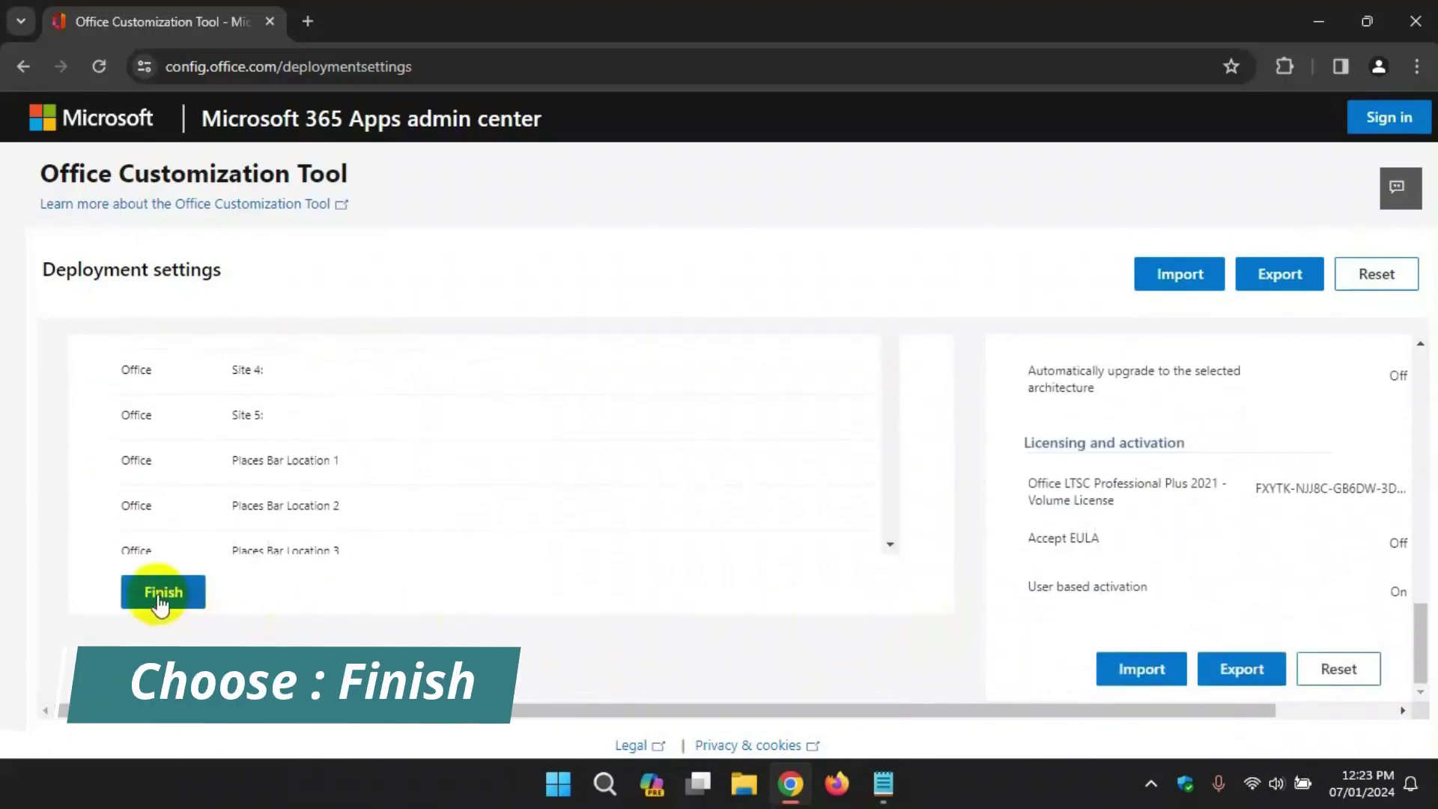
pyautogui.click(163, 593)
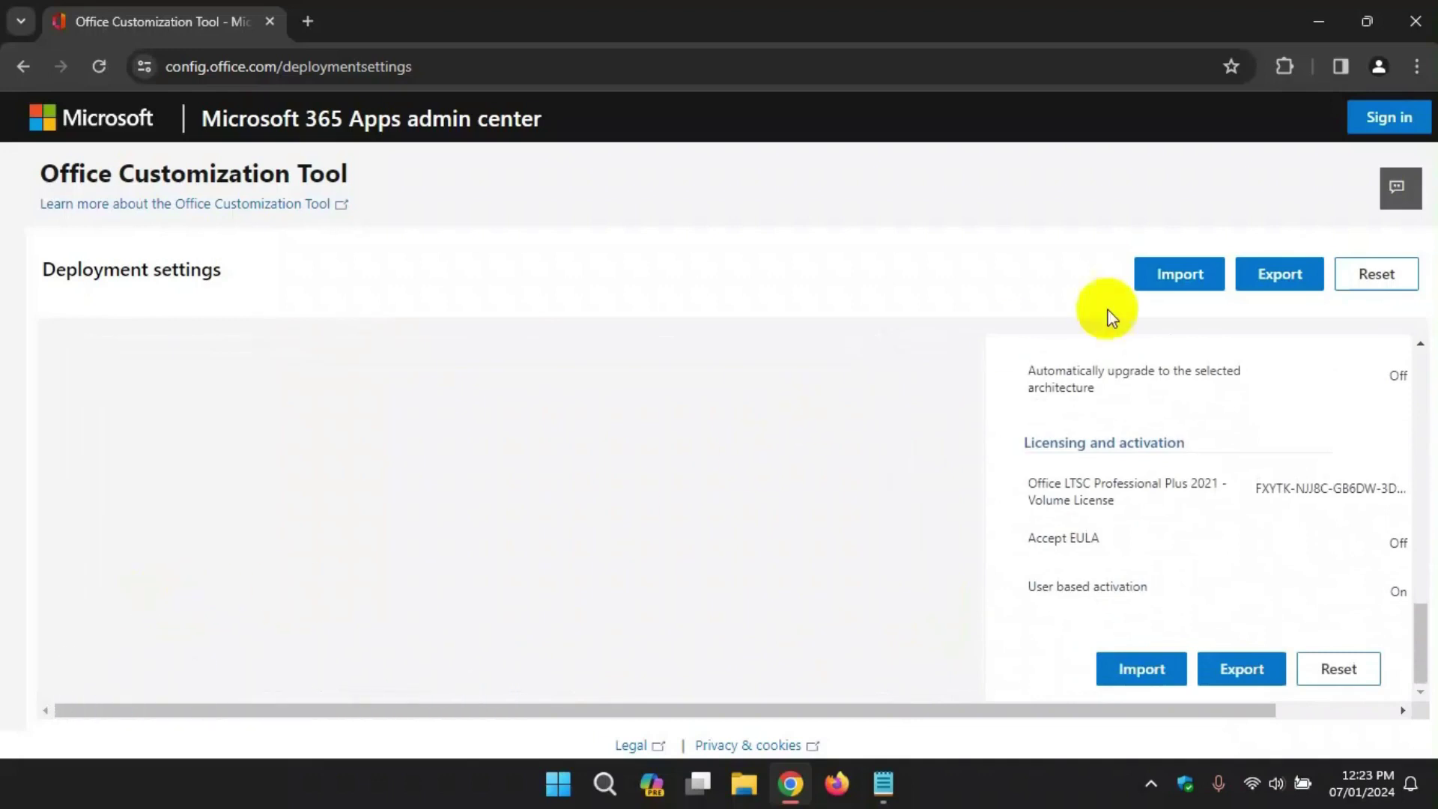
# Export the configuration with Office Open XML formats as the default file format, accepting the license terms and keeping the file name Configuration.
pyautogui.click(1298, 276)
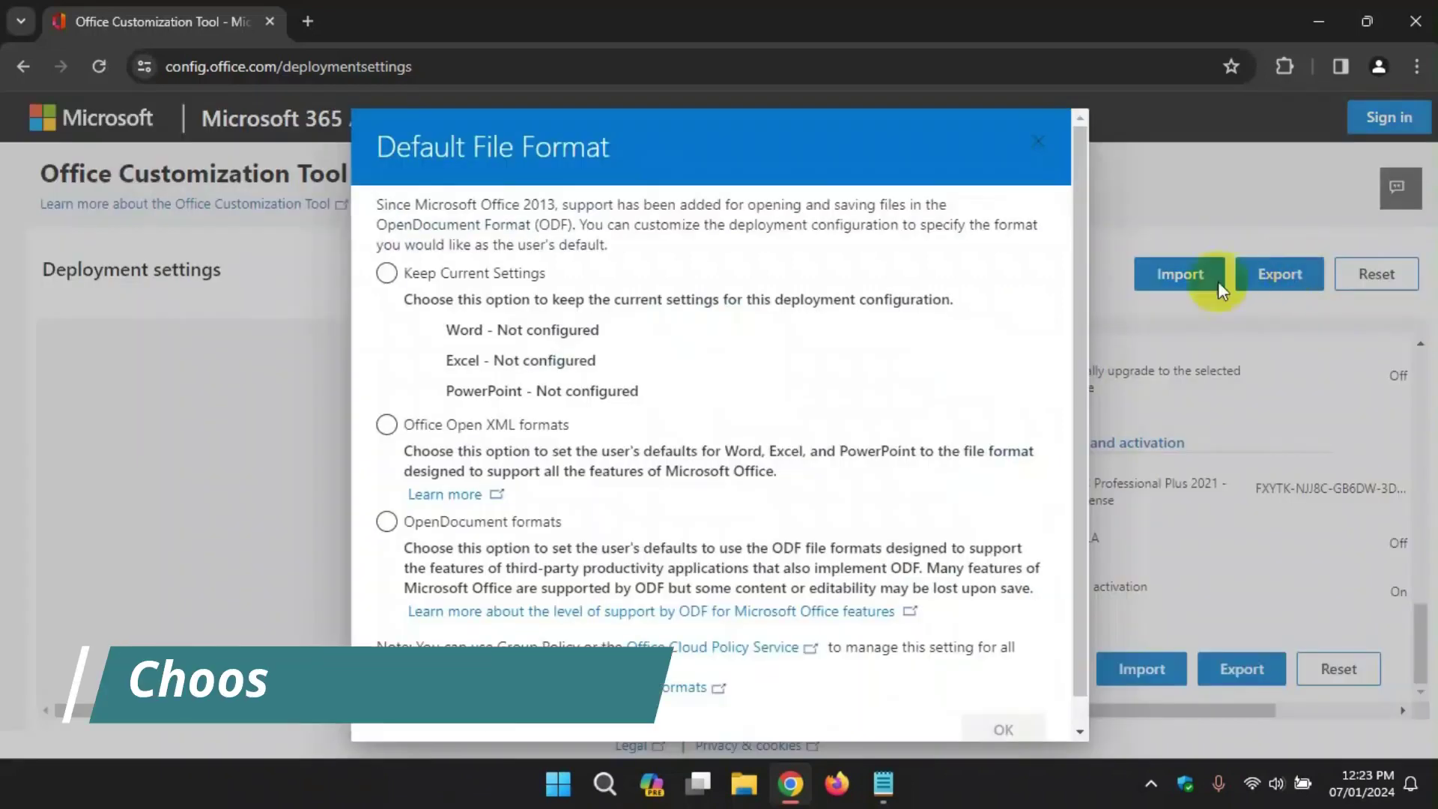
pyautogui.click(406, 428)
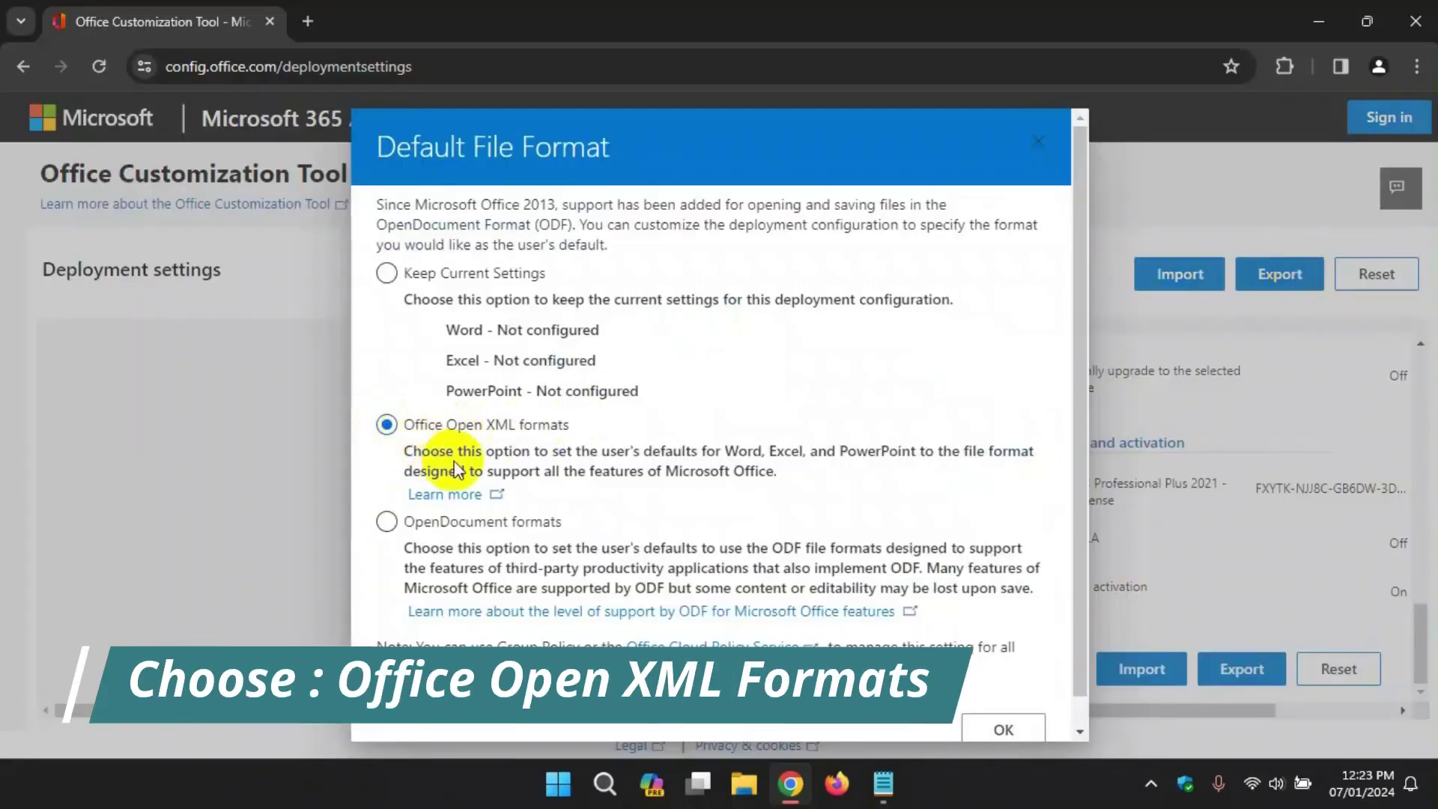
pyautogui.scroll(-1, 449, 465)
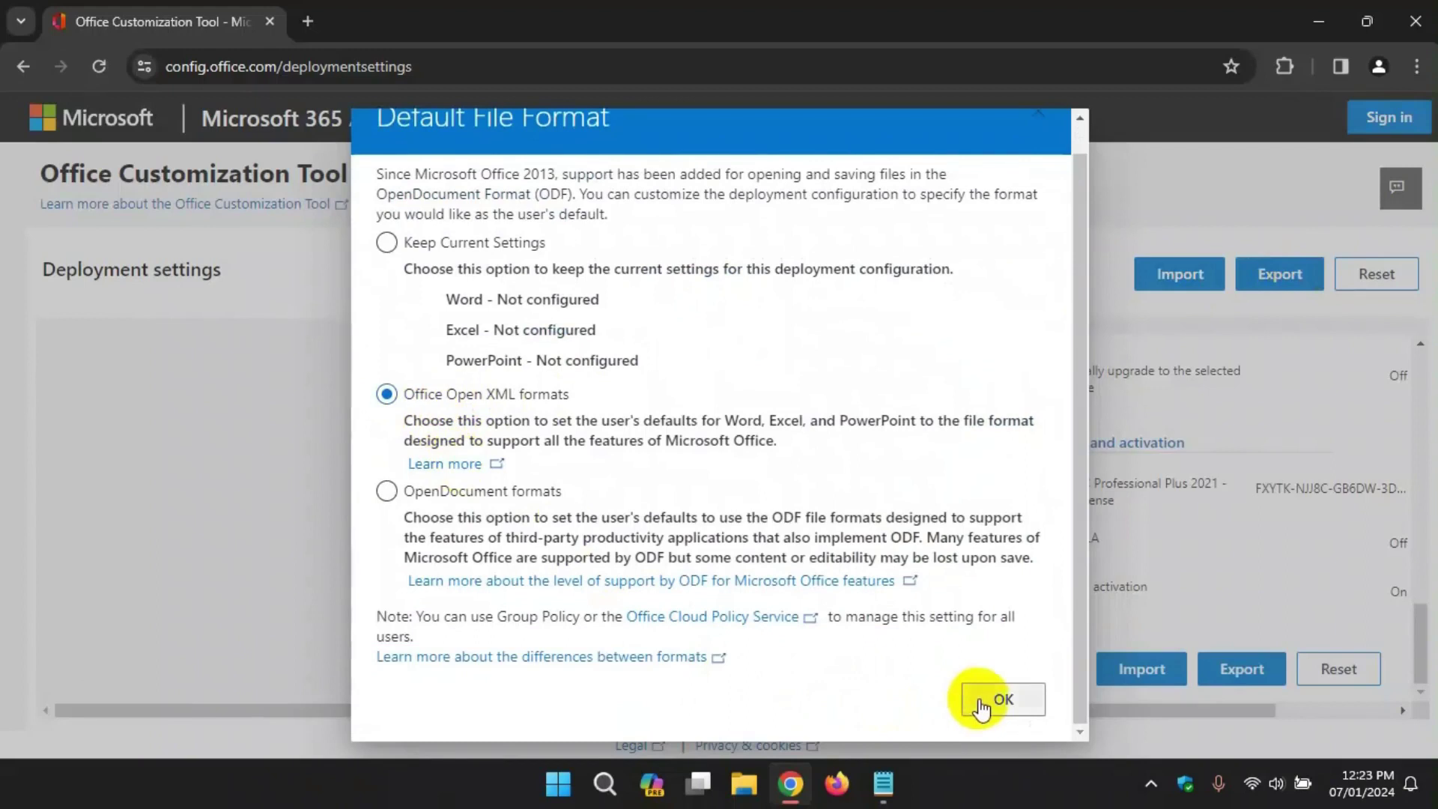
pyautogui.click(981, 701)
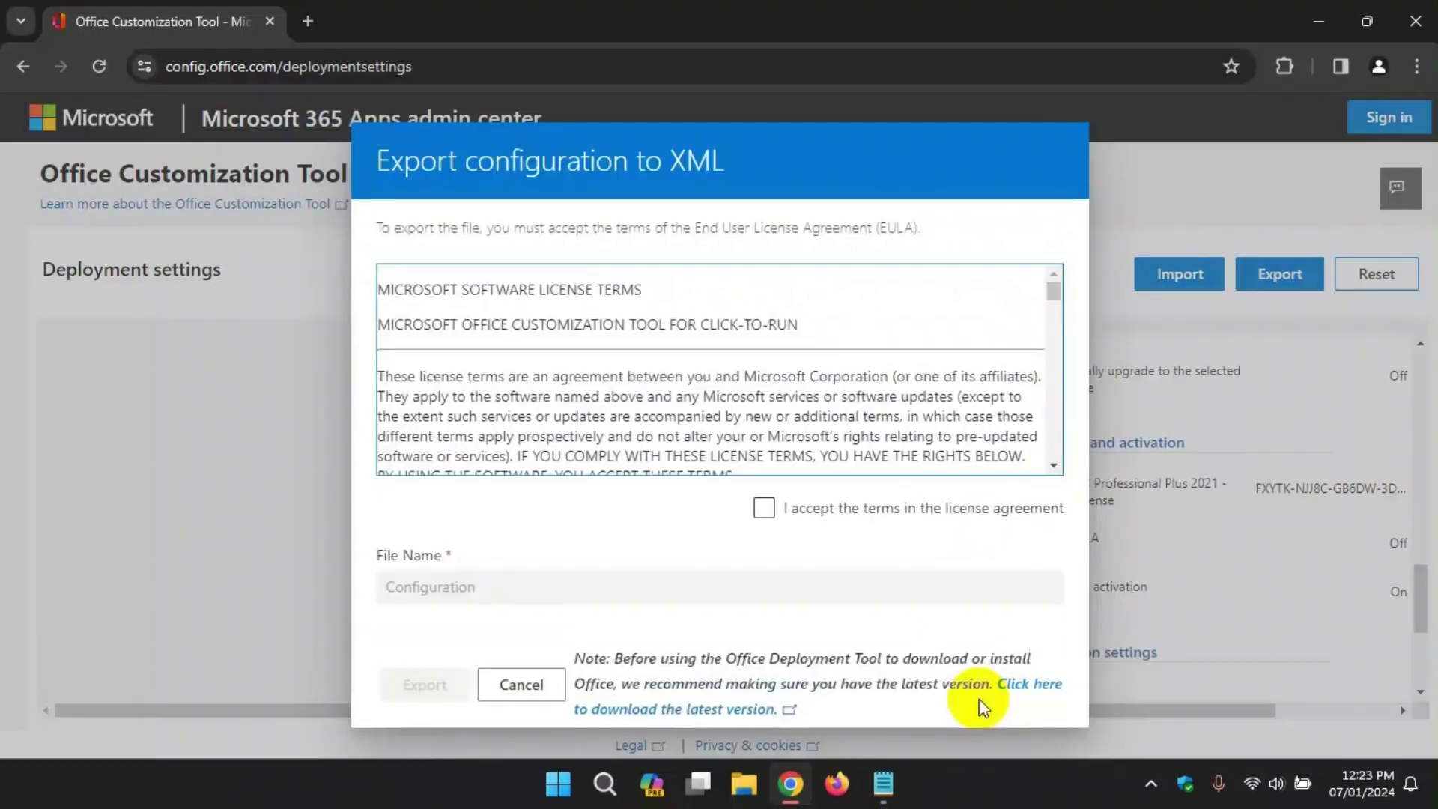
pyautogui.click(761, 509)
pyautogui.click(423, 683)
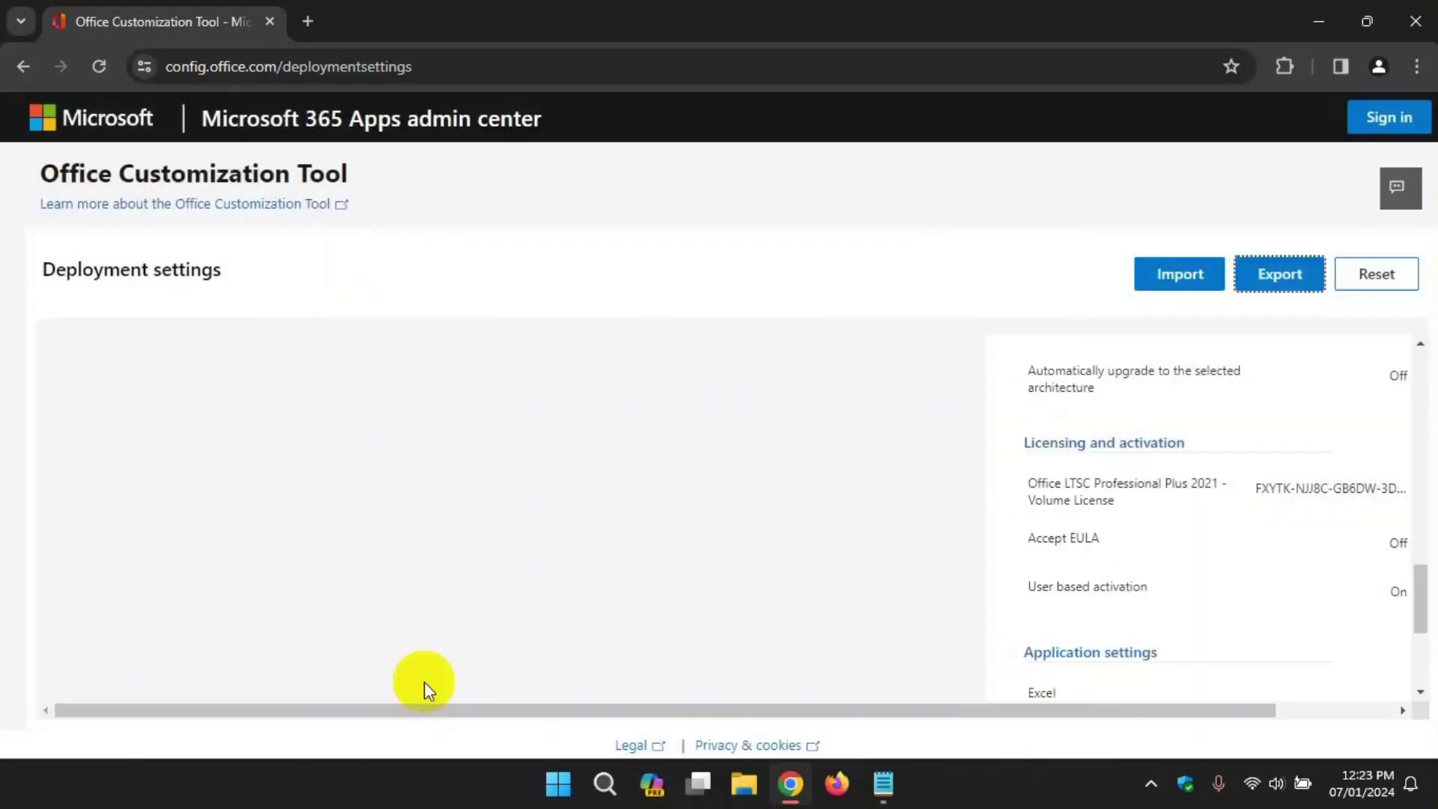
# Show the downloaded Configuration.xml in its folder and cut it for moving.
pyautogui.click(1301, 81)
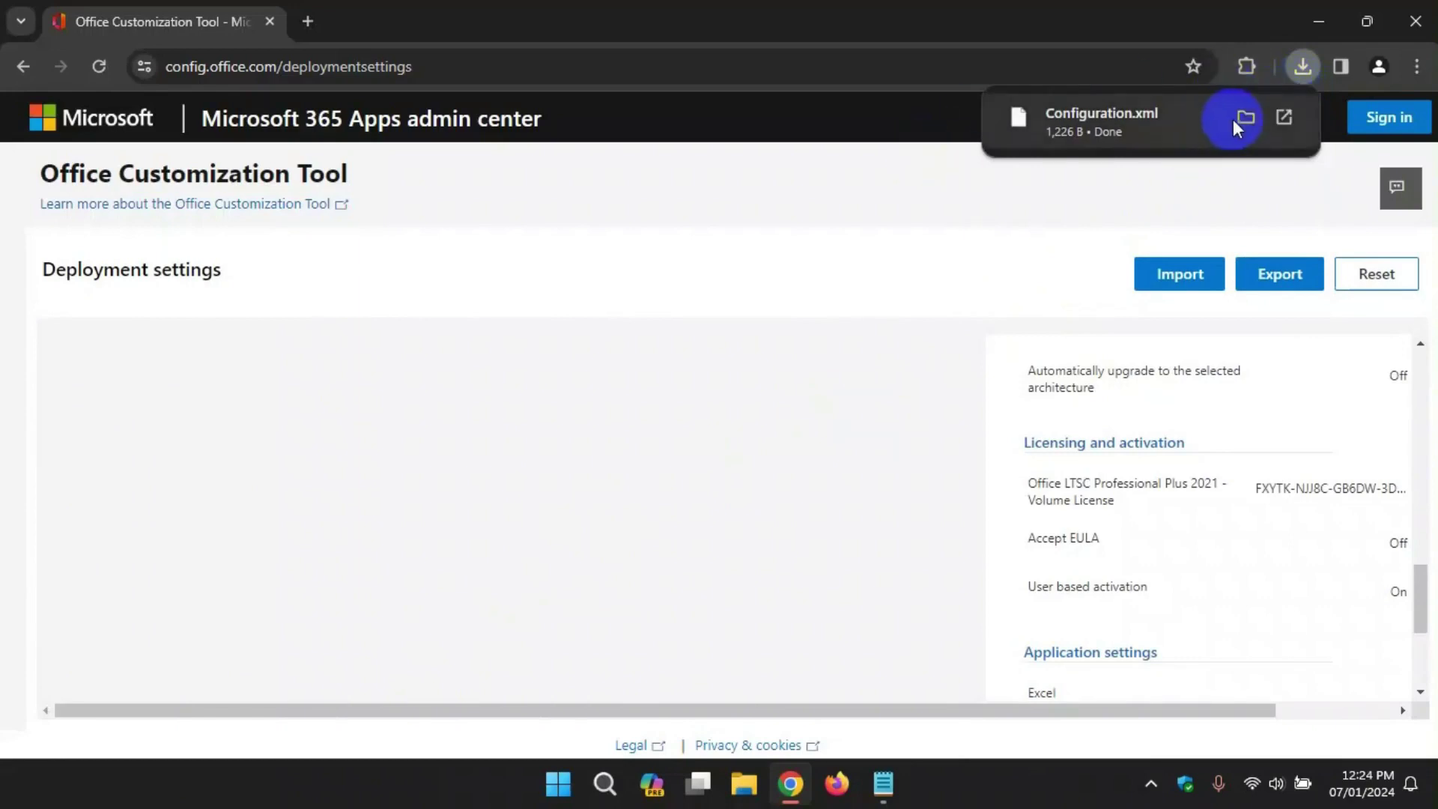
pyautogui.click(1245, 118)
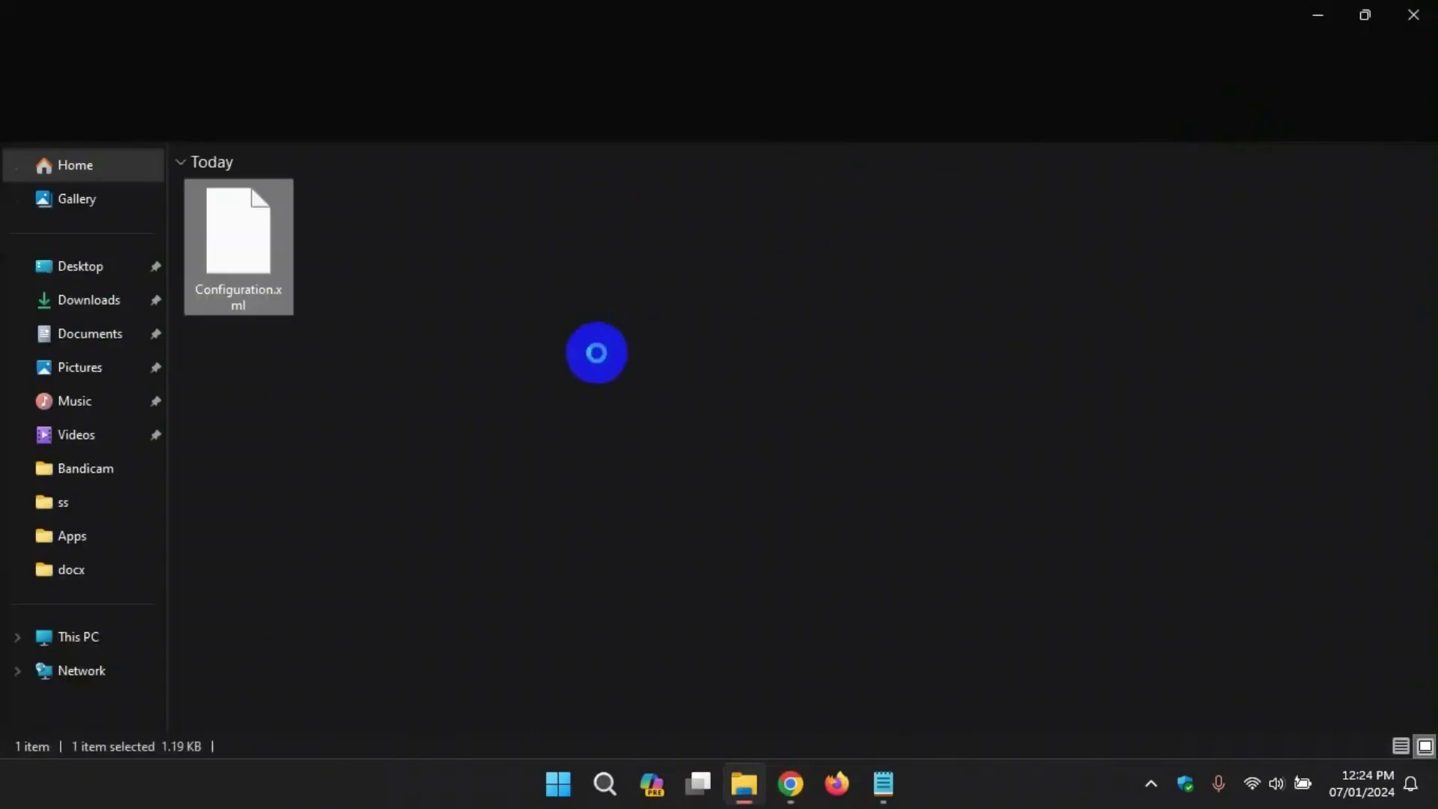
pyautogui.click(259, 254)
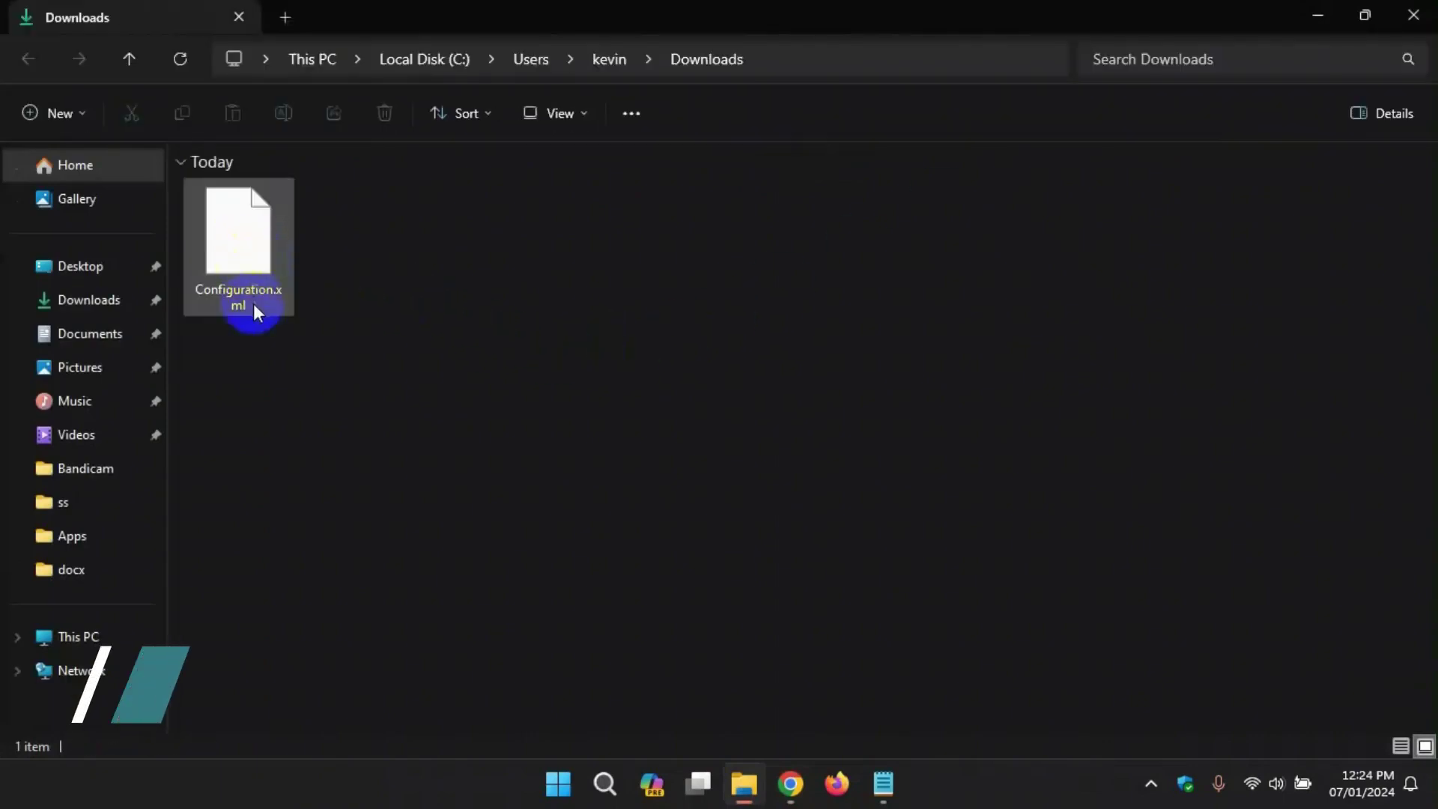
pyautogui.rightClick(250, 253)
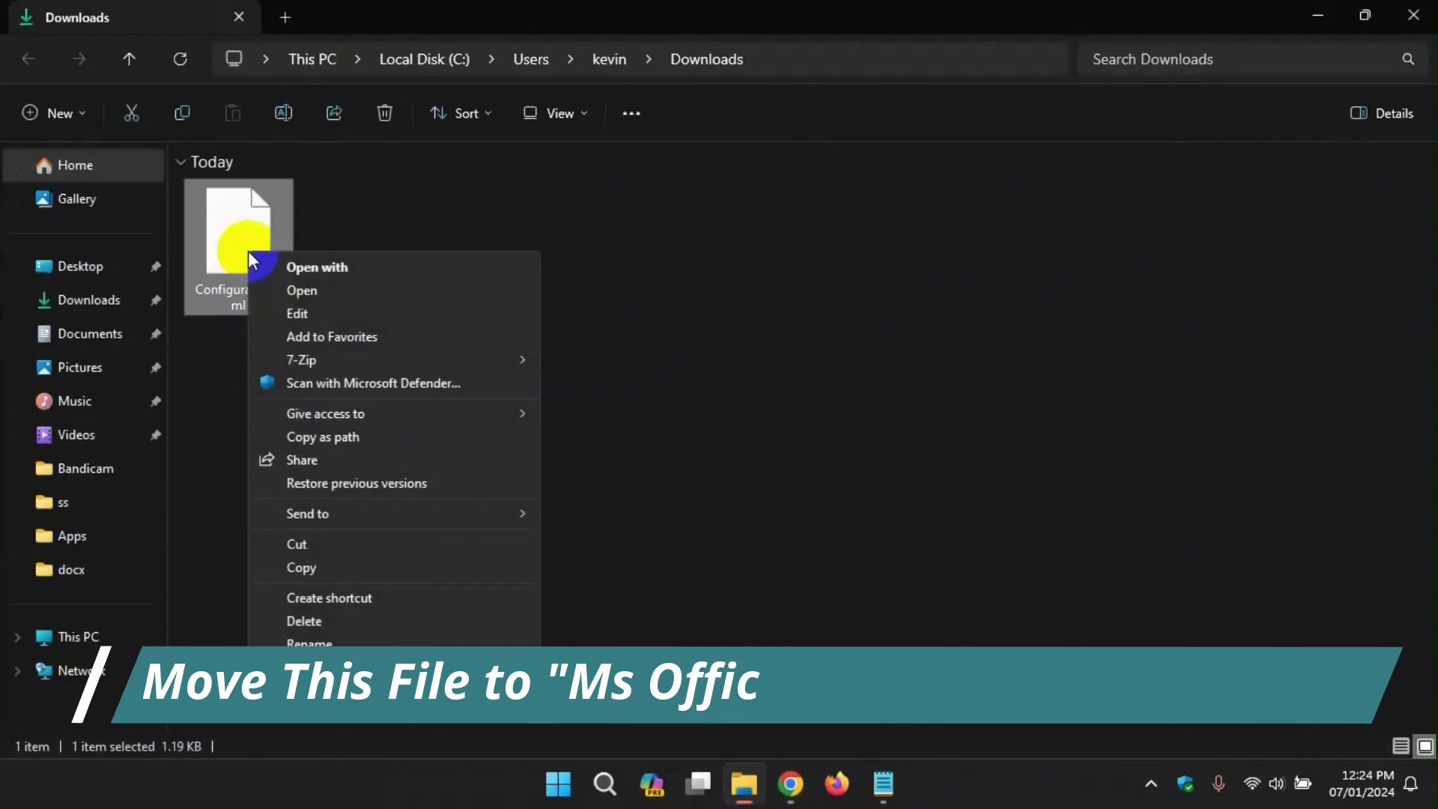
pyautogui.click(296, 544)
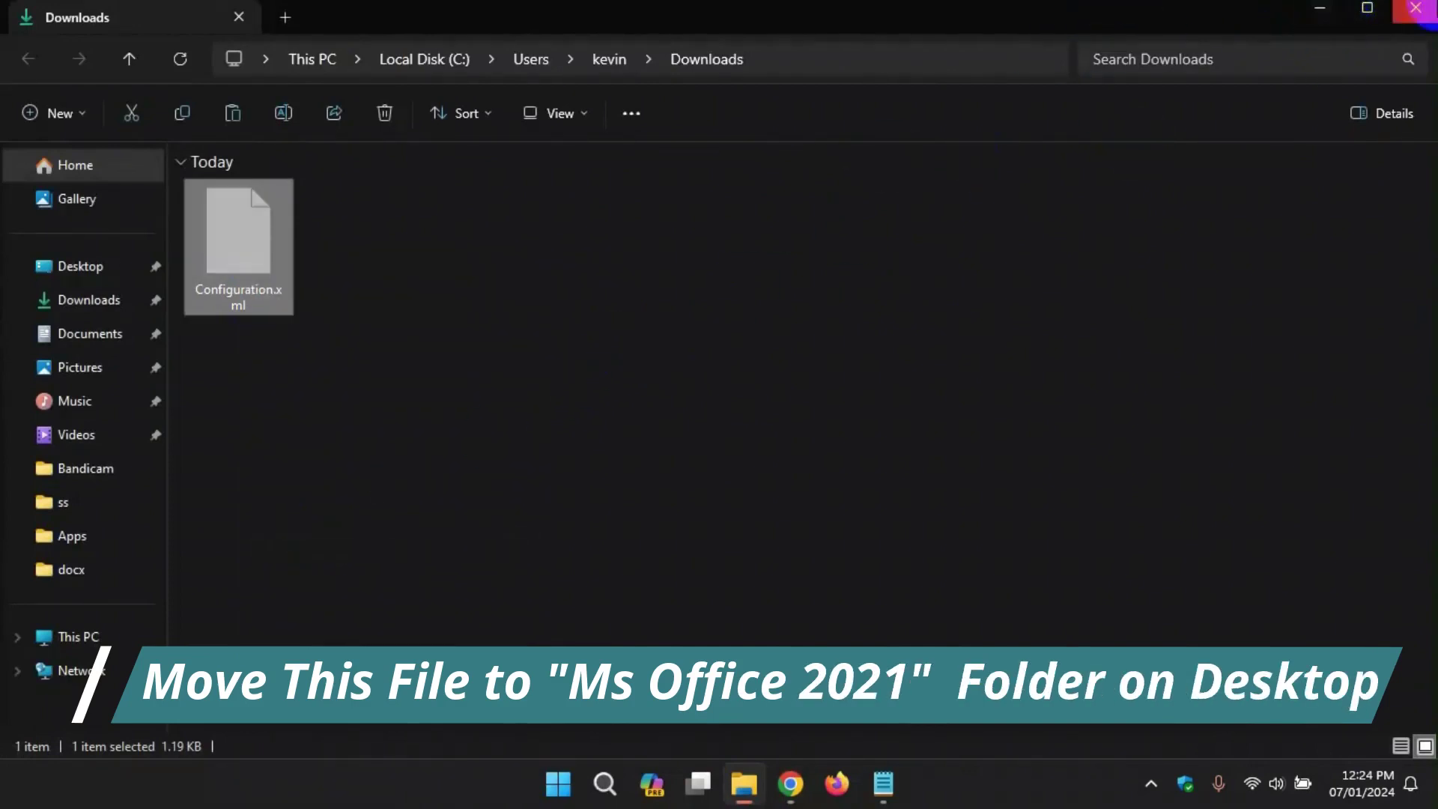
# Minimize the open windows and create a desktop folder named Ms Office 2021.
pyautogui.click(1322, 11)
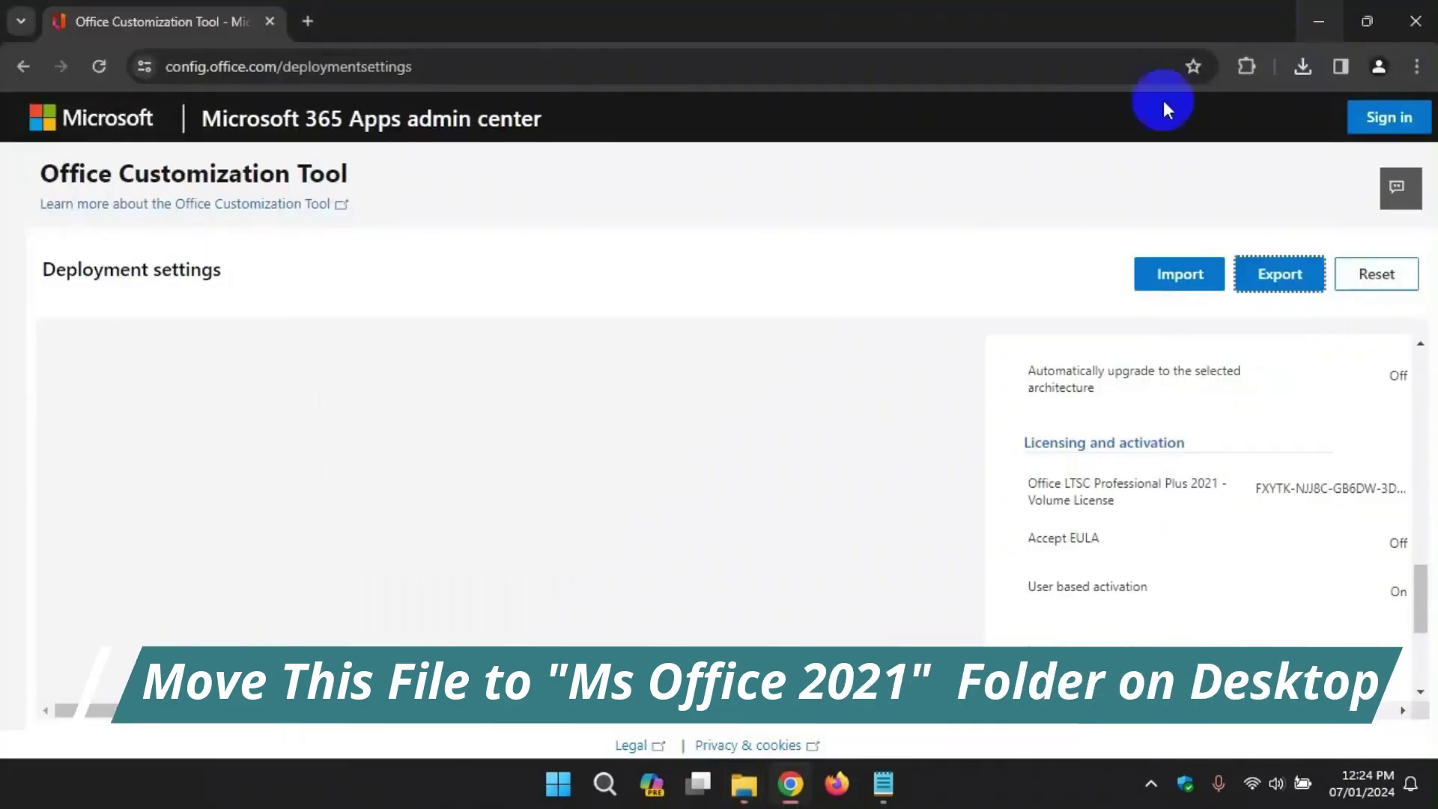
pyautogui.click(1311, 12)
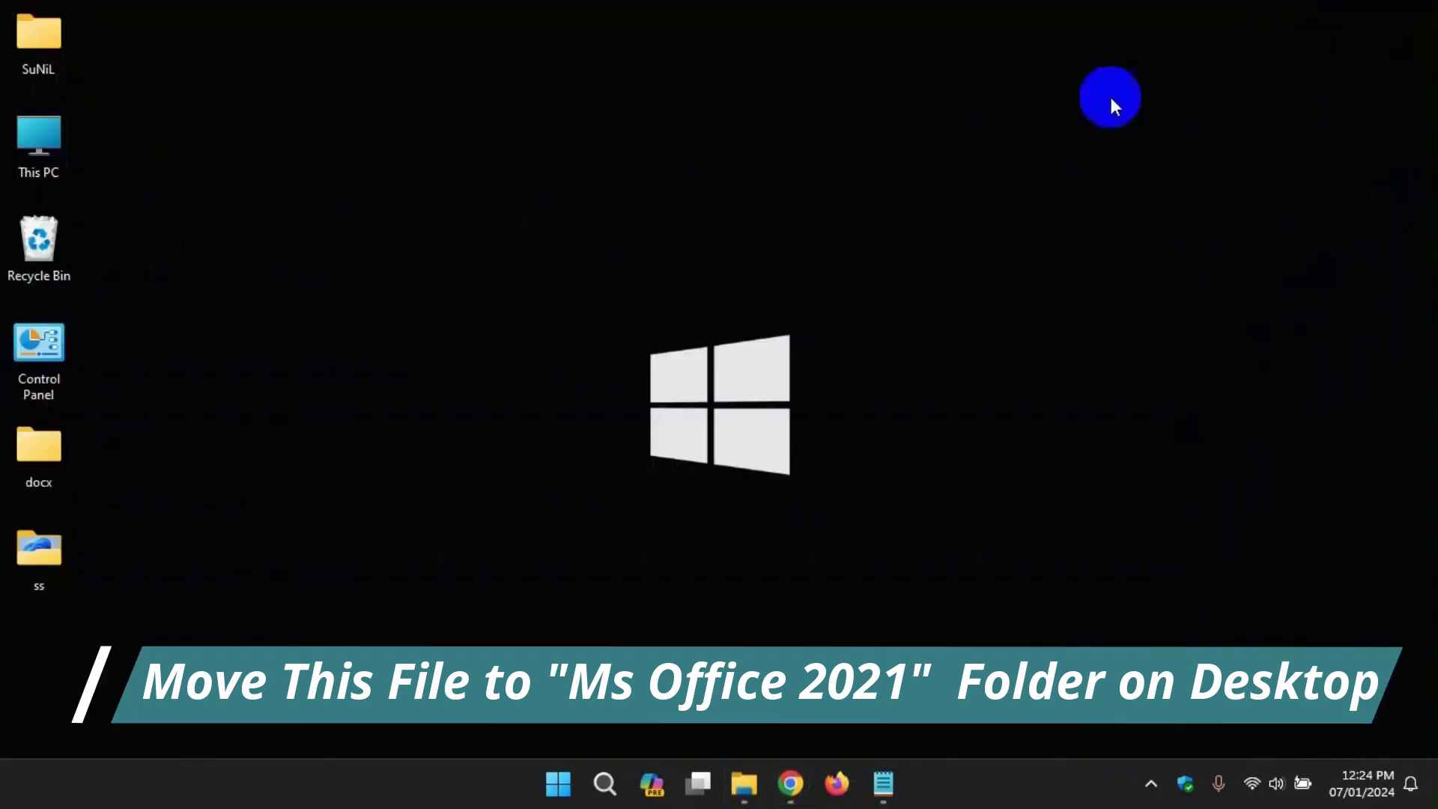
pyautogui.rightClick(146, 560)
pyautogui.moveTo(294, 486)
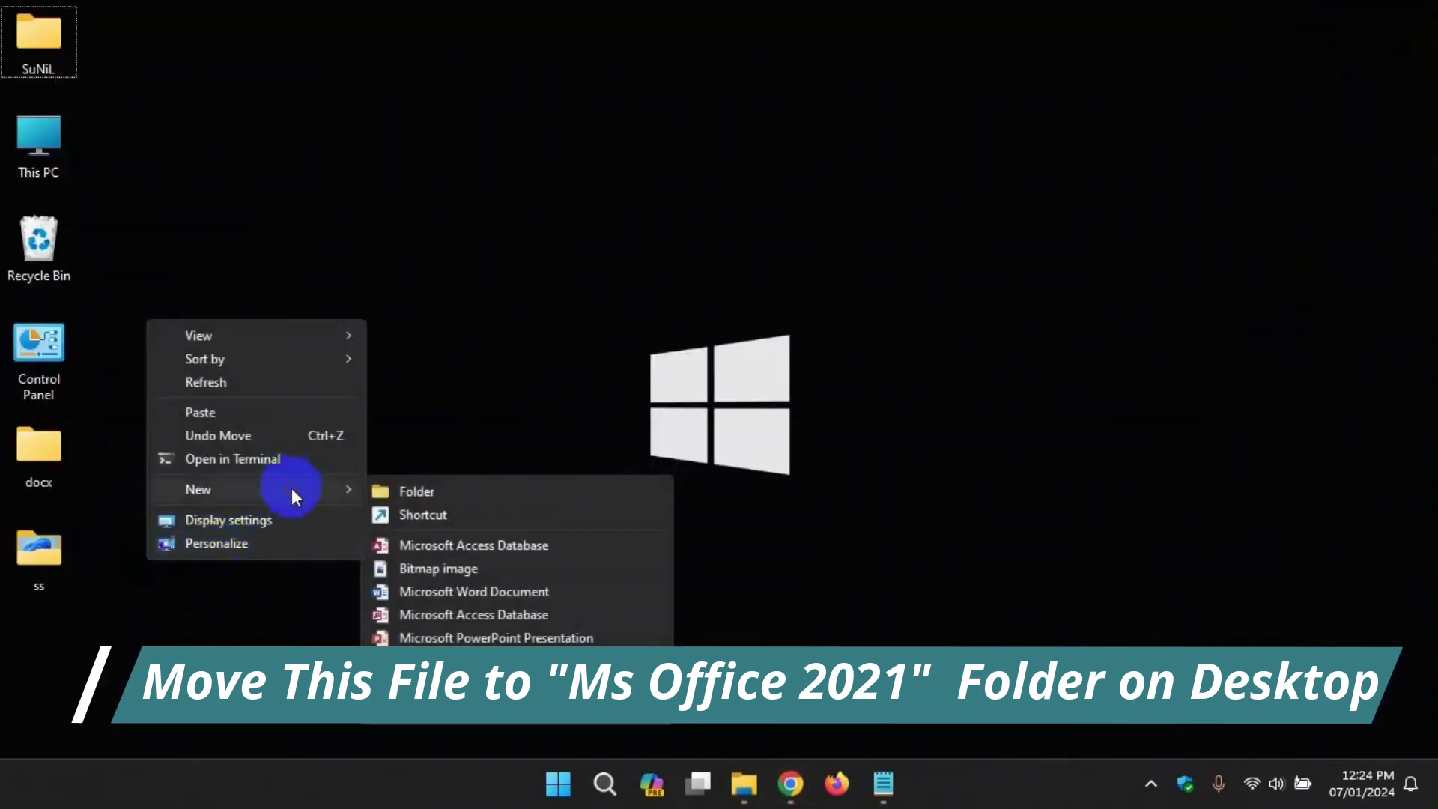
pyautogui.click(419, 488)
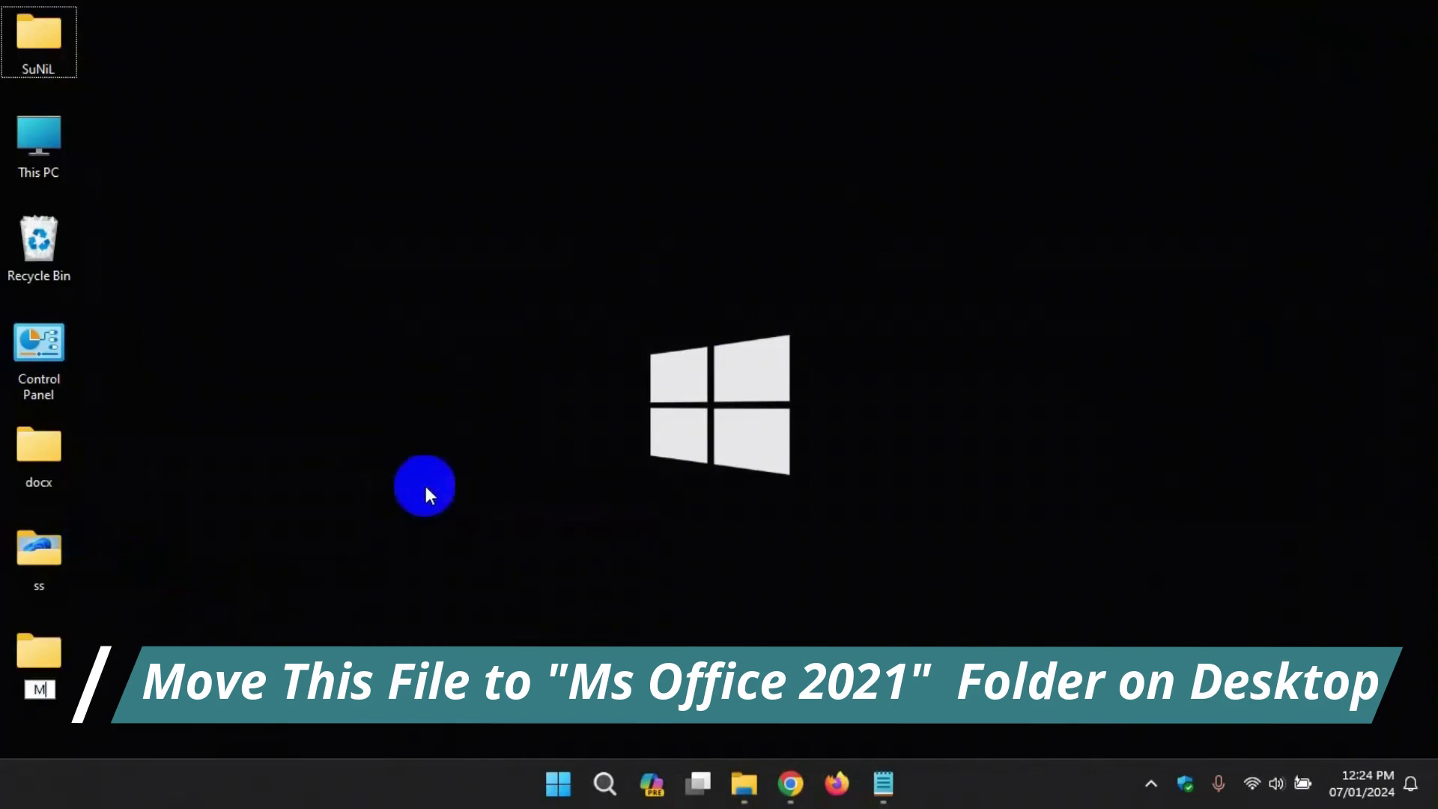
pyautogui.write('Ms Pffic')
pyautogui.press('BackSpace')
pyautogui.press('BackSpace')
pyautogui.press('BackSpace')
pyautogui.press('BackSpace')
pyautogui.press('BackSpace')
pyautogui.write('O')
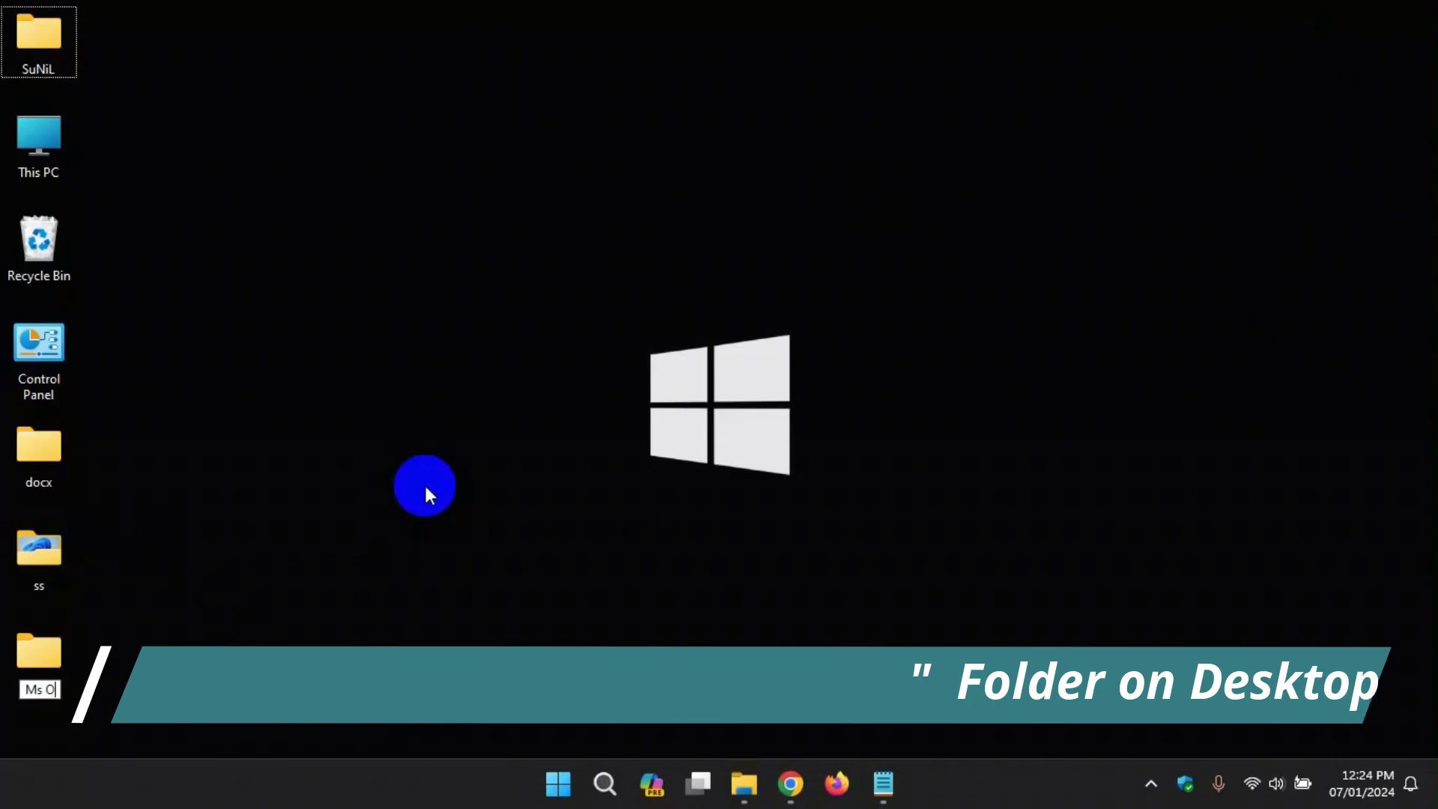
pyautogui.write('ffice 2021')
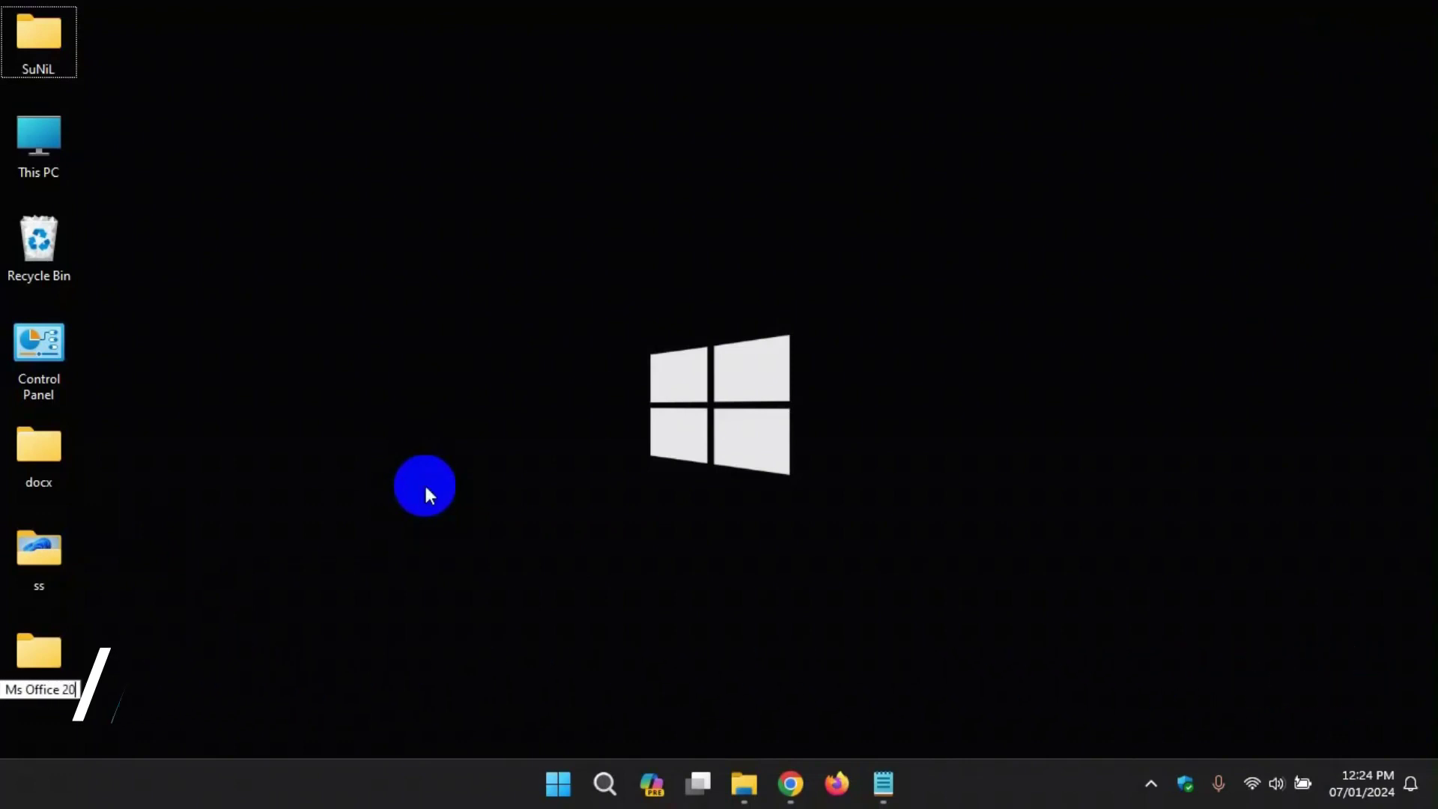
pyautogui.press('Return')
# Paste Configuration.xml into the Ms Office 2021 folder and close the folder window.
pyautogui.press('Return')
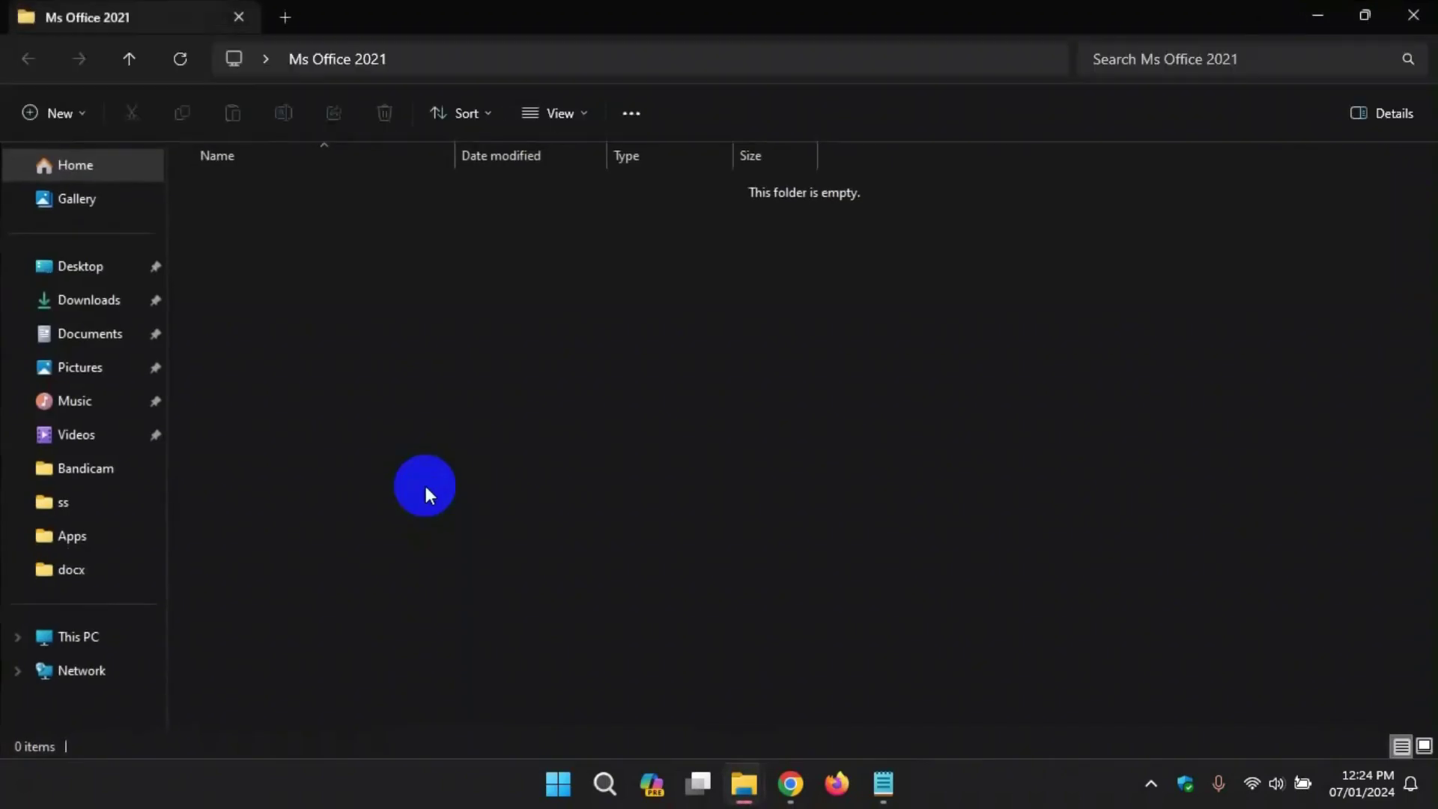
pyautogui.hotkey('ctrl', 'v')
pyautogui.click(555, 421)
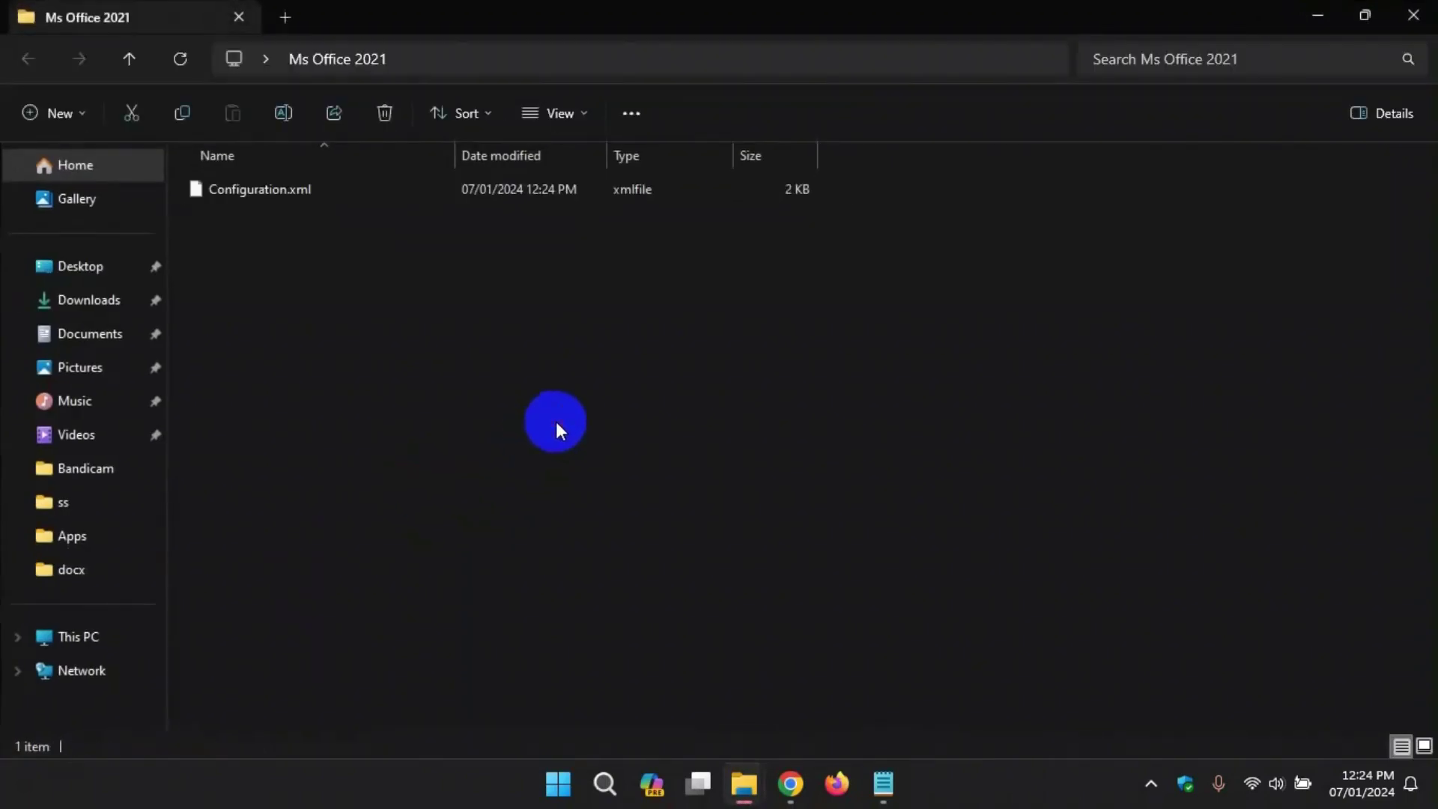
pyautogui.click(1414, 17)
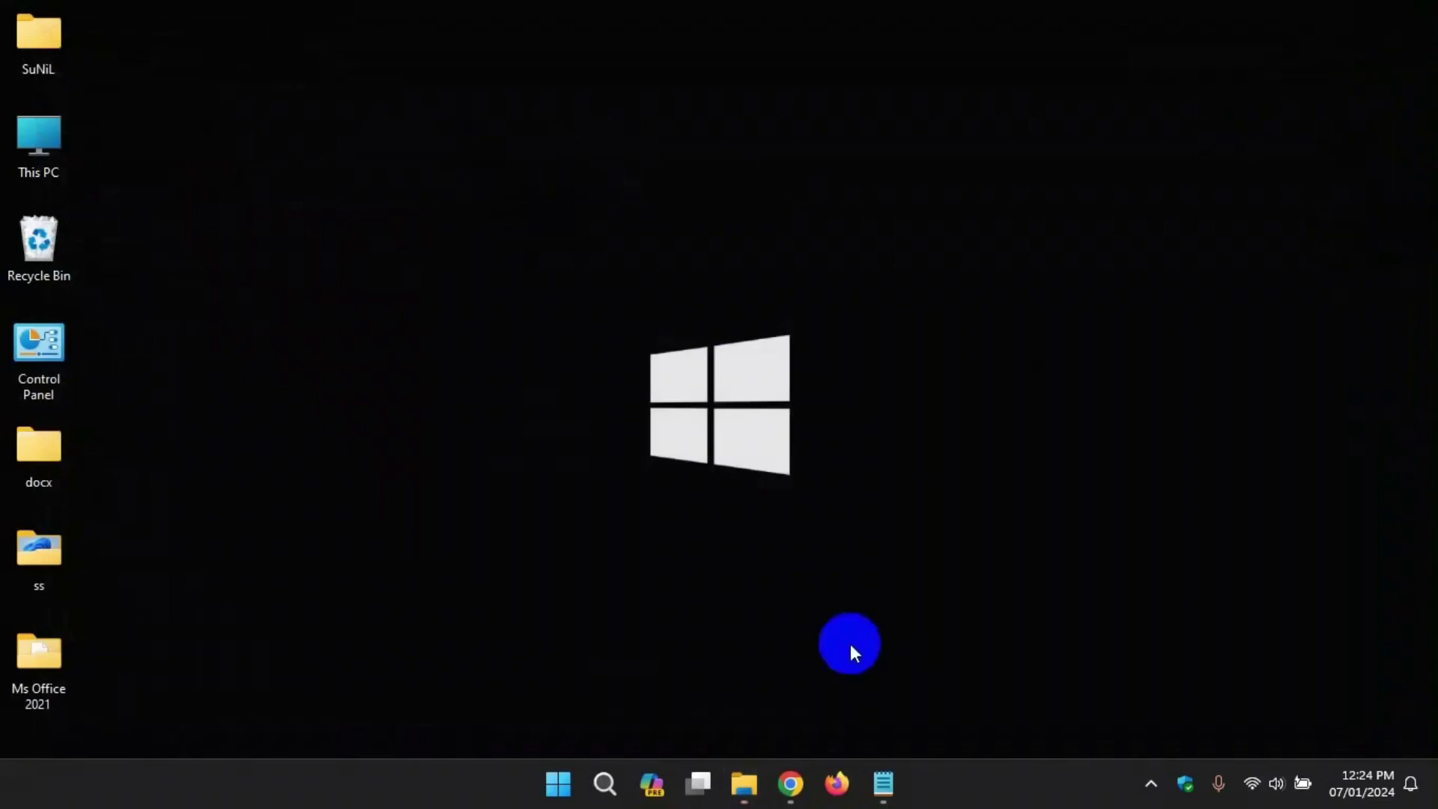
# Switch to Chrome, search for office deployment tool, and download the English version from the Microsoft Download Center.
pyautogui.click(791, 784)
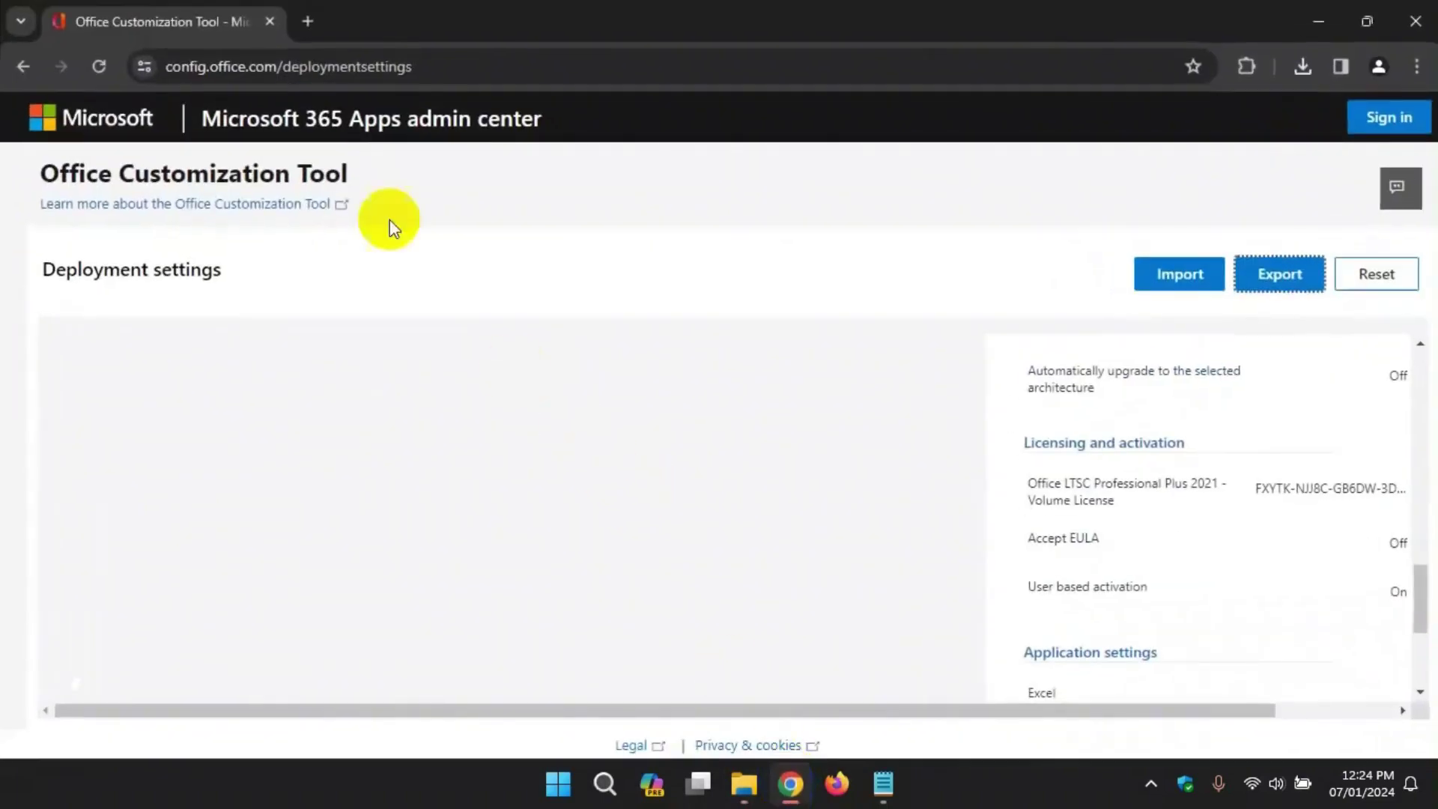
pyautogui.click(384, 75)
pyautogui.write('office')
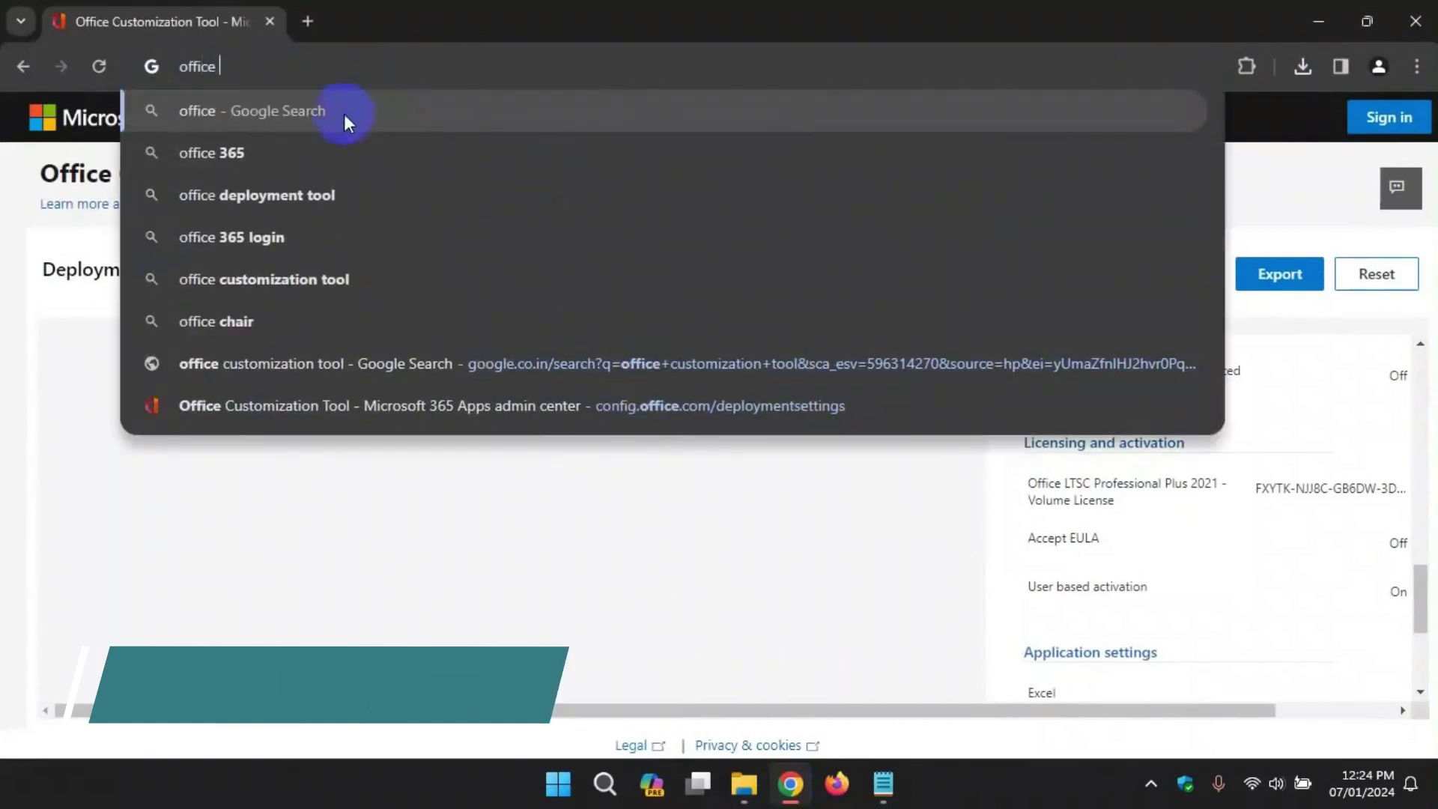
pyautogui.click(308, 199)
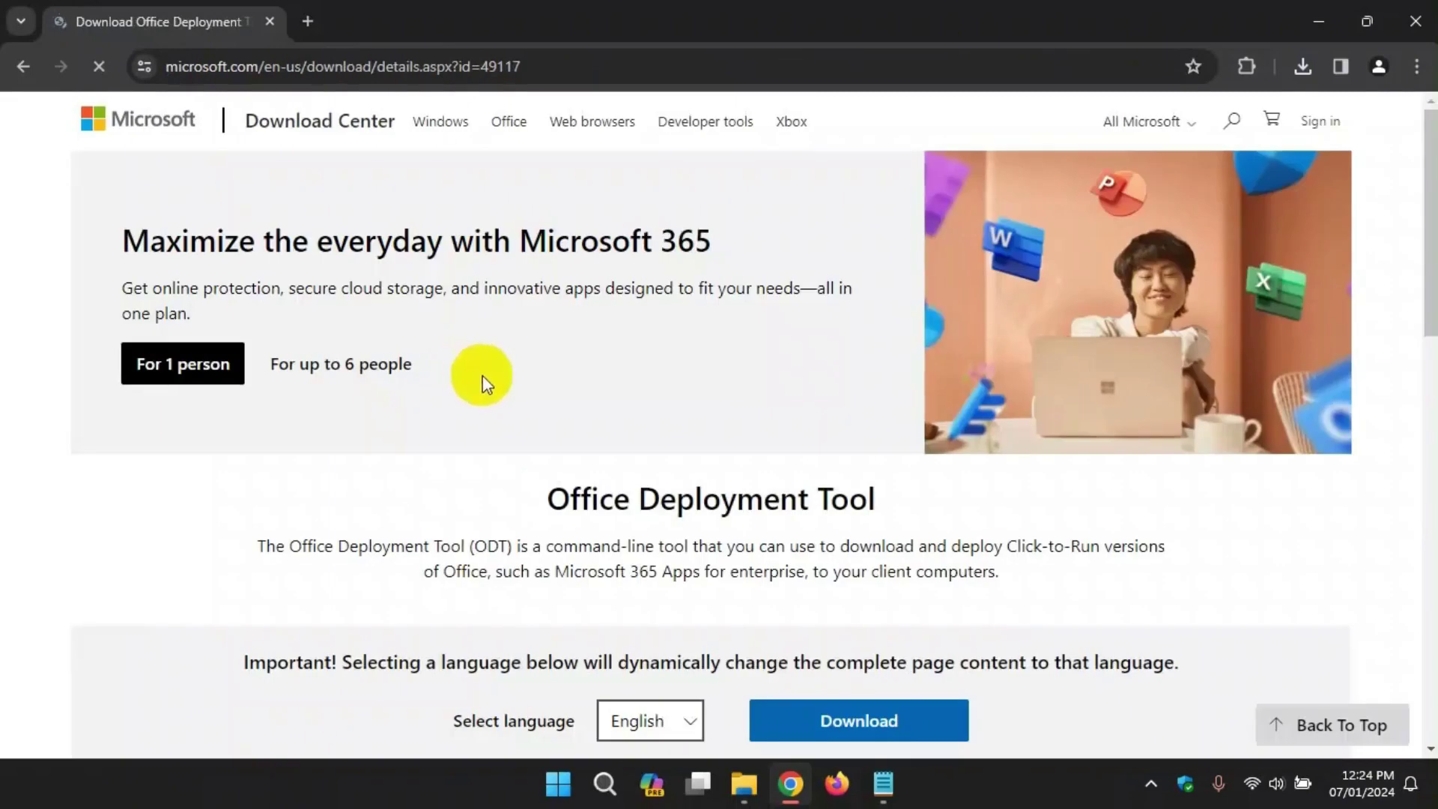
pyautogui.scroll(-4, 684, 546)
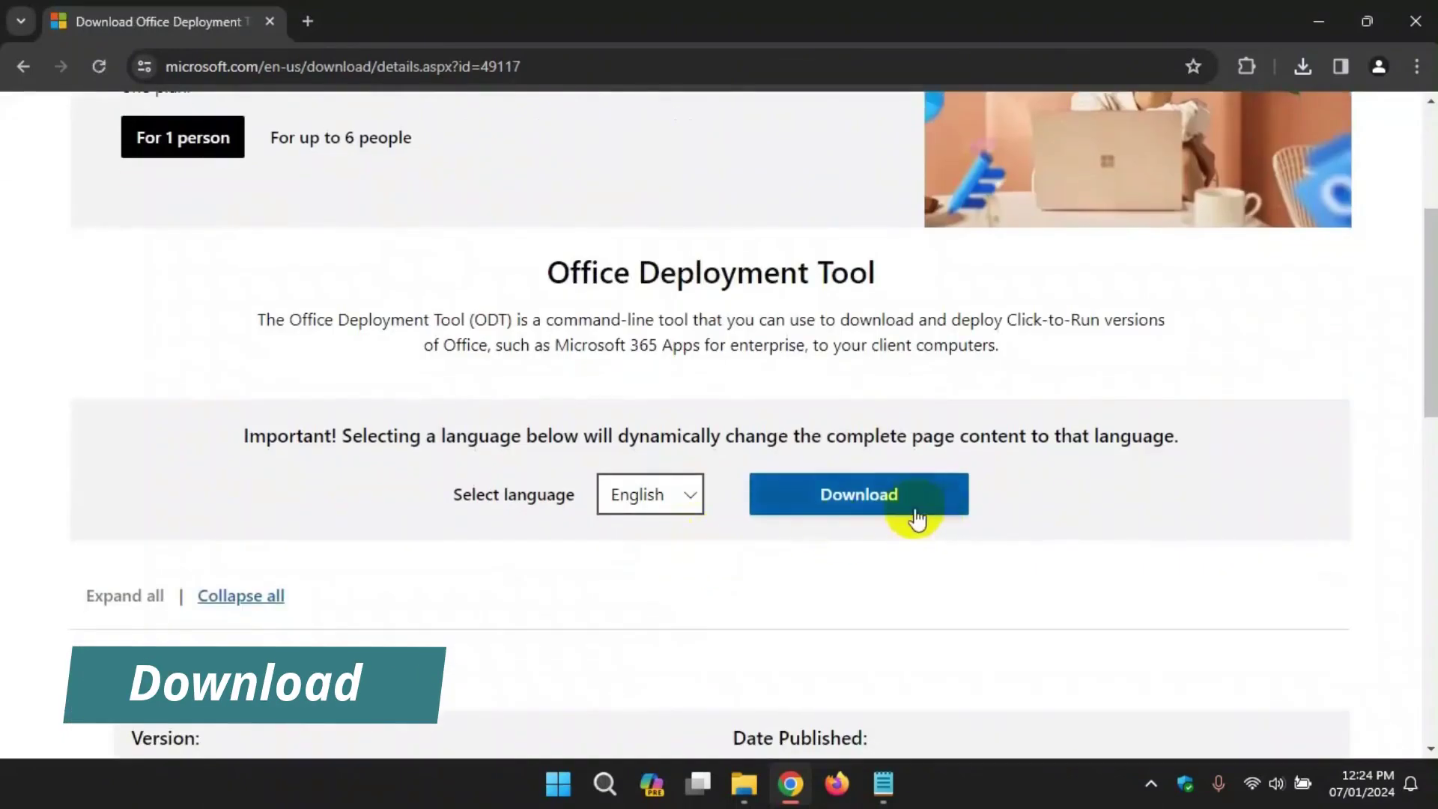
pyautogui.click(854, 496)
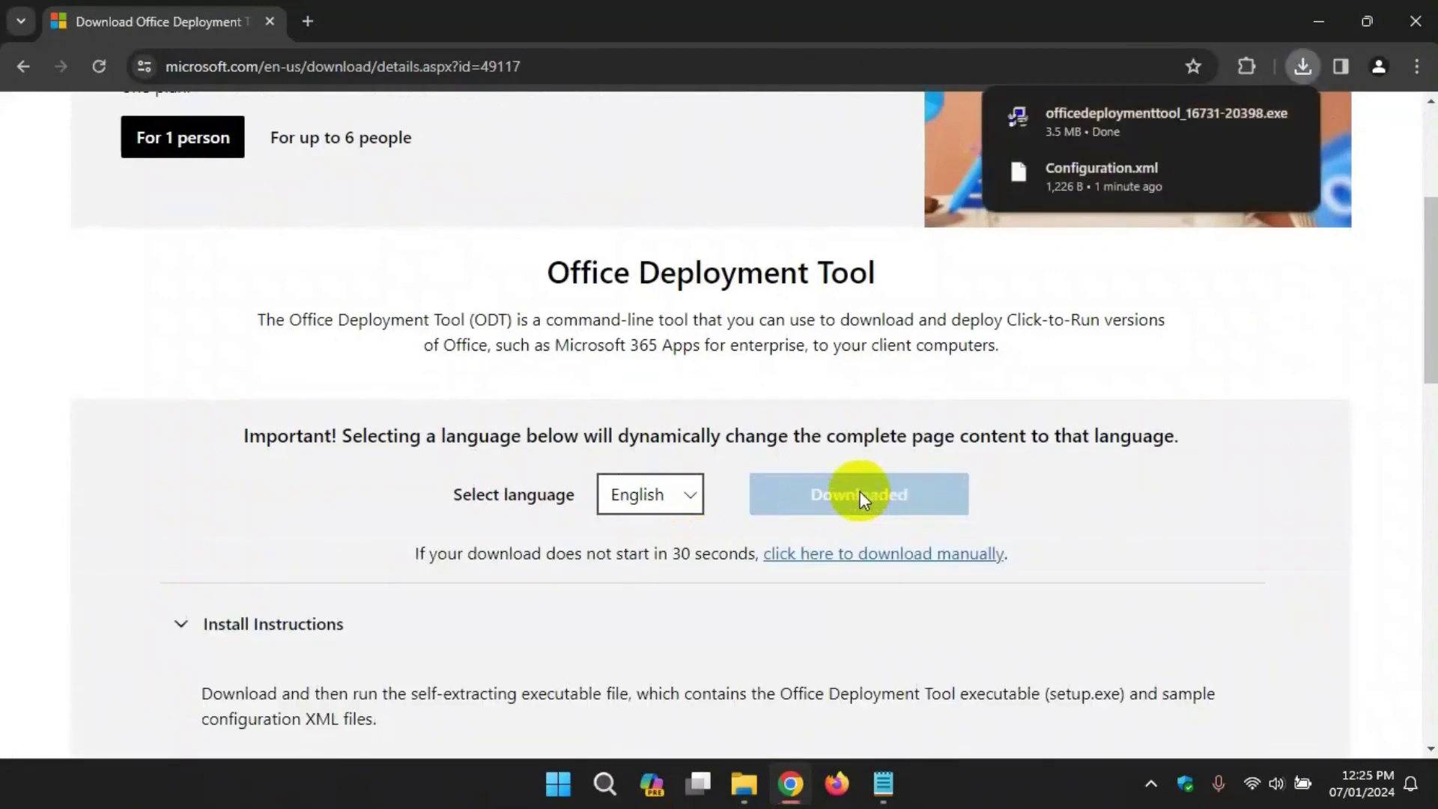
# Run the downloaded officedeploymenttool_16731-20398.exe and accept the Microsoft Software License Terms.
pyautogui.moveTo(1135, 133)
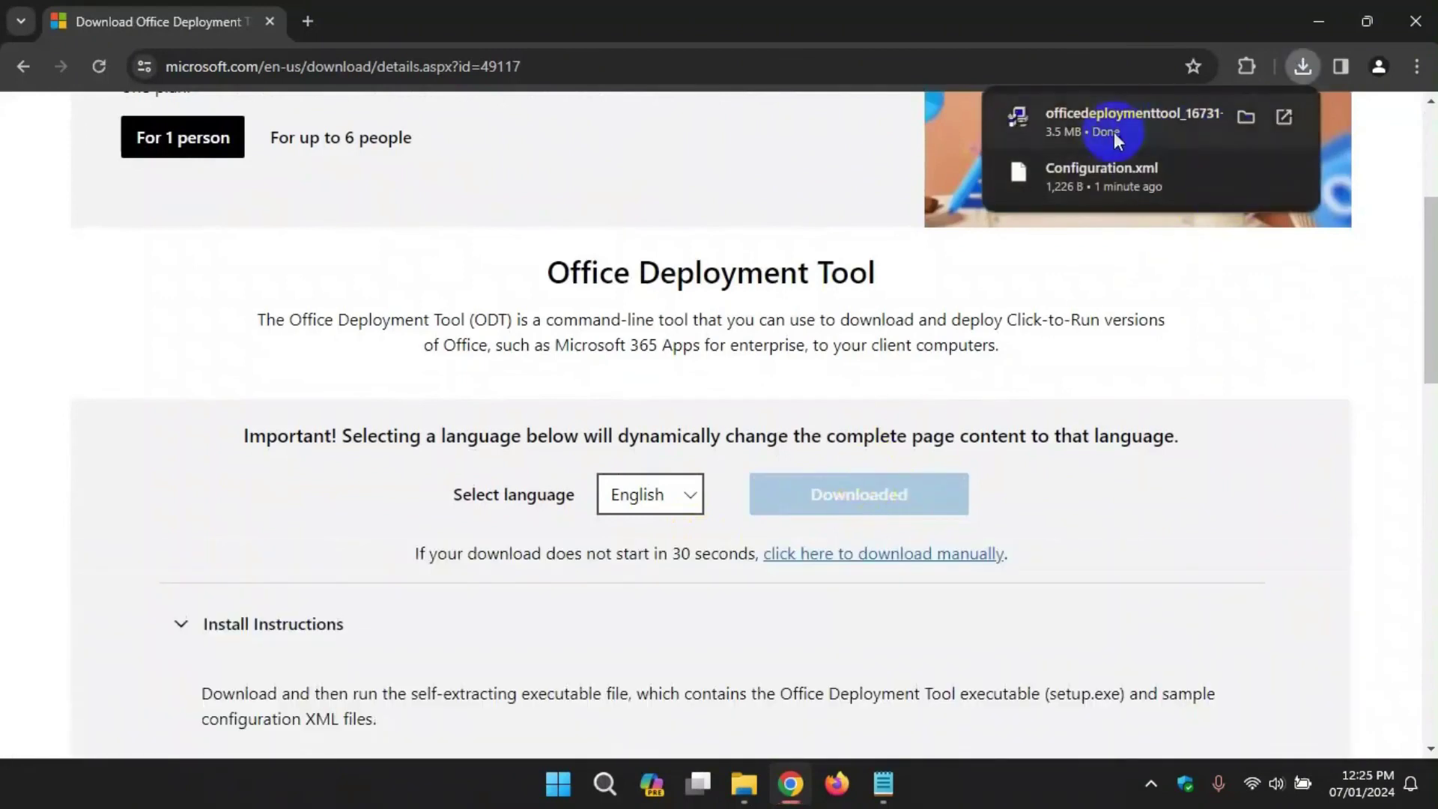
pyautogui.click(1131, 114)
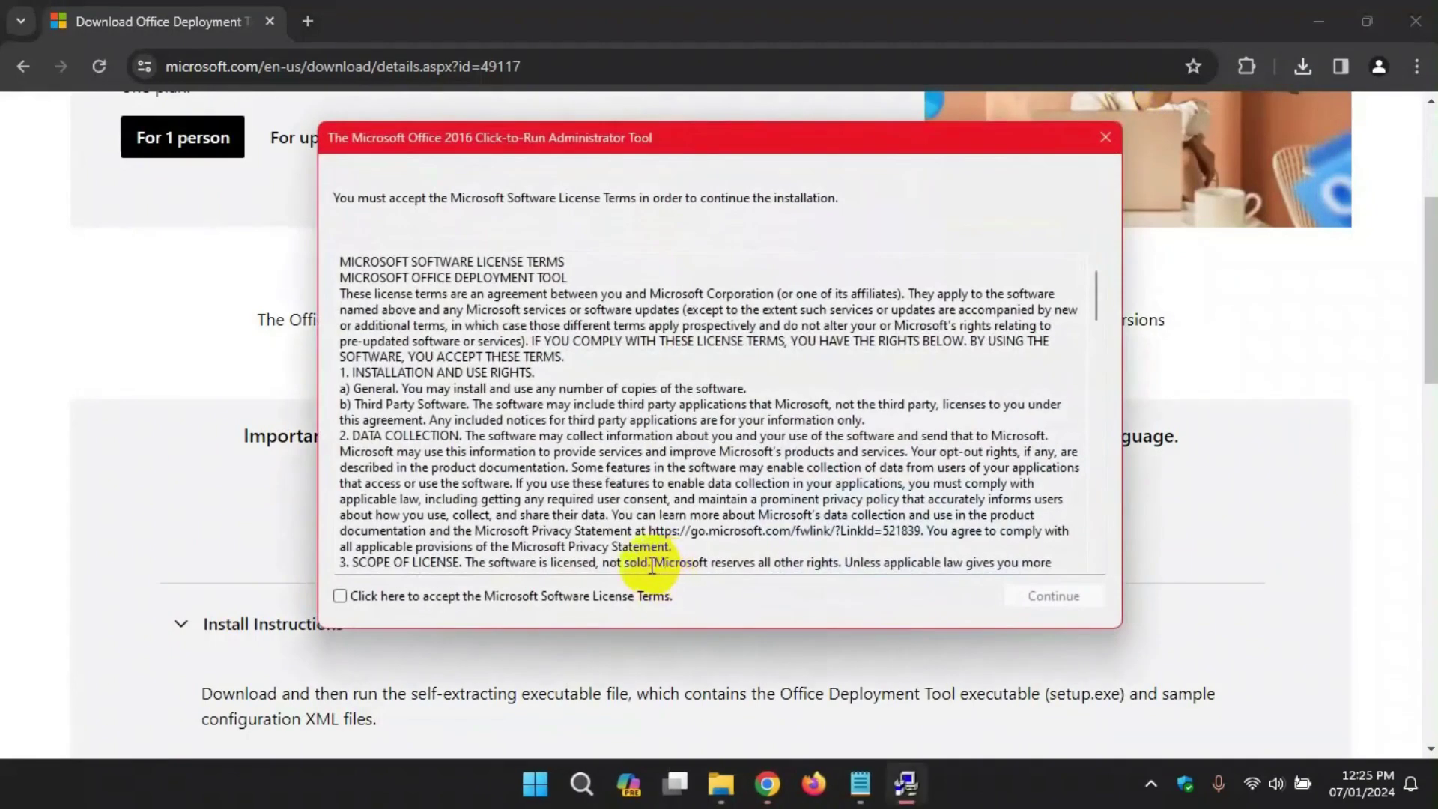
pyautogui.click(490, 595)
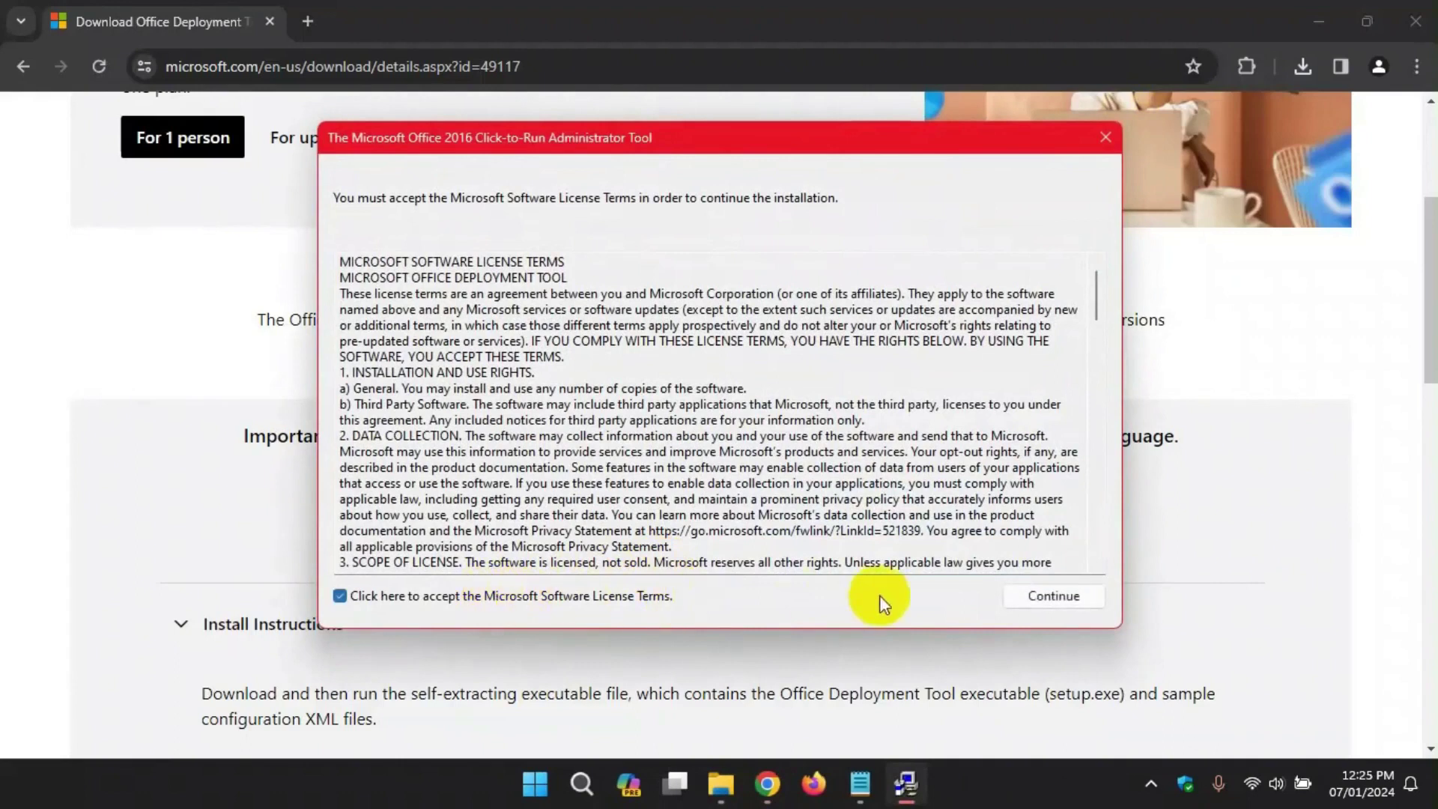
pyautogui.click(1079, 599)
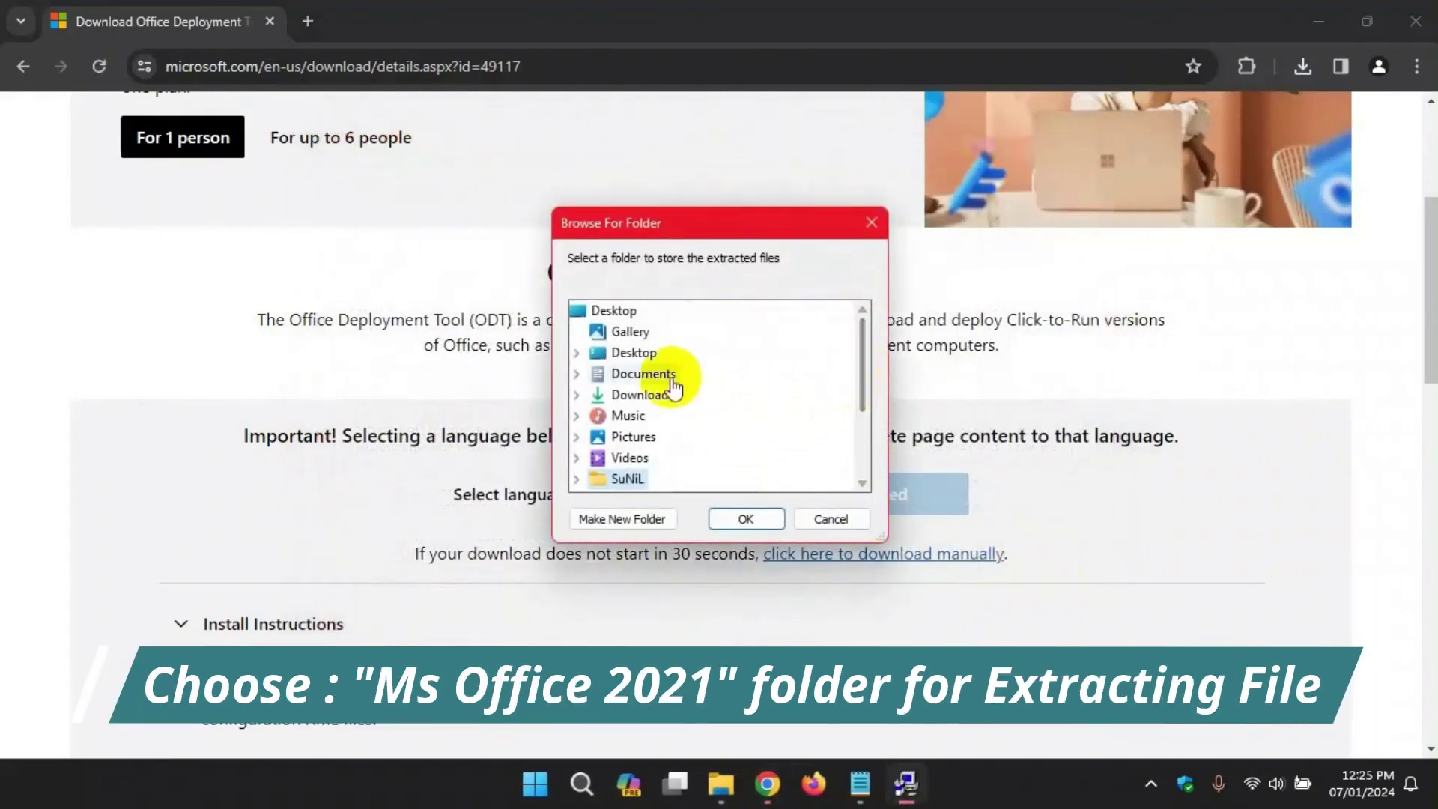
# Extract the deployment tool files into the Ms Office 2021 folder on the Desktop.
pyautogui.doubleClick(633, 355)
pyautogui.click(659, 394)
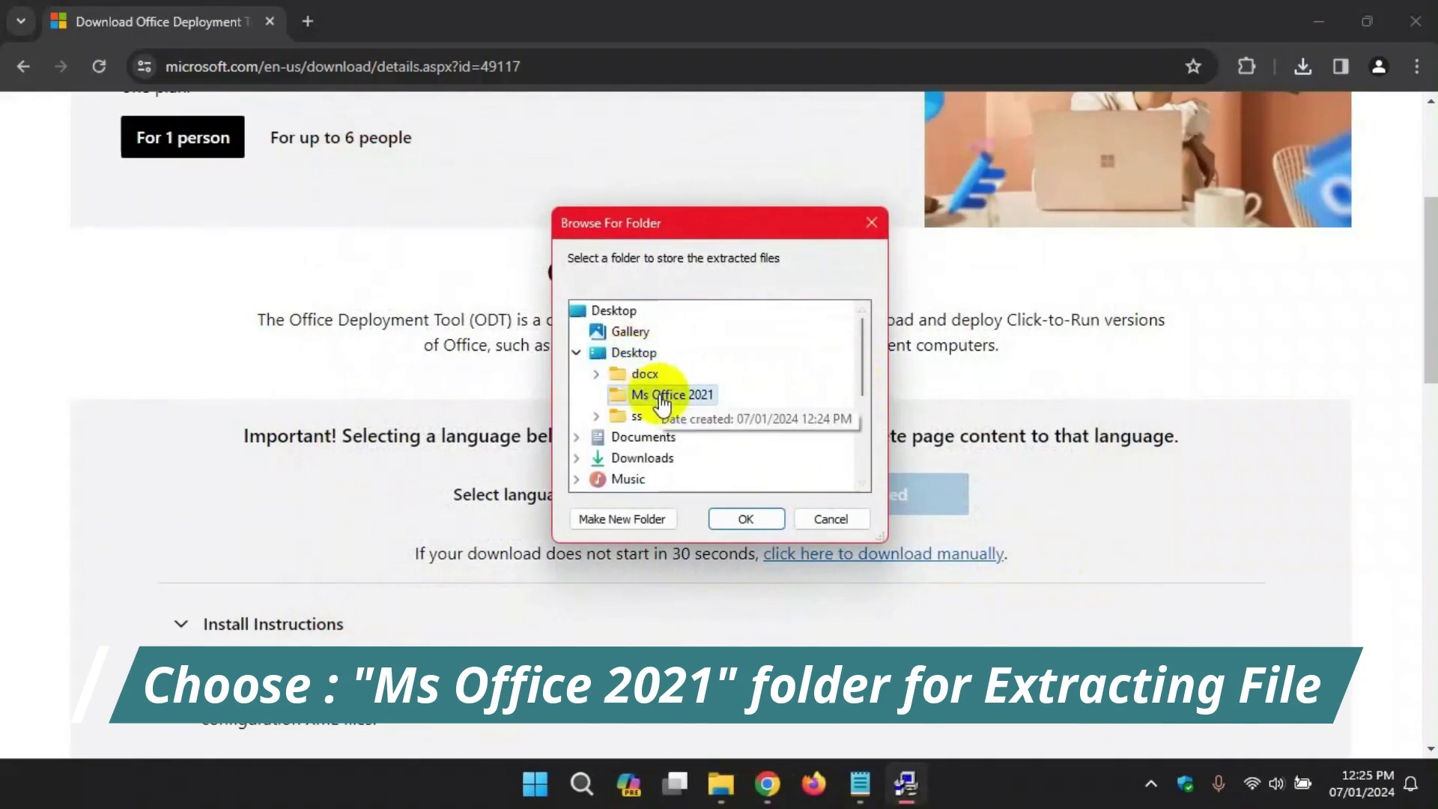
pyautogui.click(749, 519)
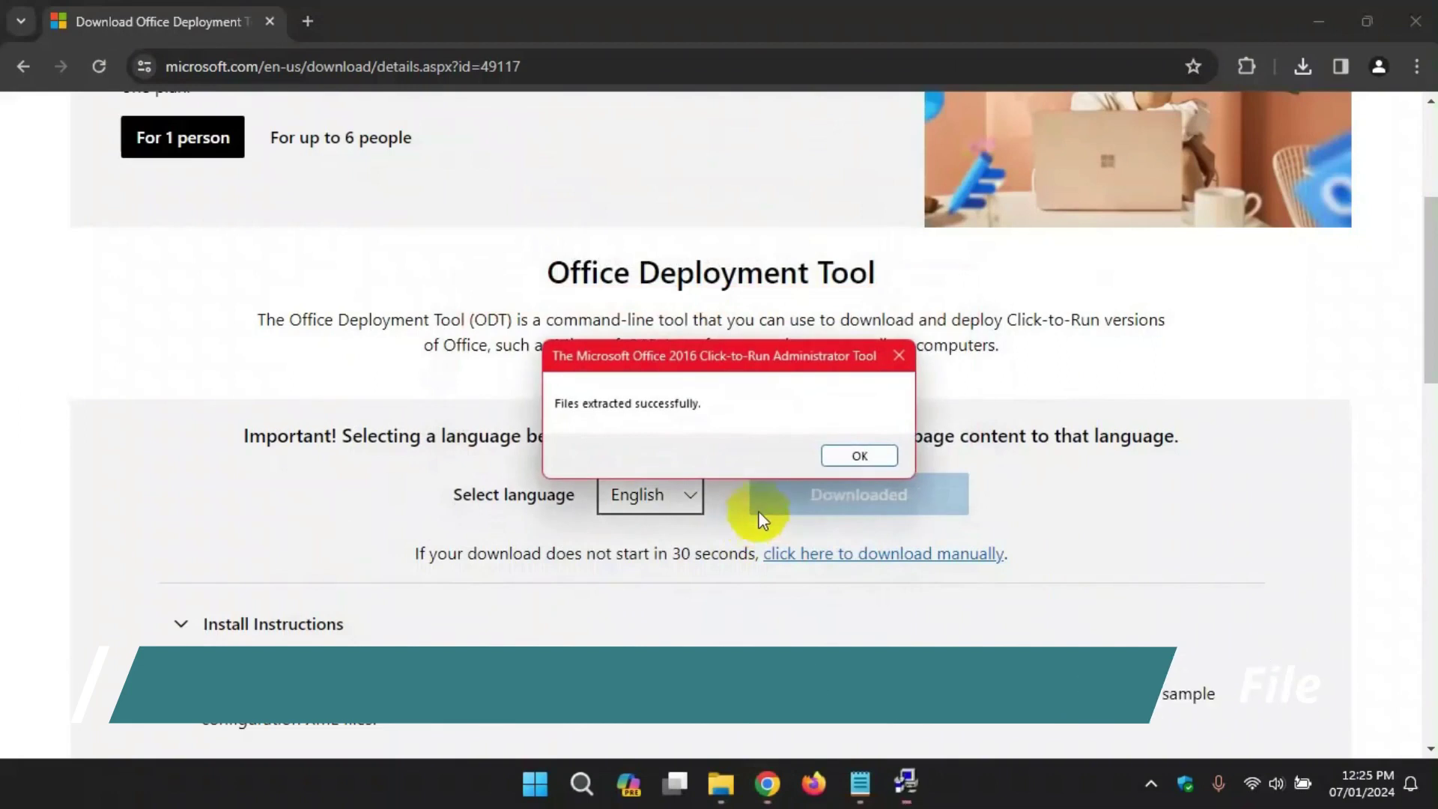
pyautogui.click(871, 460)
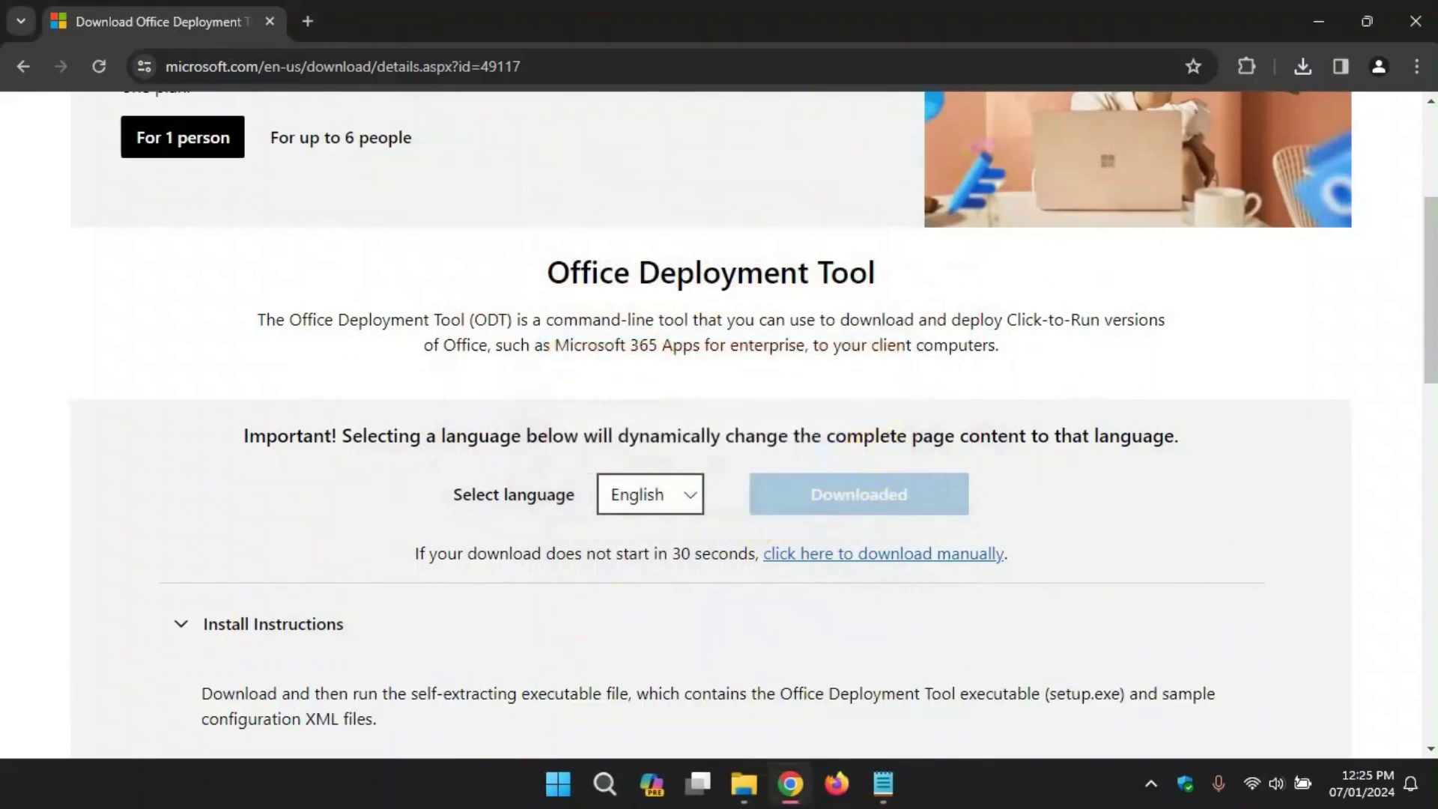
# Close Chrome and delete the four configuration-Office sample XML files from the Ms Office 2021 folder on the desktop, keeping Configuration.xml and setup.
pyautogui.click(1419, 23)
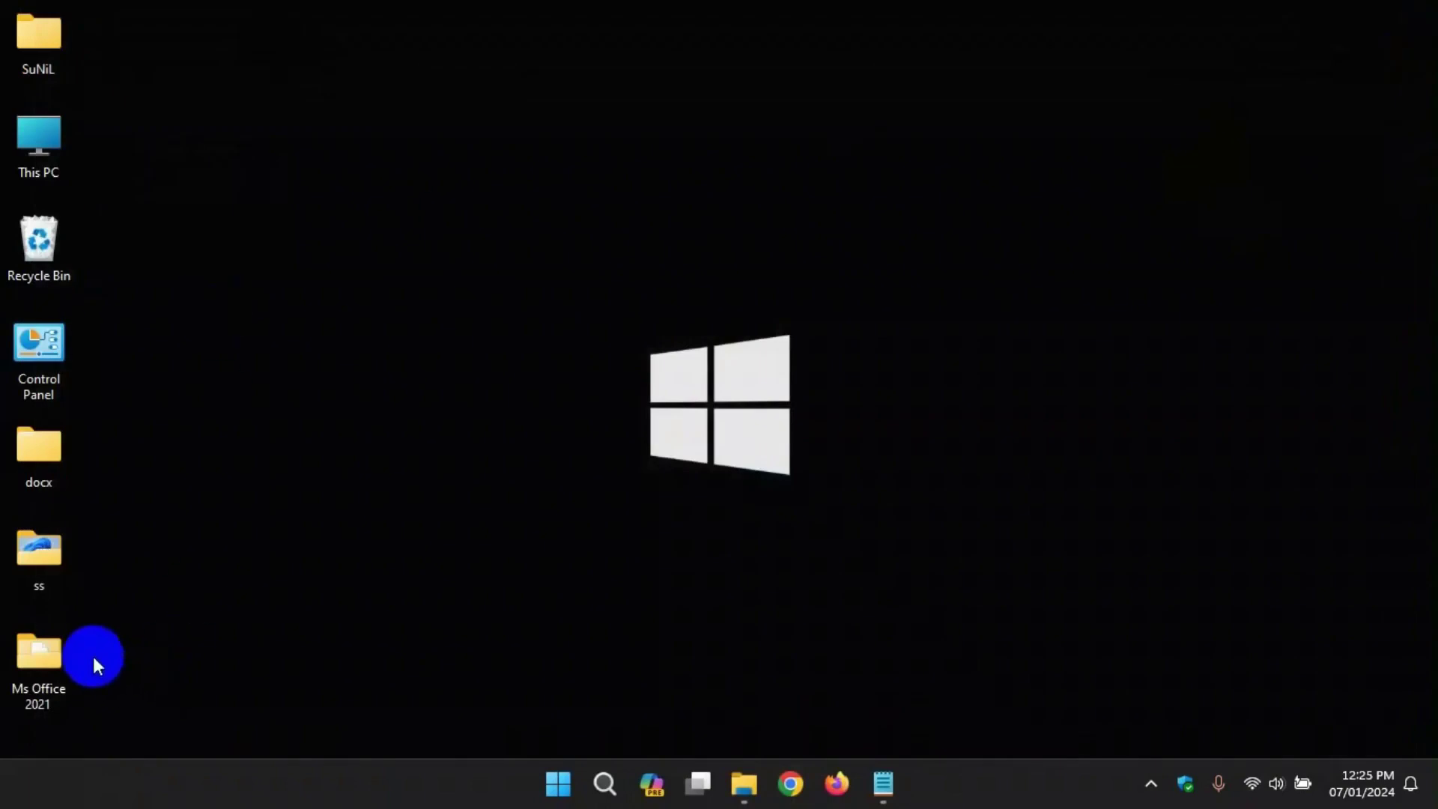
pyautogui.doubleClick(40, 654)
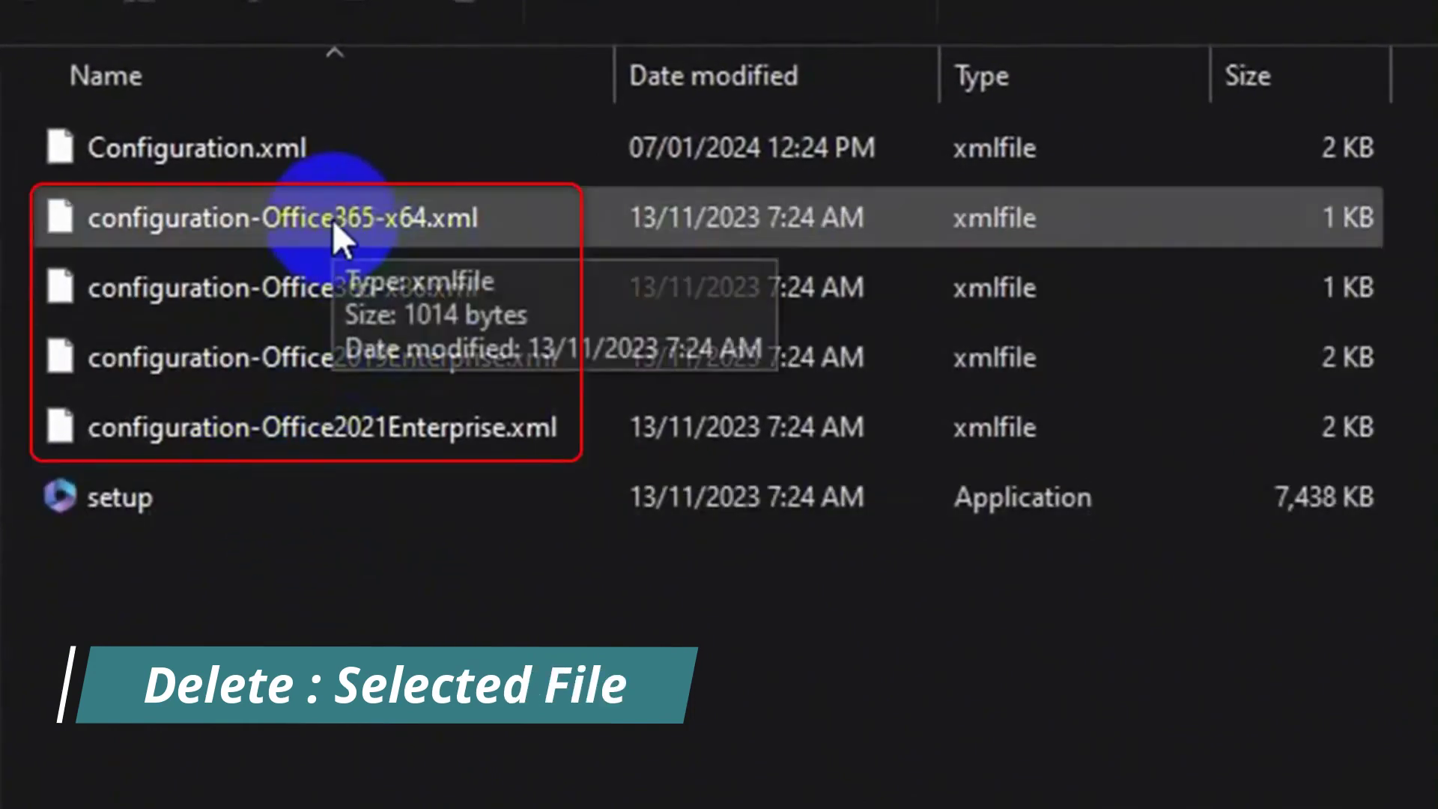
pyautogui.click(52, 219)
pyautogui.keyDown('ctrl'); pyautogui.click(75, 283); pyautogui.keyUp('ctrl')
pyautogui.keyDown('ctrl'); pyautogui.click(180, 367); pyautogui.keyUp('ctrl')
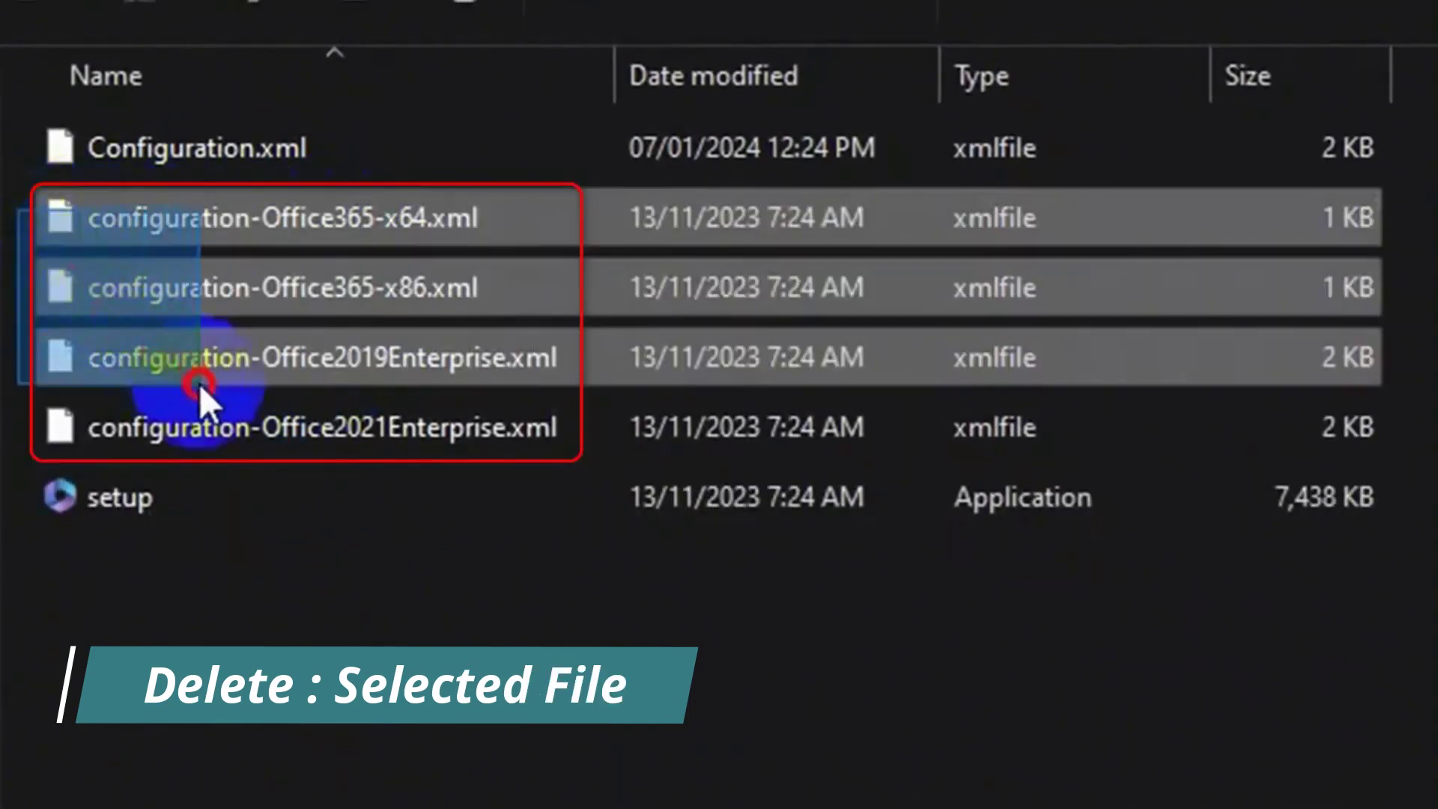
pyautogui.keyDown('ctrl'); pyautogui.click(244, 446); pyautogui.keyUp('ctrl')
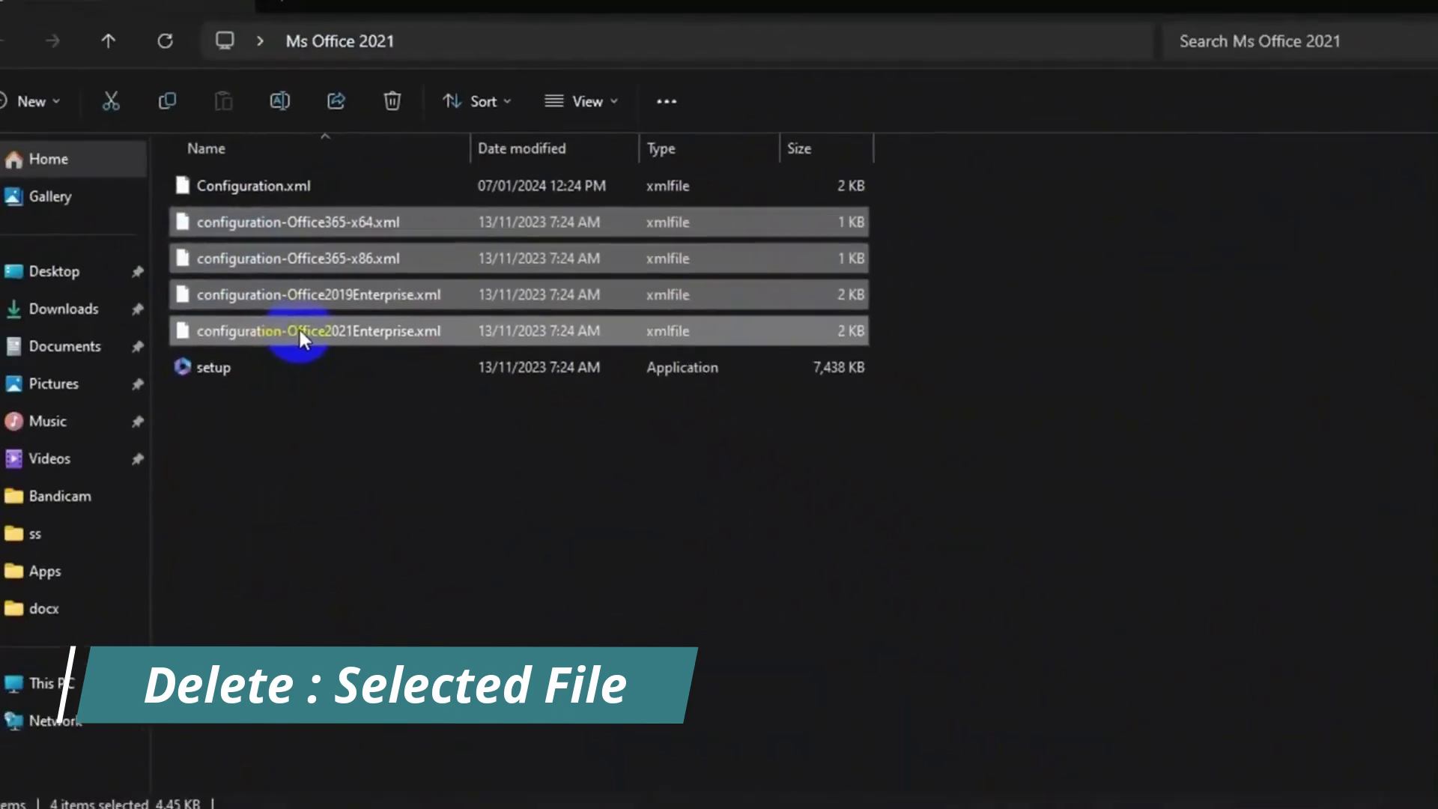
pyautogui.press('Delete')
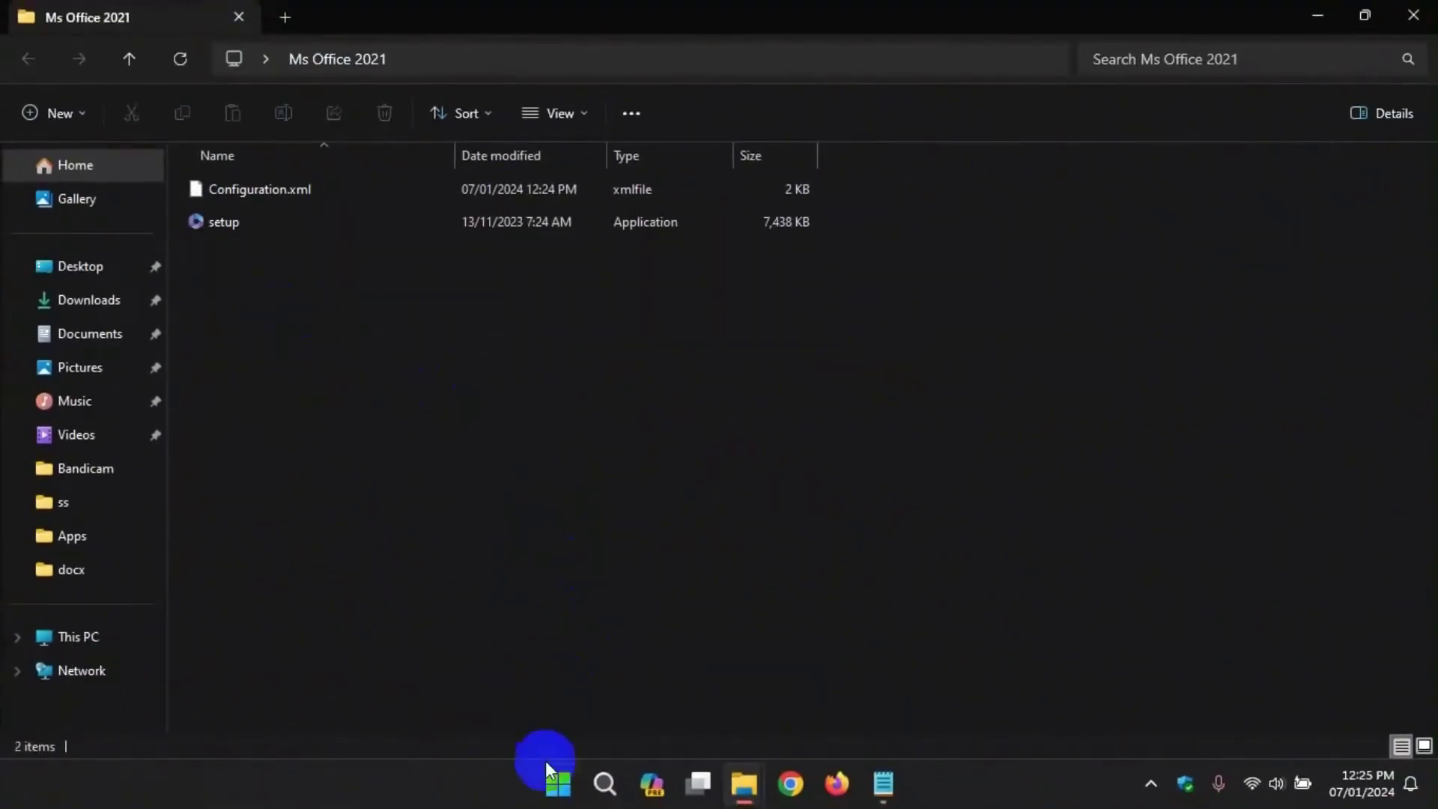
# Search for cmd, run Command Prompt as administrator, and move its window so the folder's path remains accessible.
pyautogui.click(561, 793)
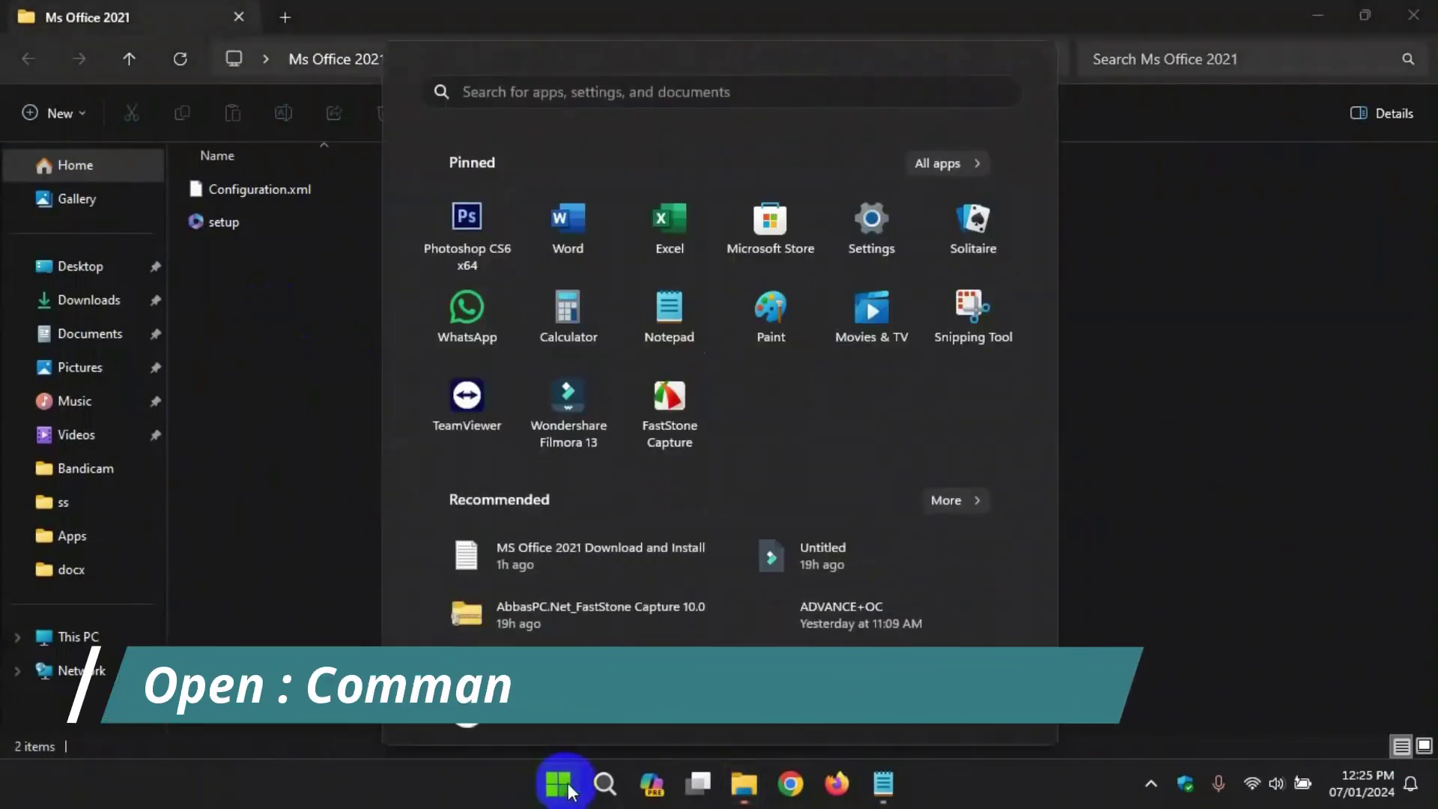
pyautogui.write('cmd')
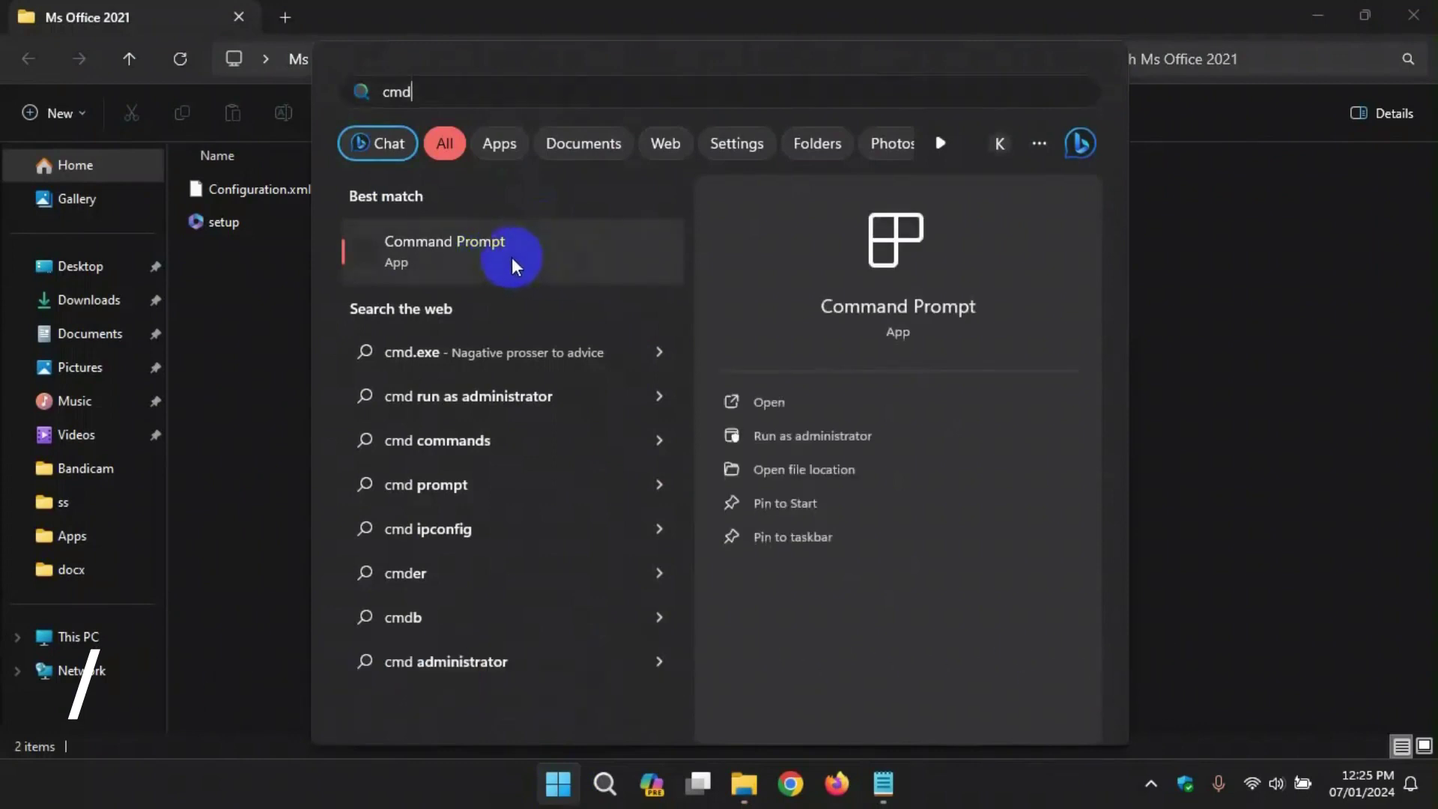
pyautogui.click(812, 434)
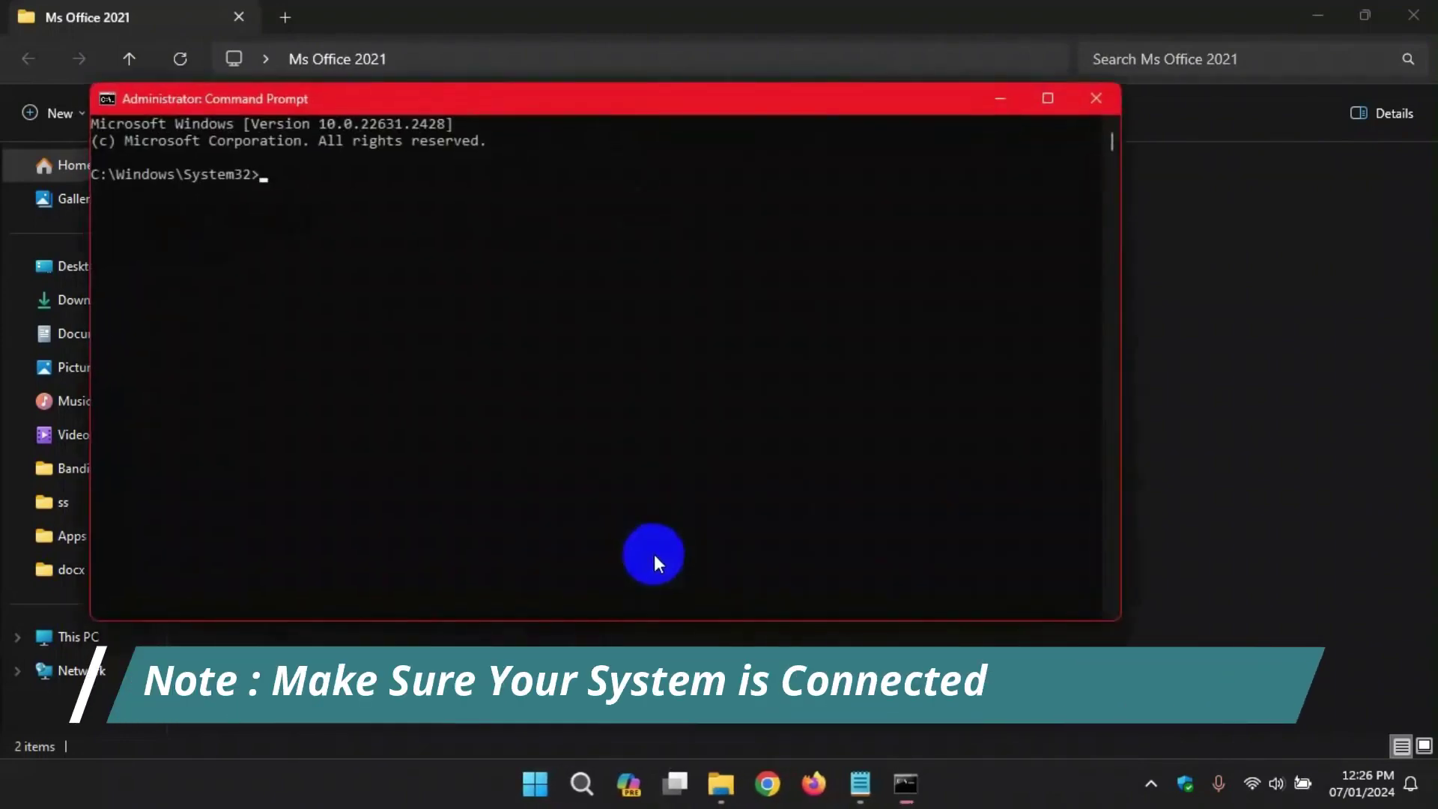
pyautogui.moveTo(501, 98); pyautogui.dragTo(713, 246)
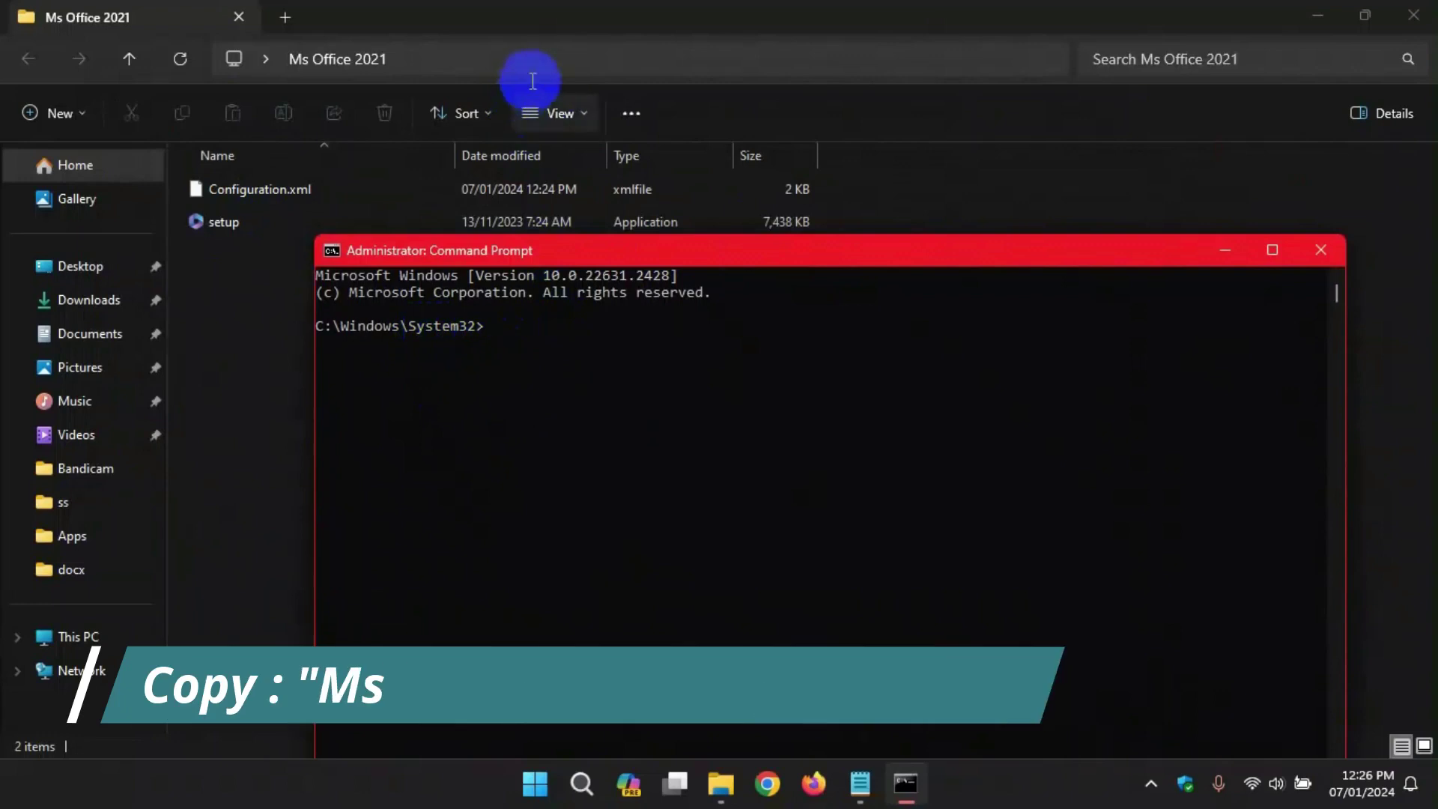
# Copy the Ms Office 2021 folder's path and change the Command Prompt directory to it with cd.
pyautogui.click(551, 56)
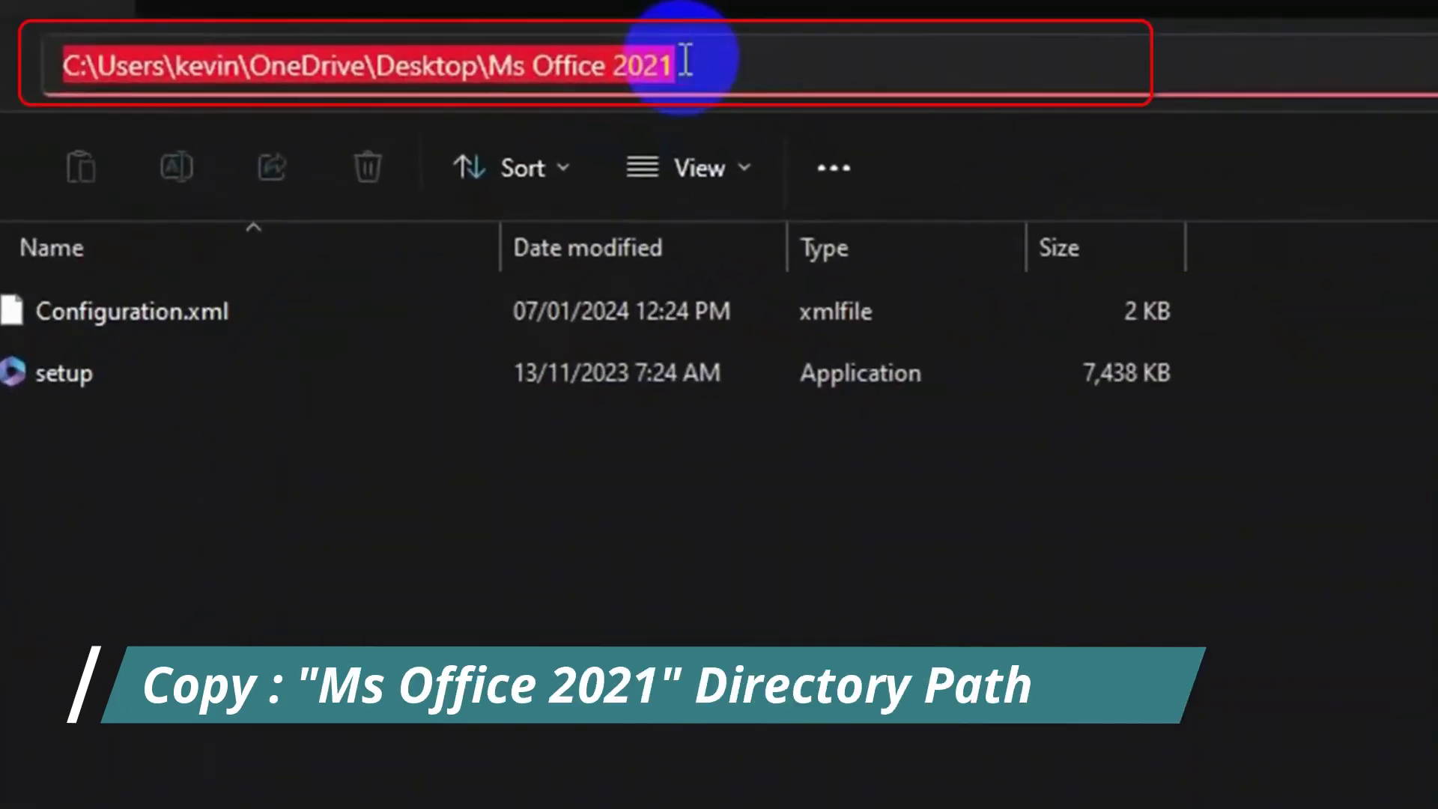
pyautogui.click(808, 579)
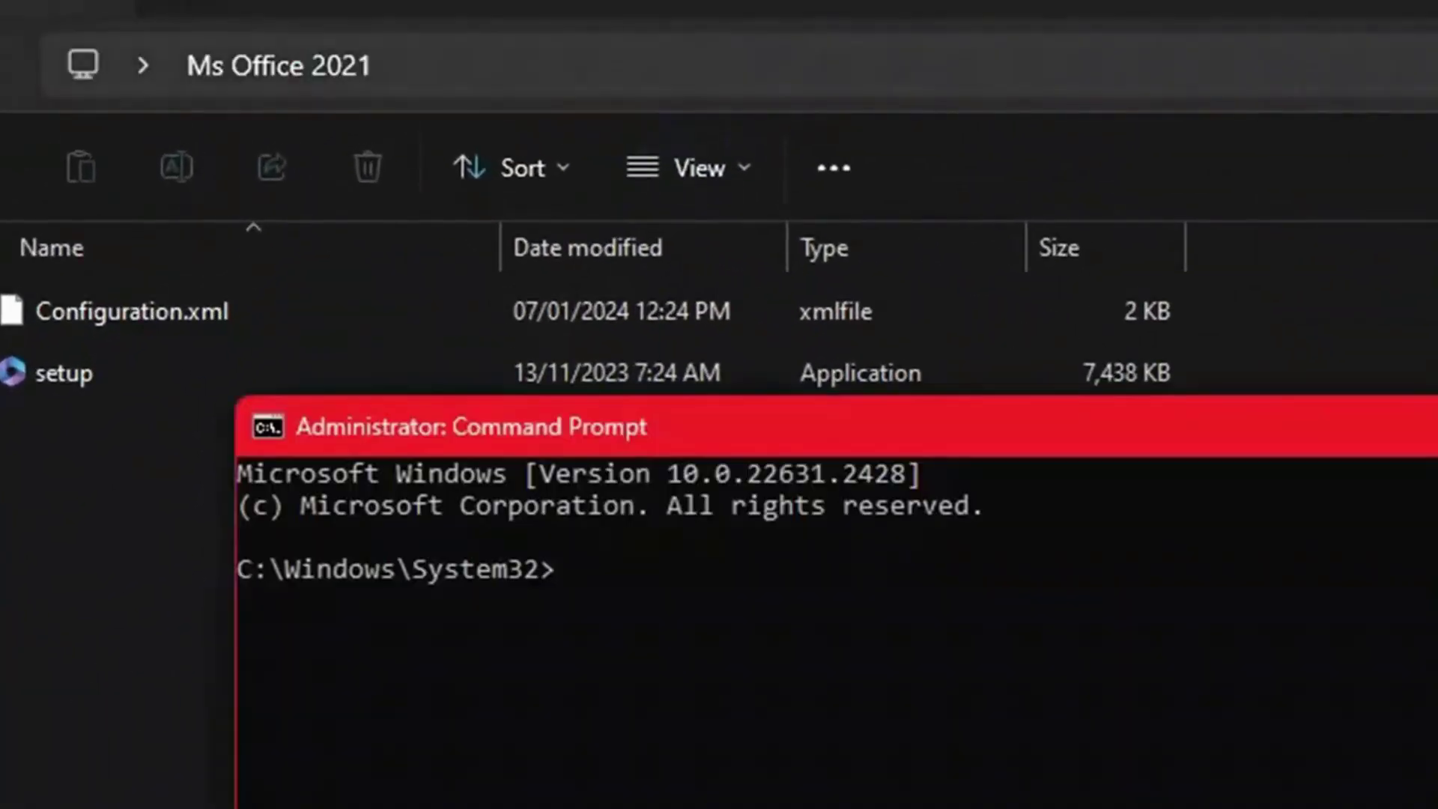
pyautogui.write('cd')
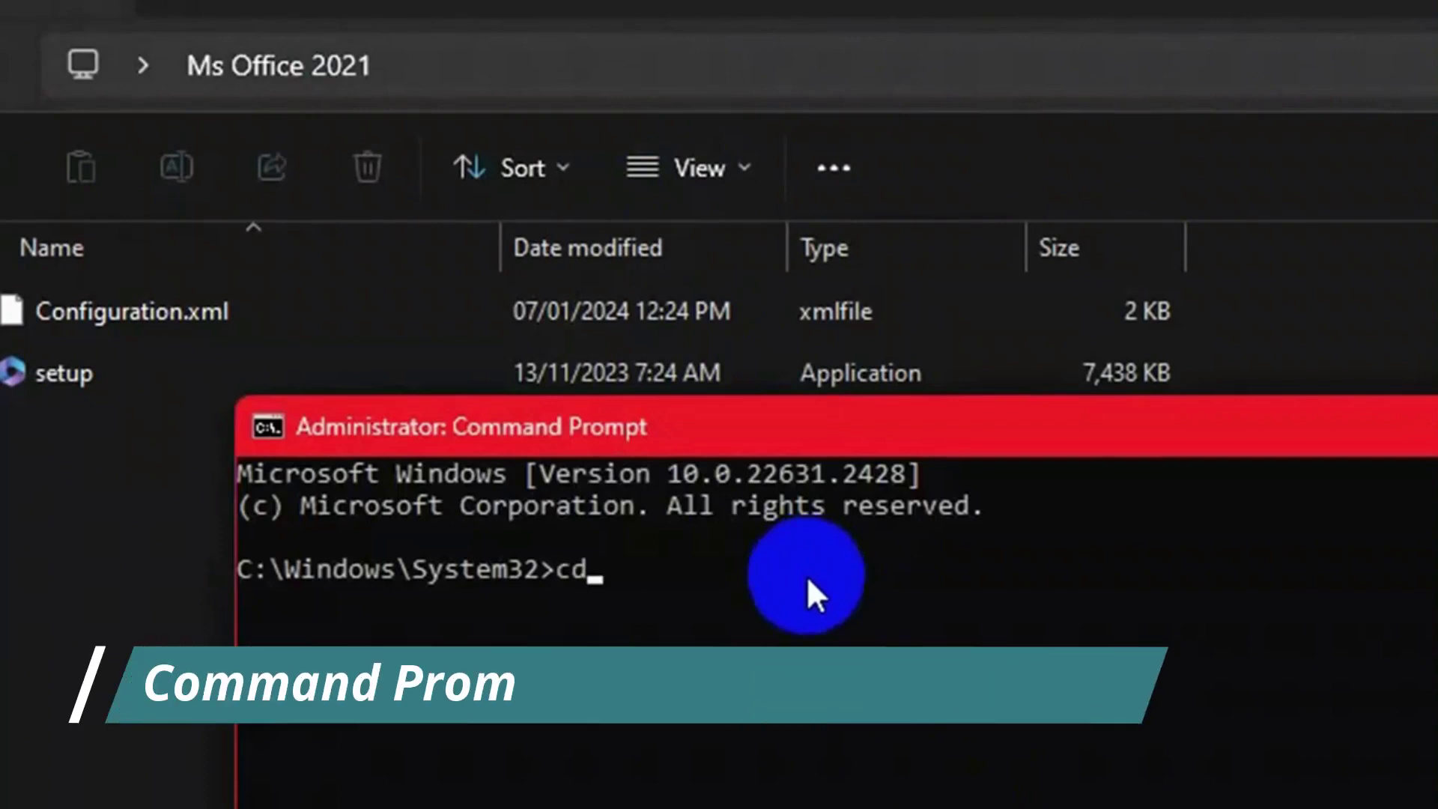
pyautogui.write('C:\\Users\\kevin\\OneDrive\\Desktop\\Ms Office 2021')
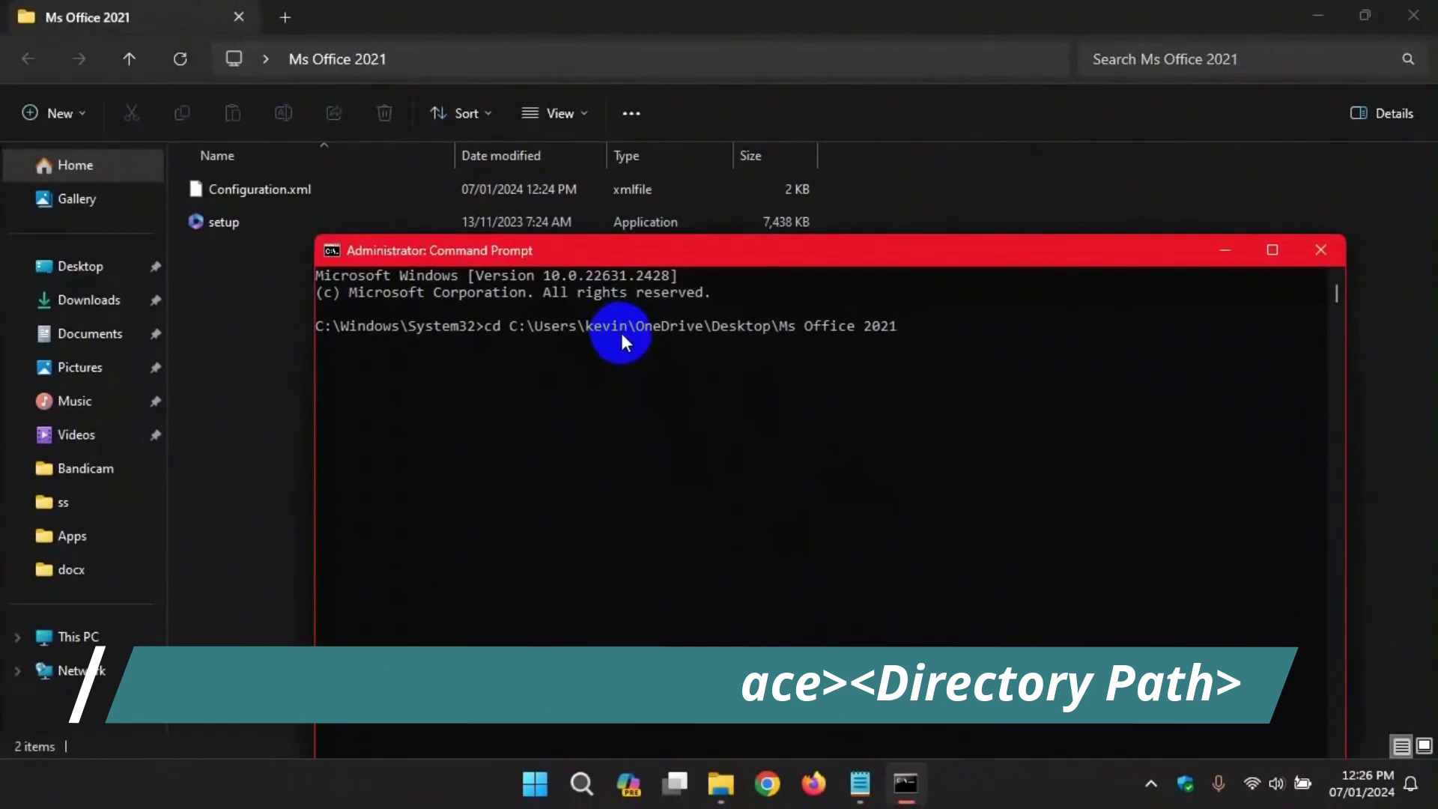
pyautogui.press('Return')
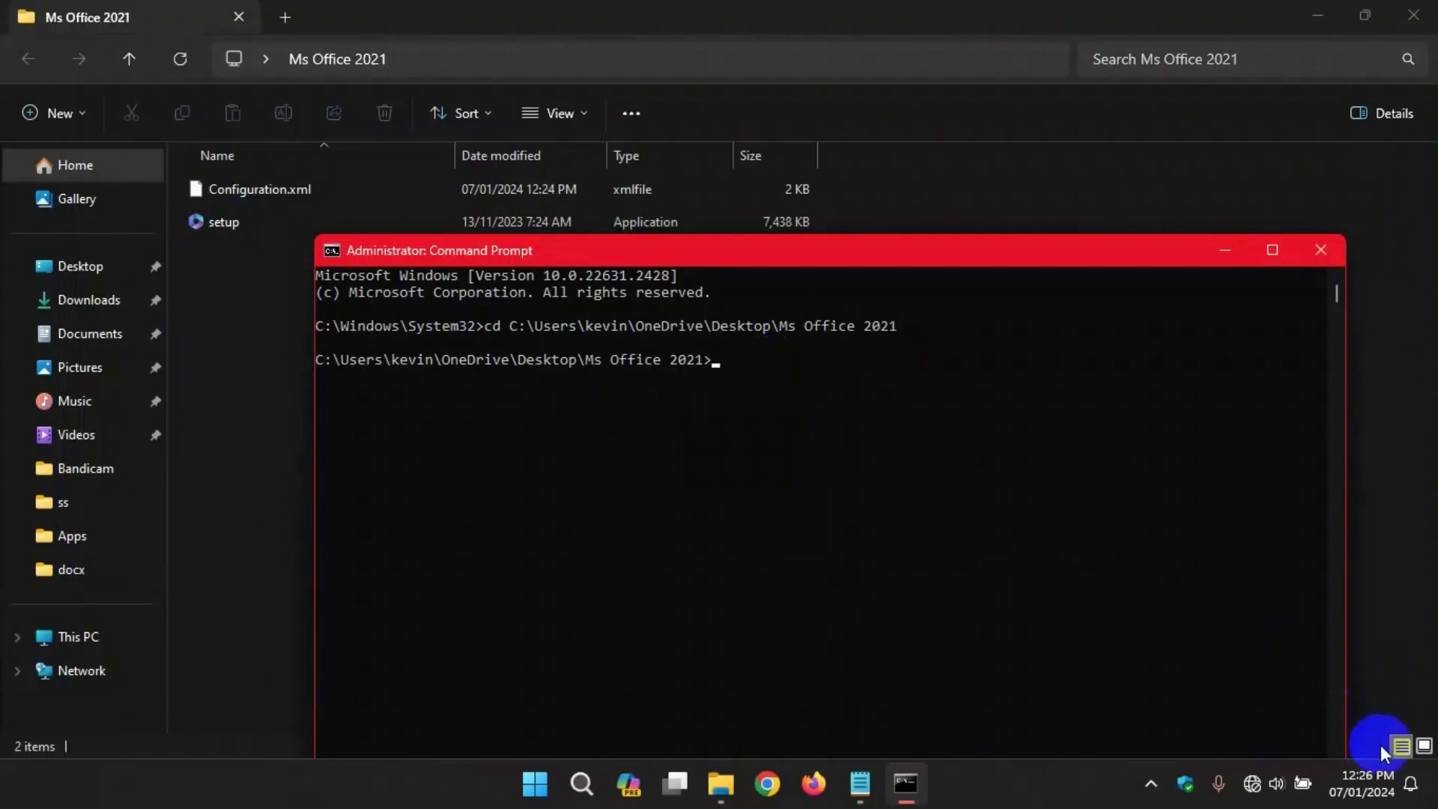
# Enter the command setup /configure configuration.xml in the Command Prompt from the Ms Office 2021 directory.
pyautogui.click(1385, 745)
pyautogui.click(752, 358)
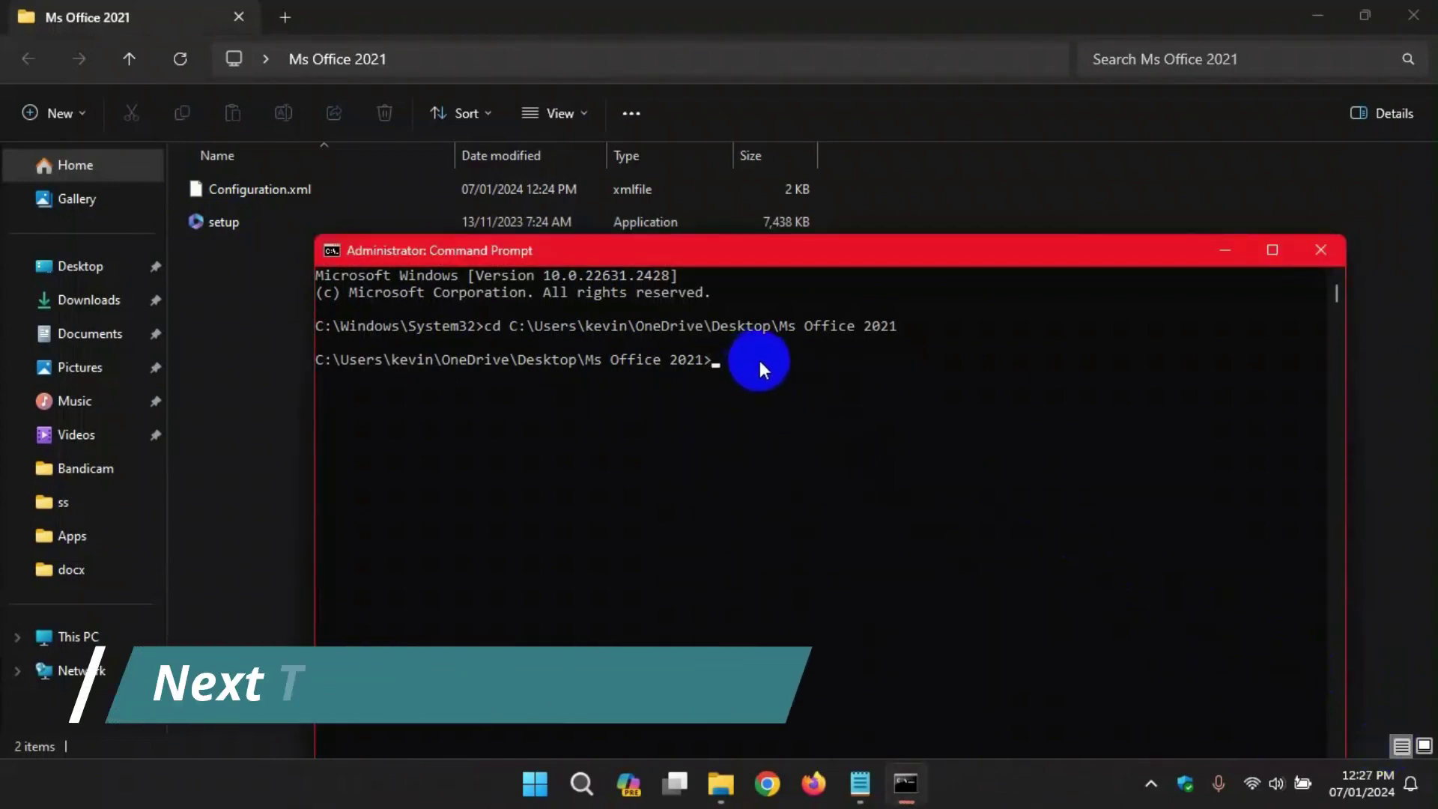
pyautogui.write('set')
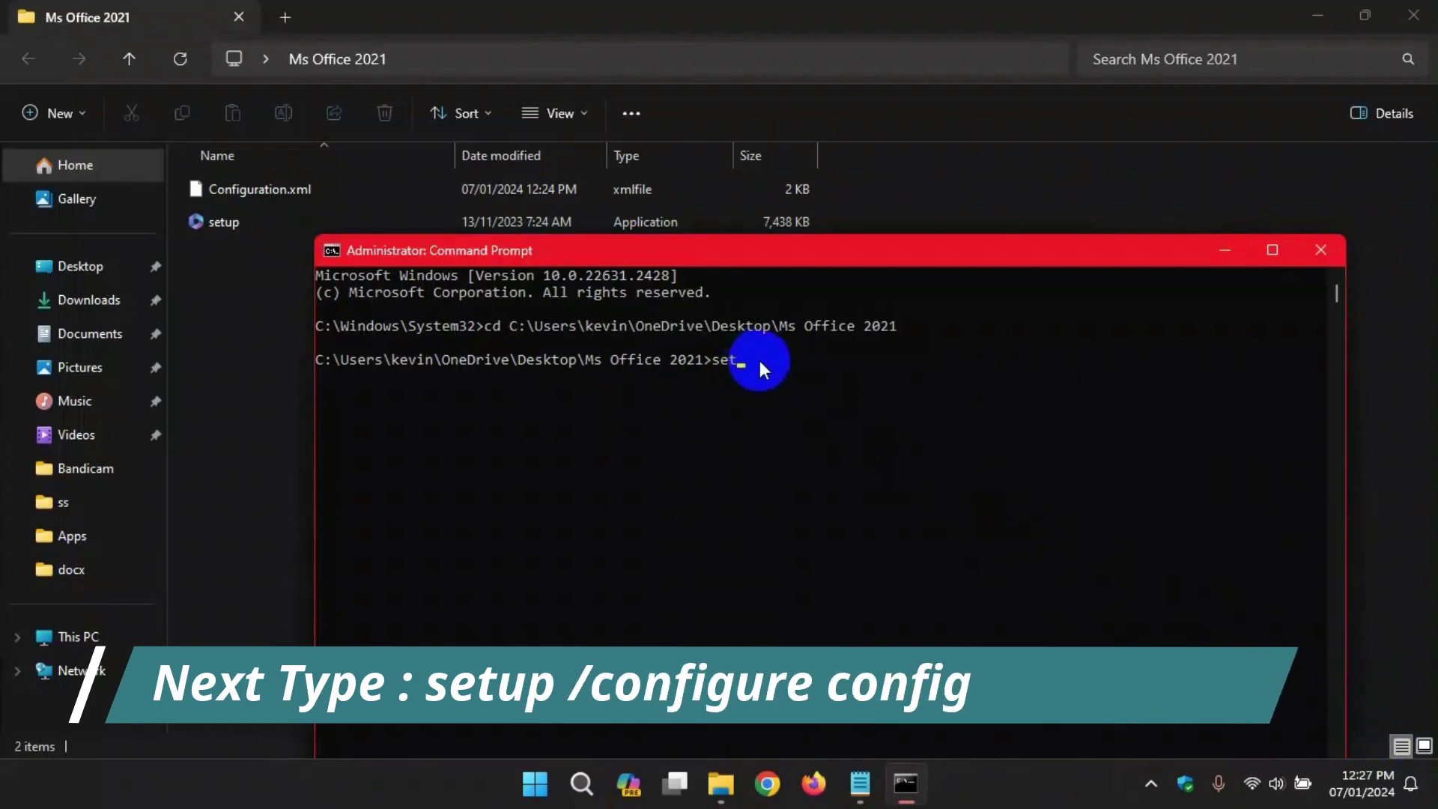
pyautogui.write('up')
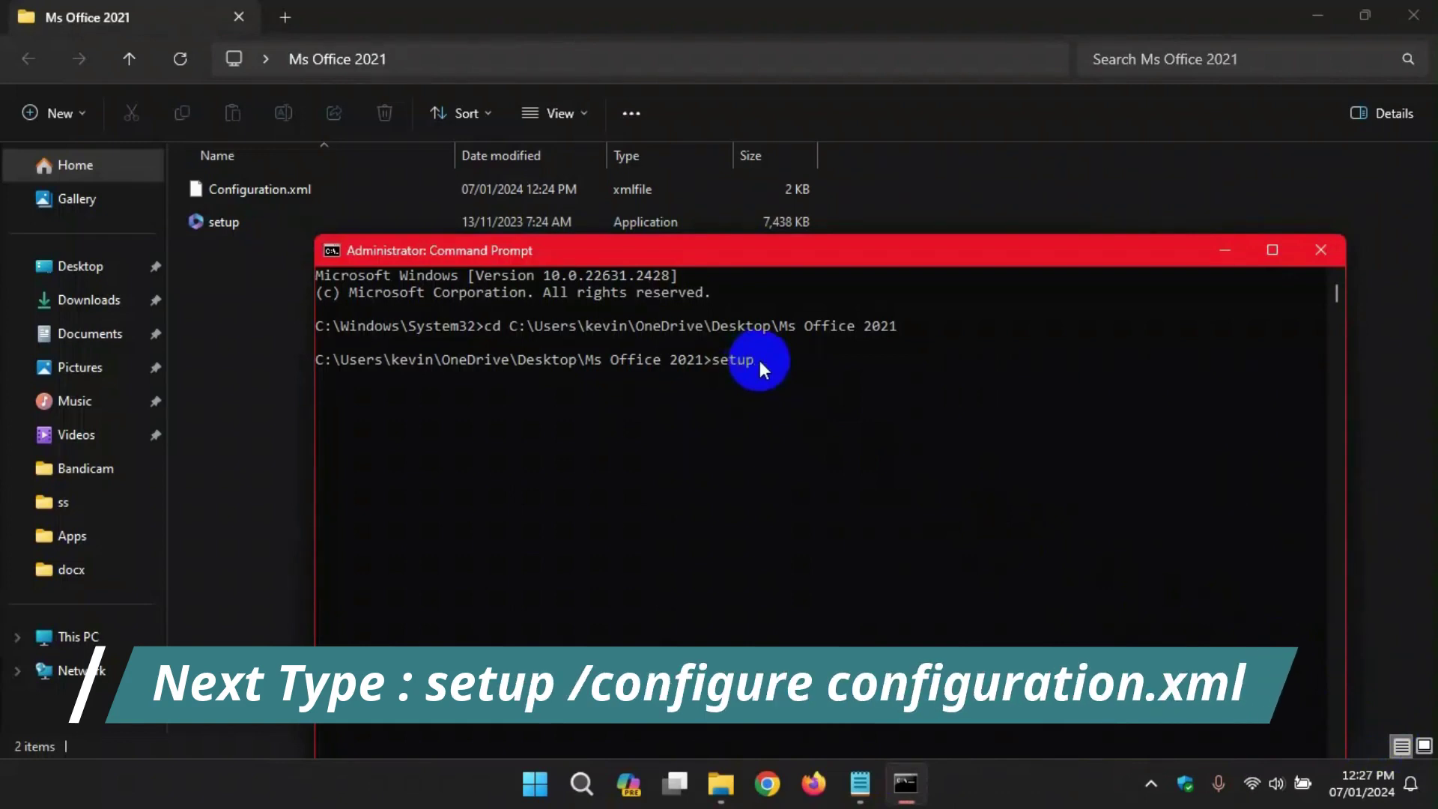
pyautogui.write(' /configure configurat')
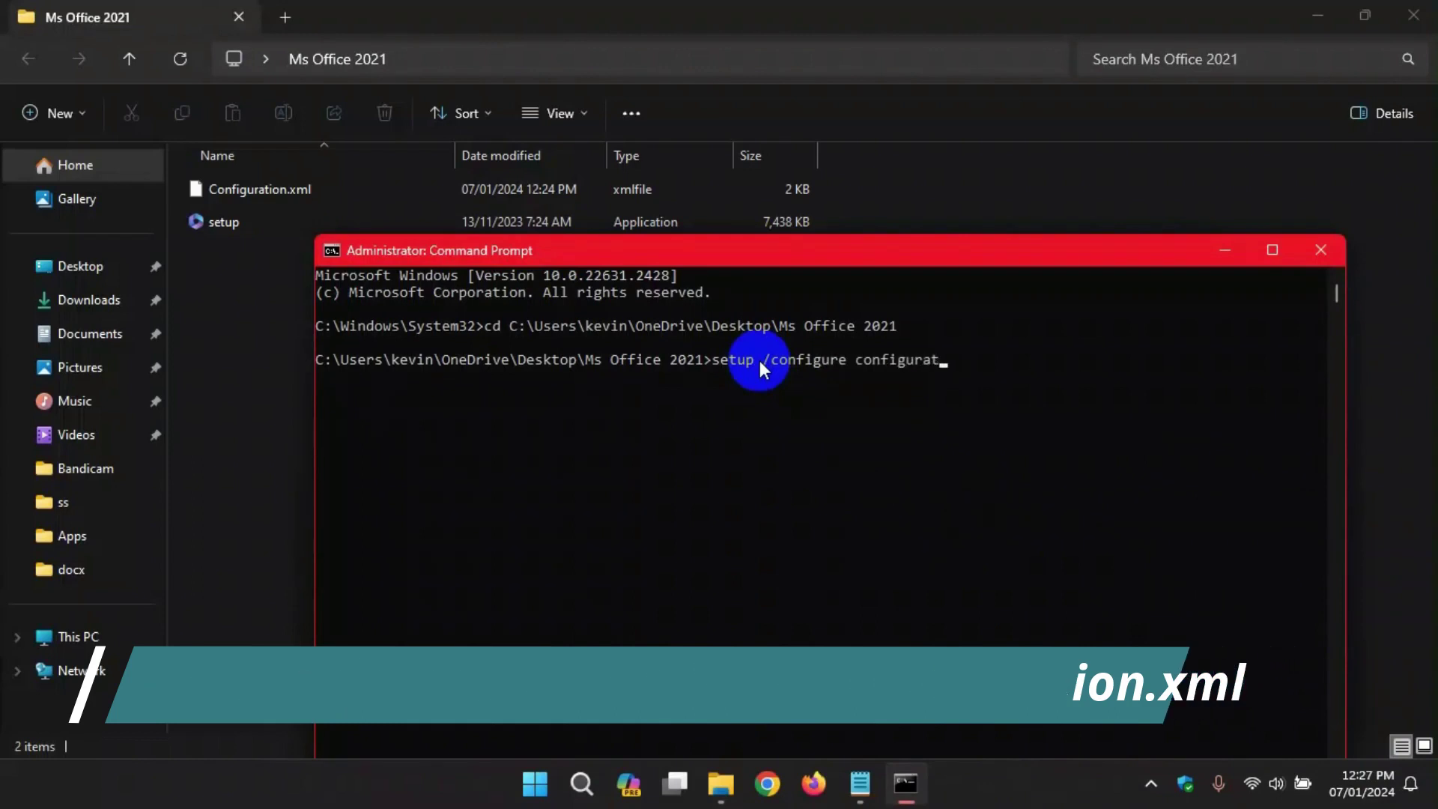
pyautogui.write('ion.xml')
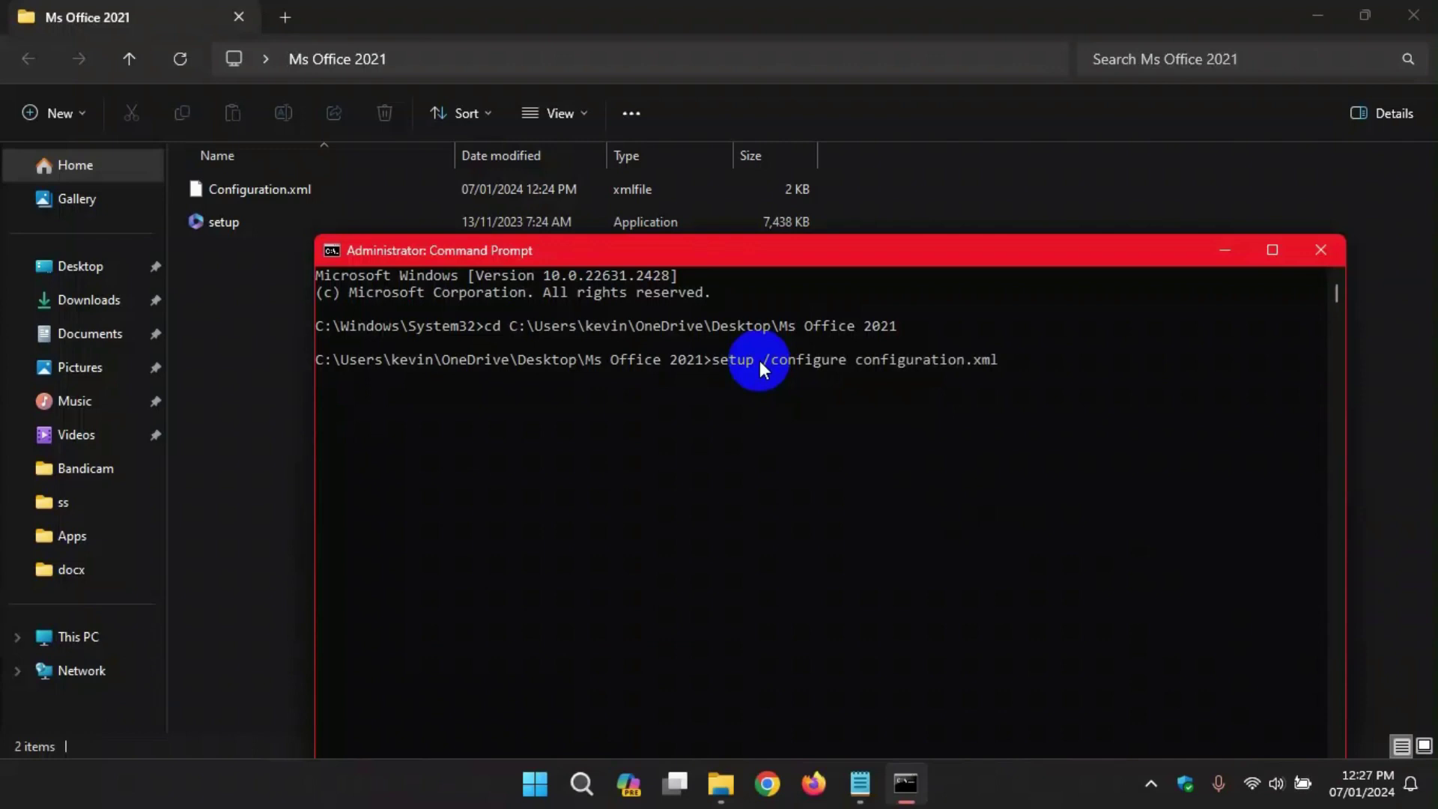